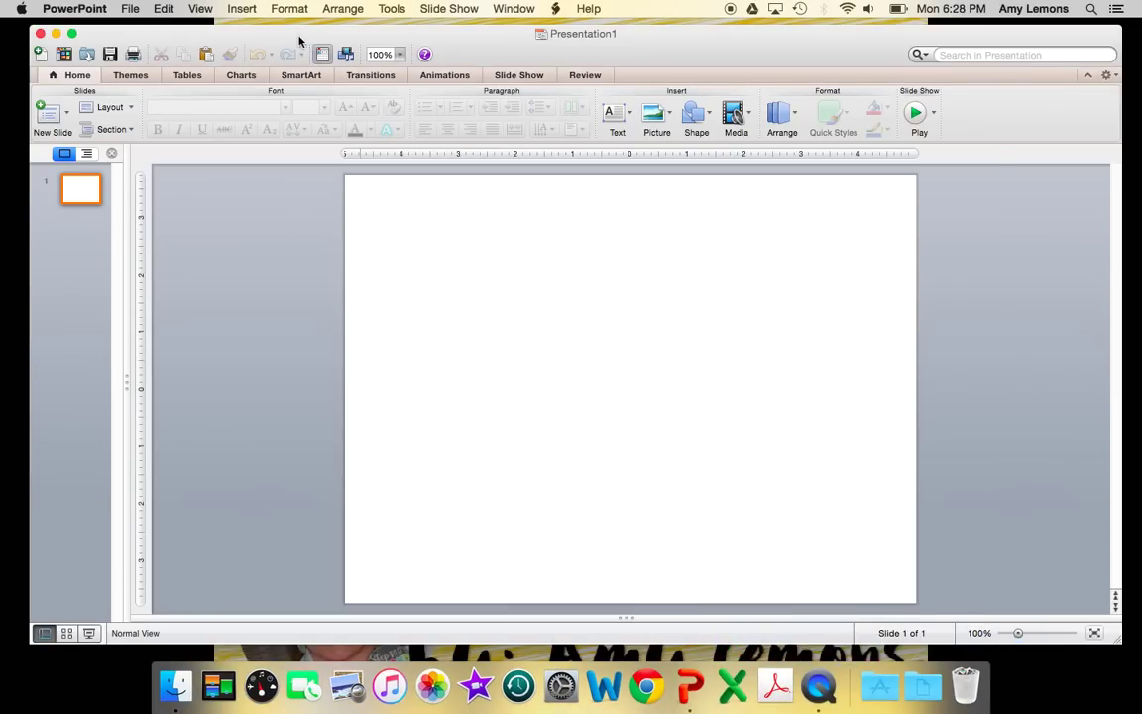
Insert a table with three columns and three rows and enlarge it to fill the whole slide.
left_click_drag(287, 39, 265, 35)
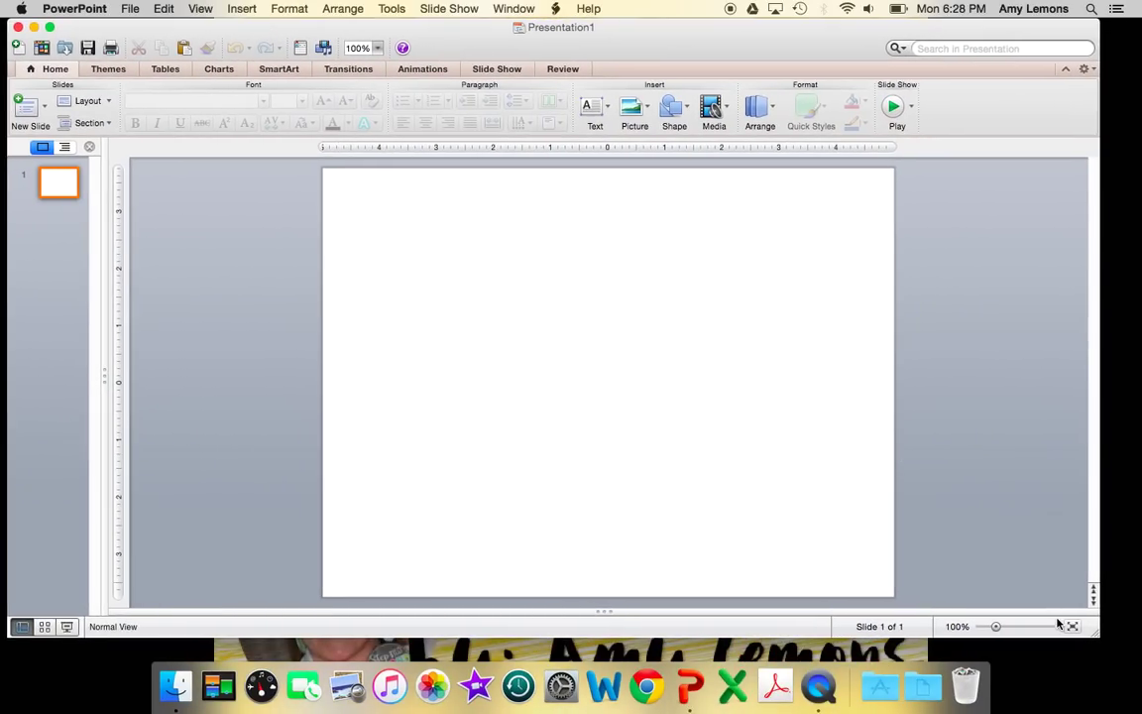
left_click_drag(1095, 631, 1116, 655)
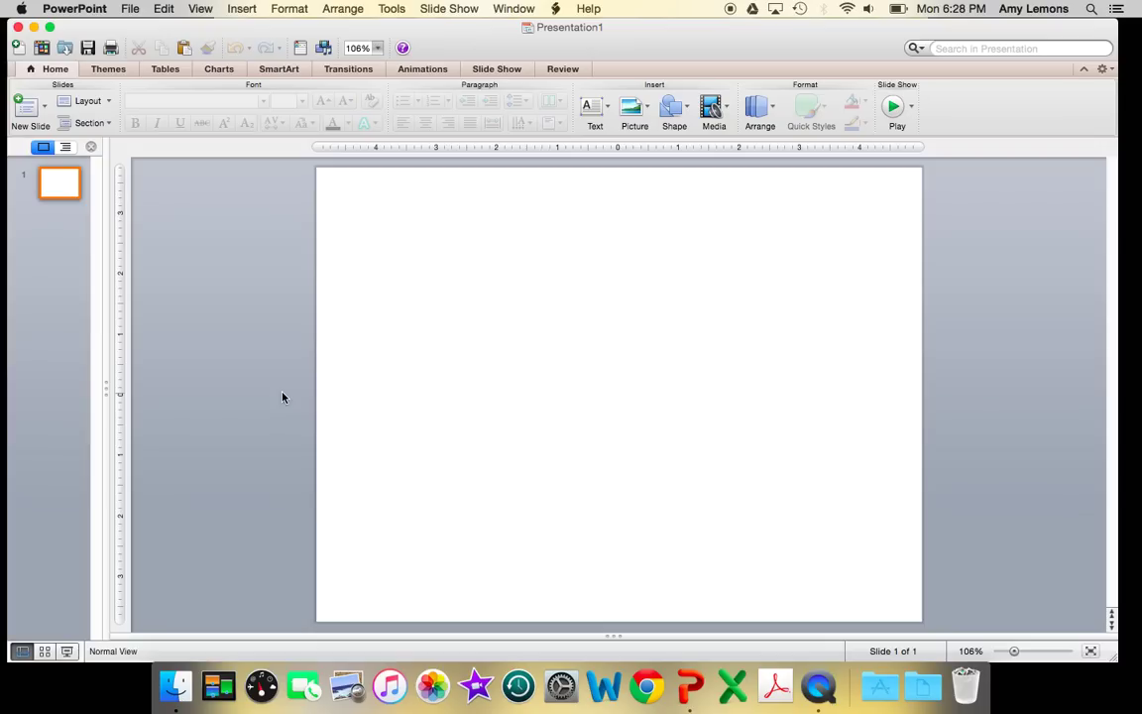
left_click(153, 70)
left_click(42, 104)
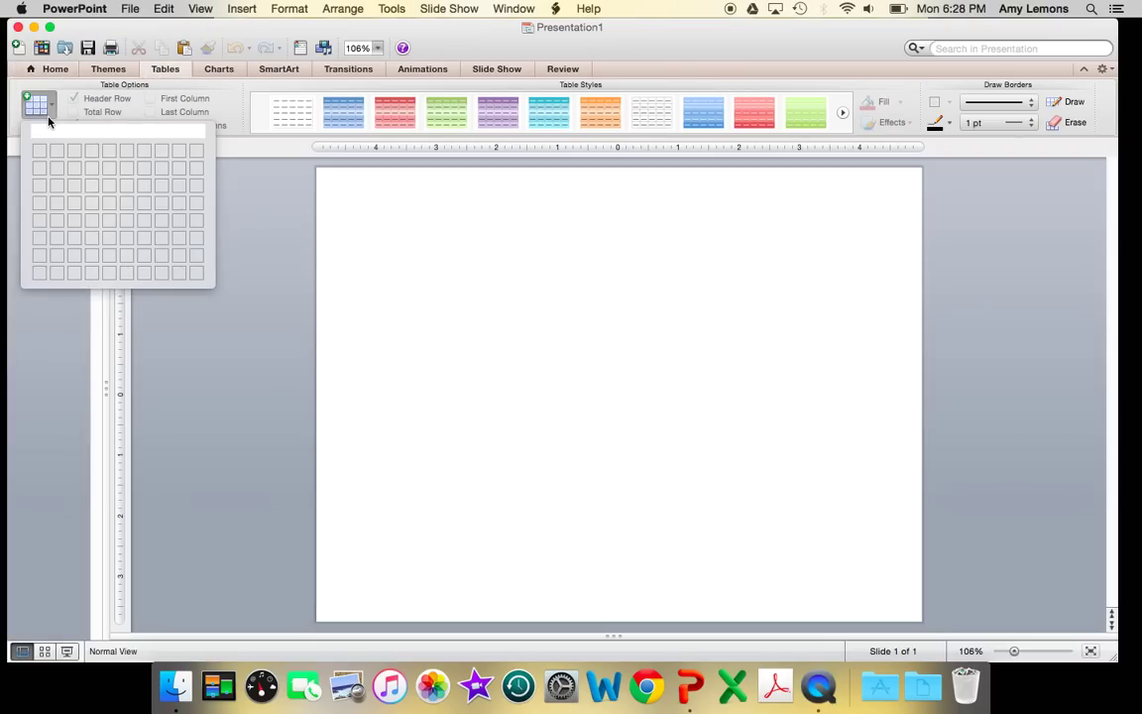
left_click(74, 186)
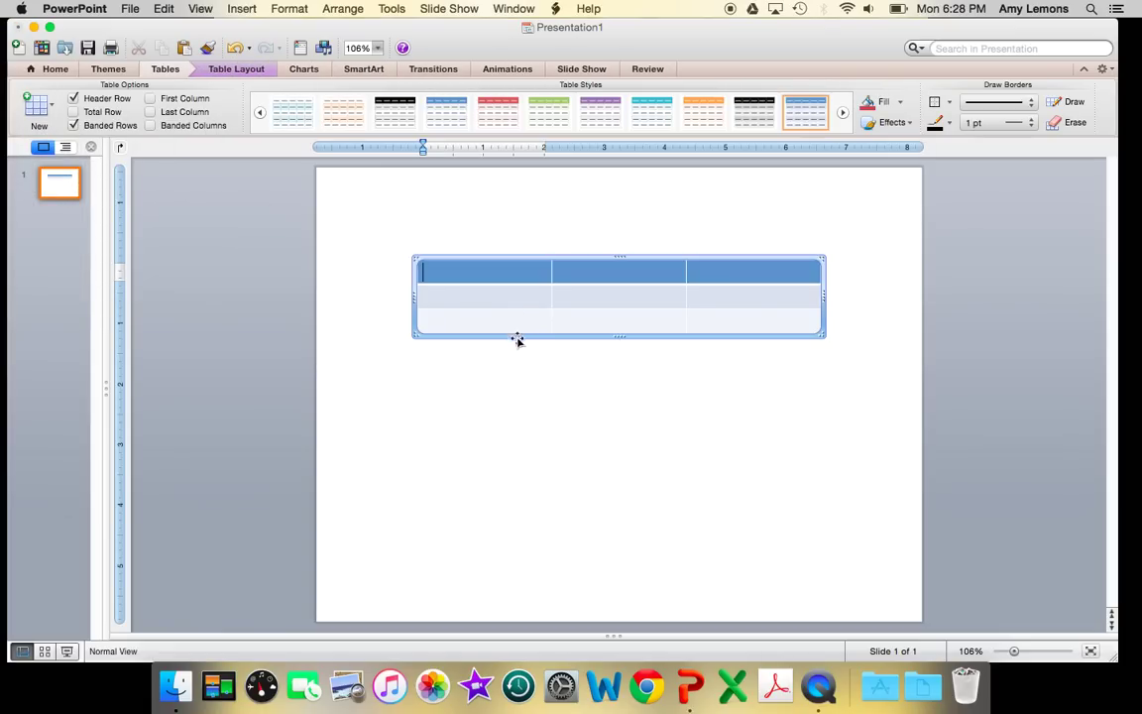
left_click_drag(507, 339, 411, 255)
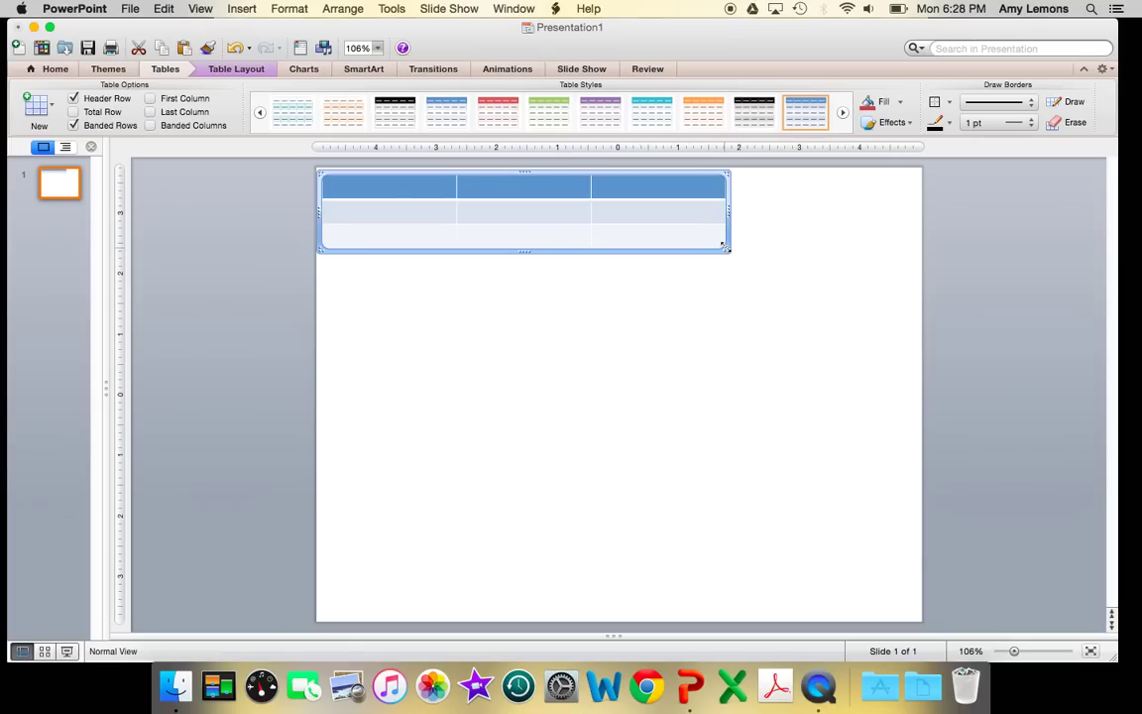
left_click_drag(727, 254, 914, 614)
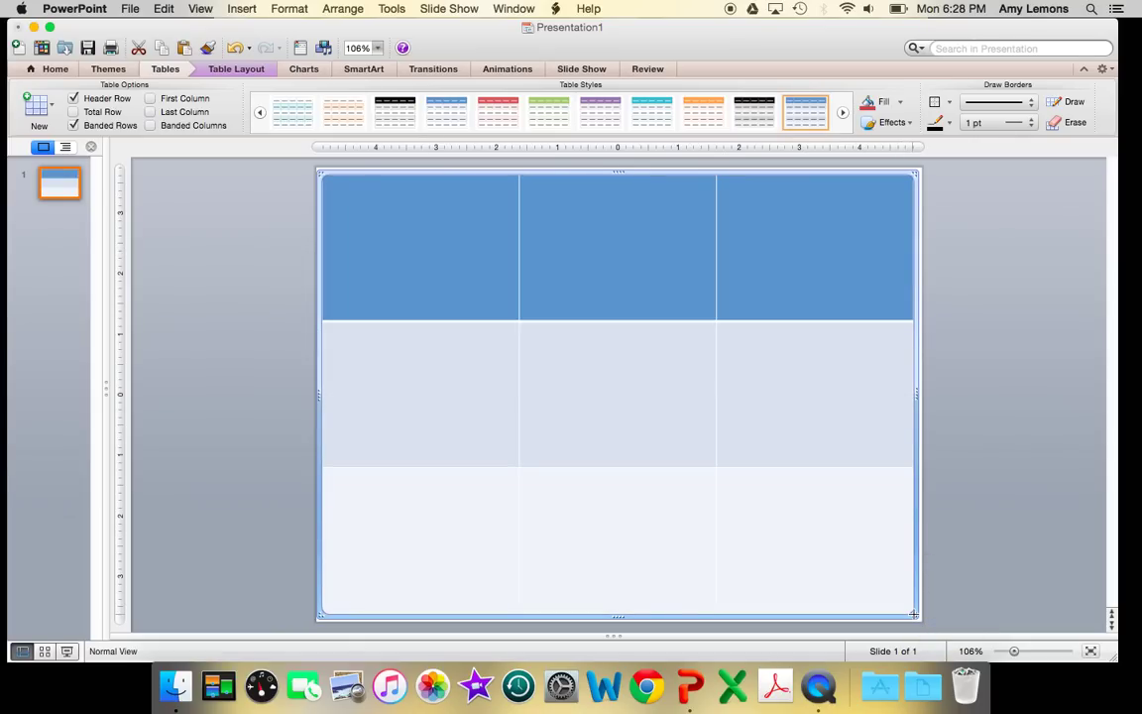
Remove the table's fill and apply 3 pt black dashed borders to all of its cells.
left_click(900, 102)
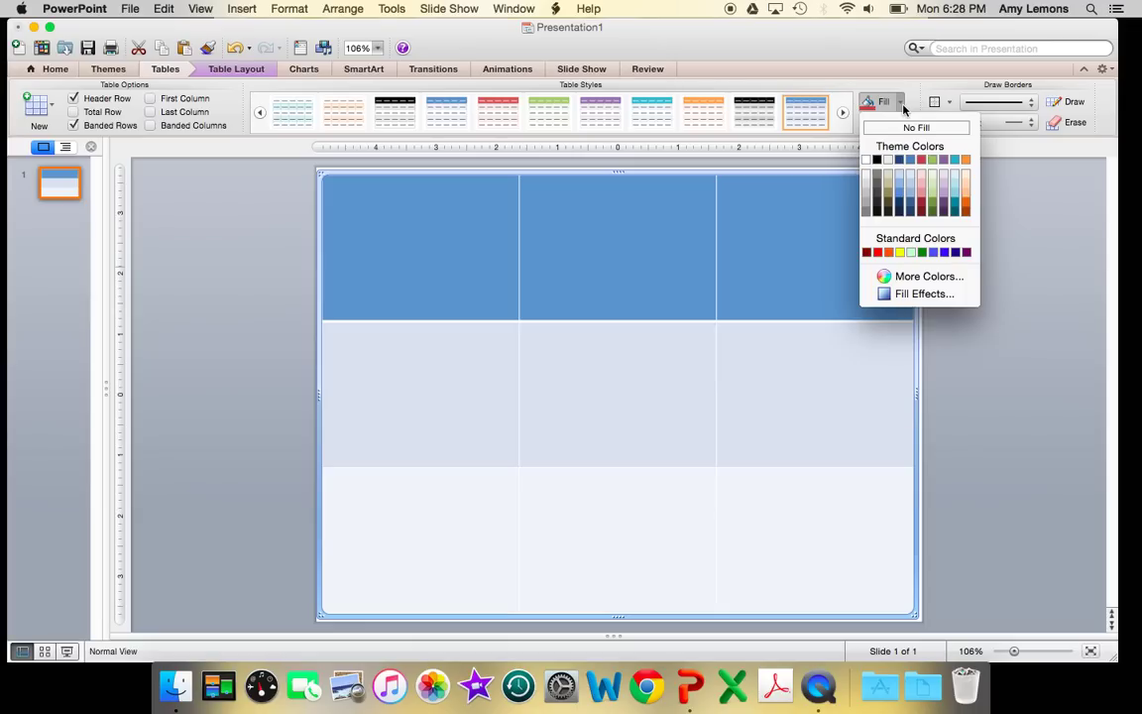
left_click(899, 101)
left_click(997, 122)
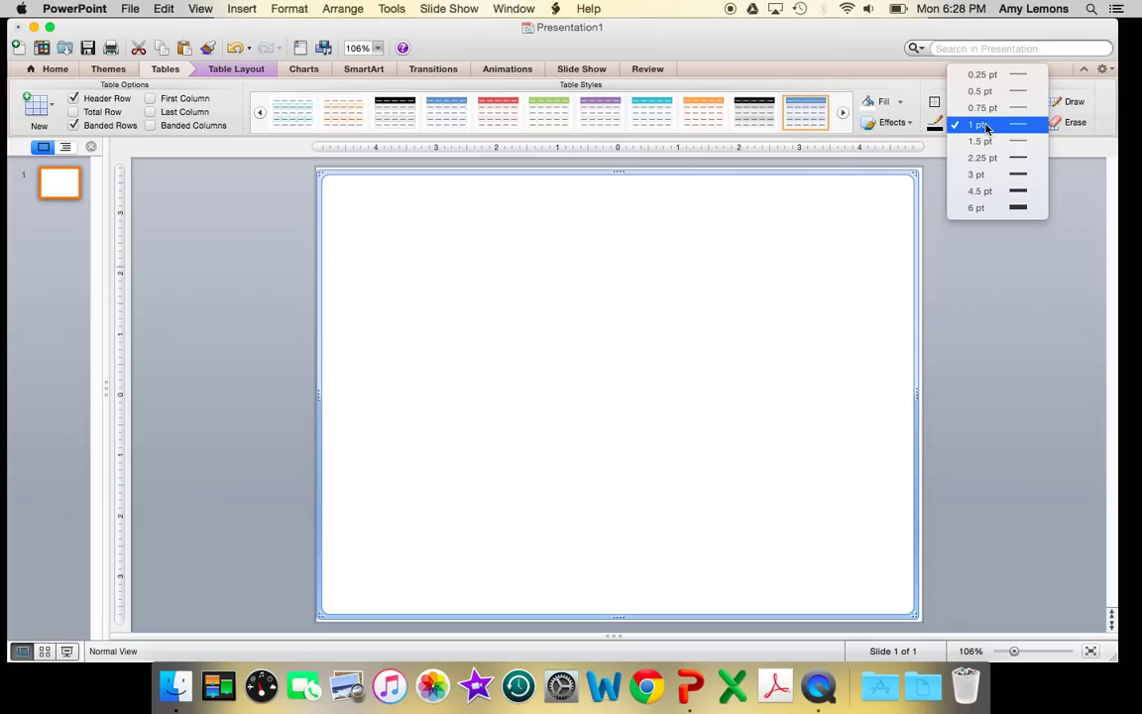
left_click(987, 175)
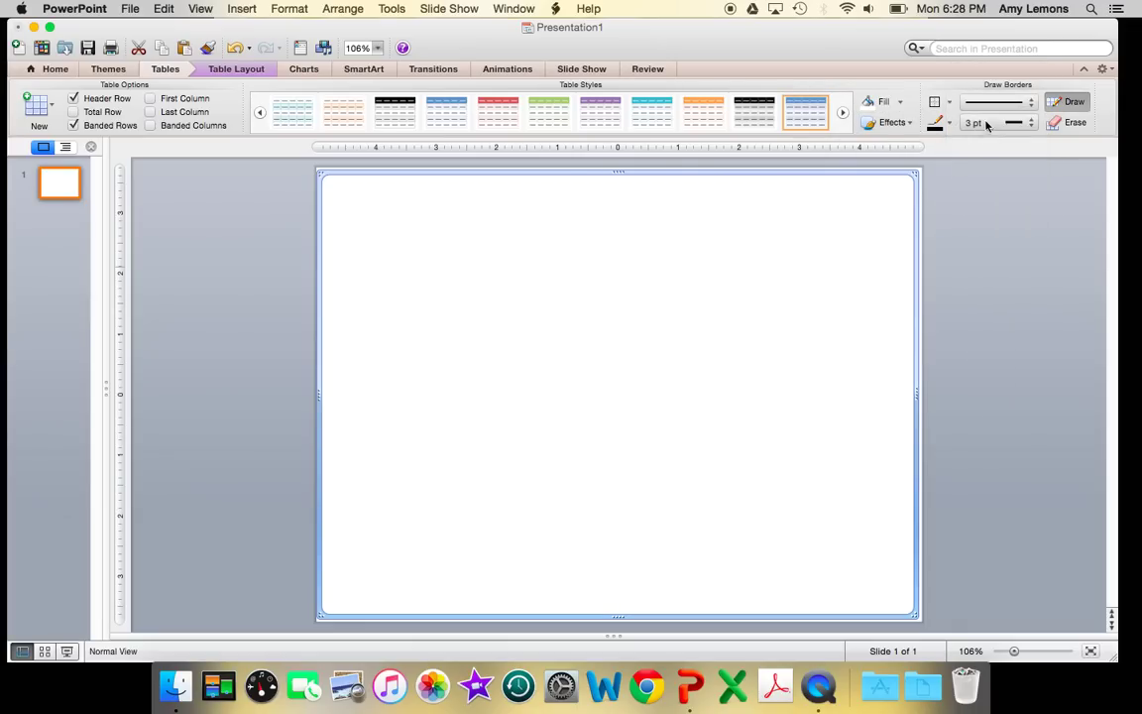
left_click(991, 101)
left_click(995, 123)
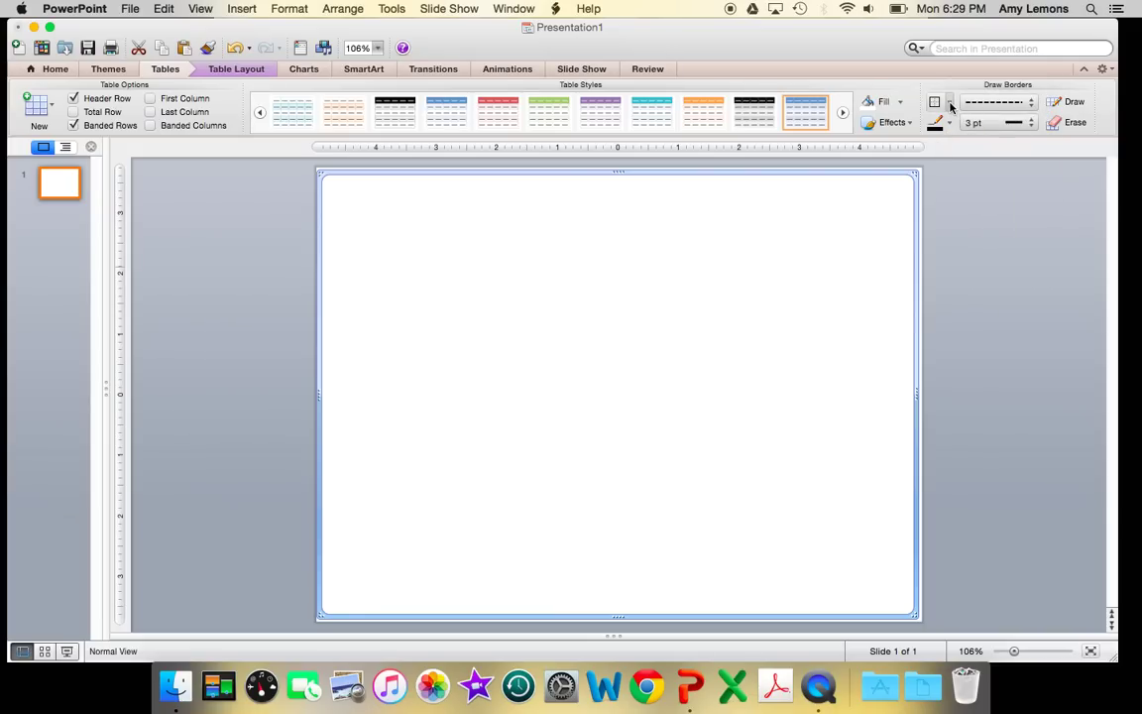
left_click(949, 102)
left_click(960, 122)
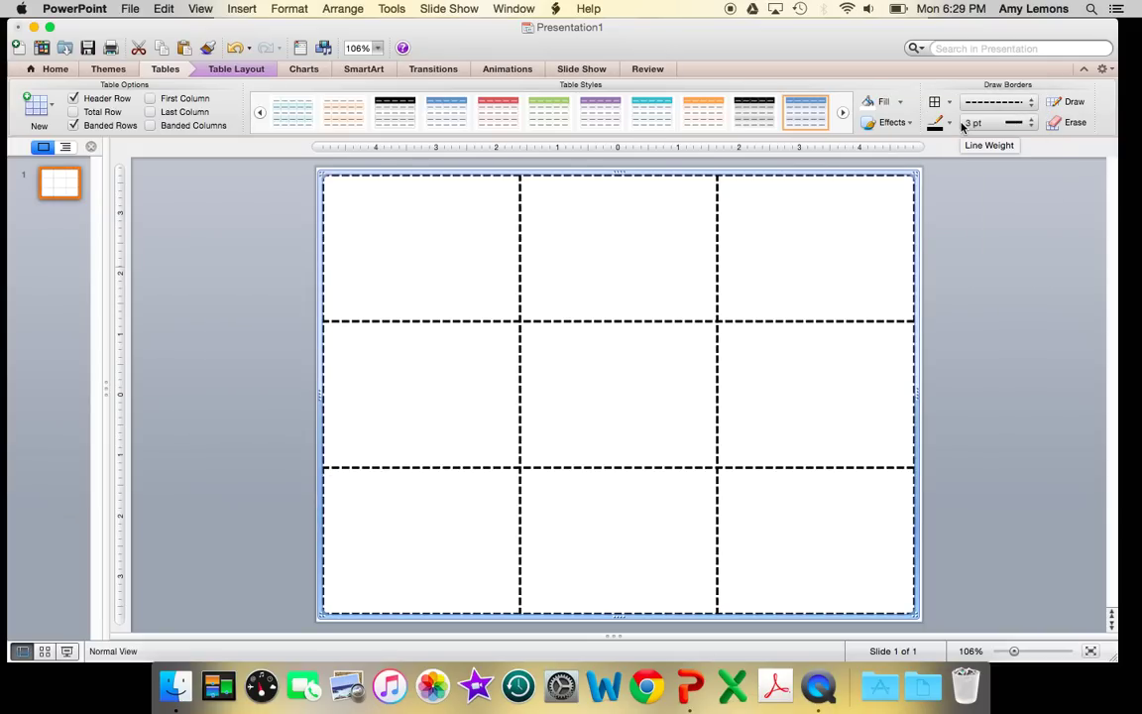
left_click(960, 246)
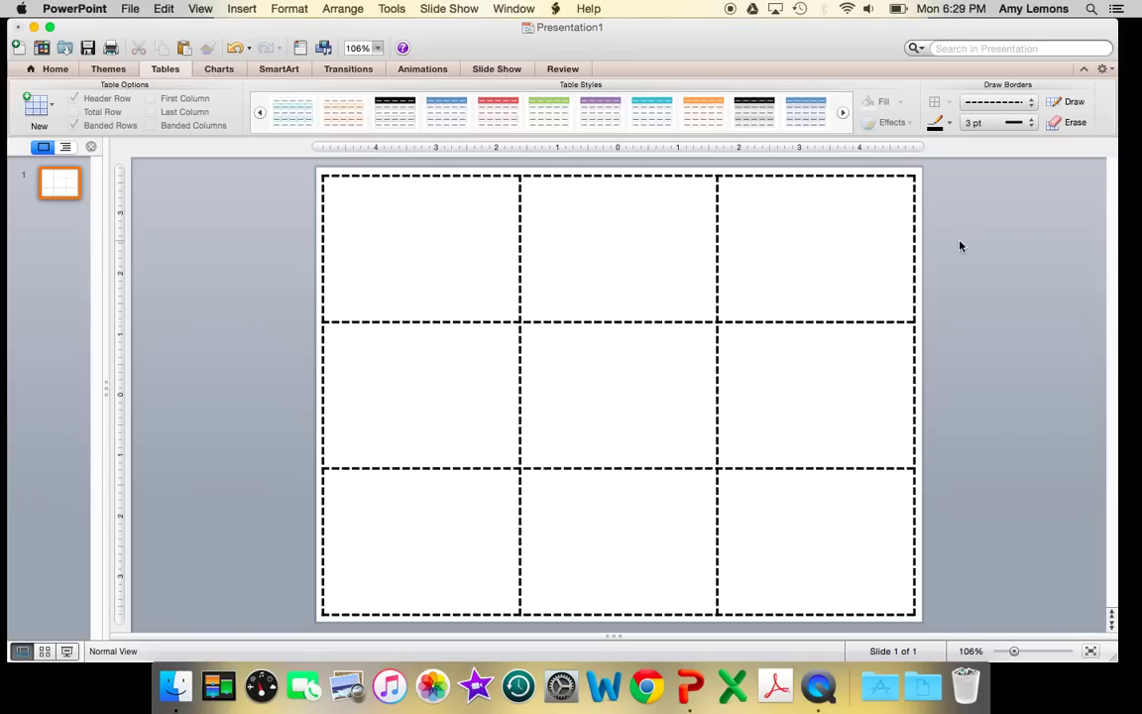
In Finder, open the Creative Clips_Puffy Stars Images folder within the clip art collection and insert Puffy Star_Pink on the slide.
left_click(183, 683)
left_click(231, 185)
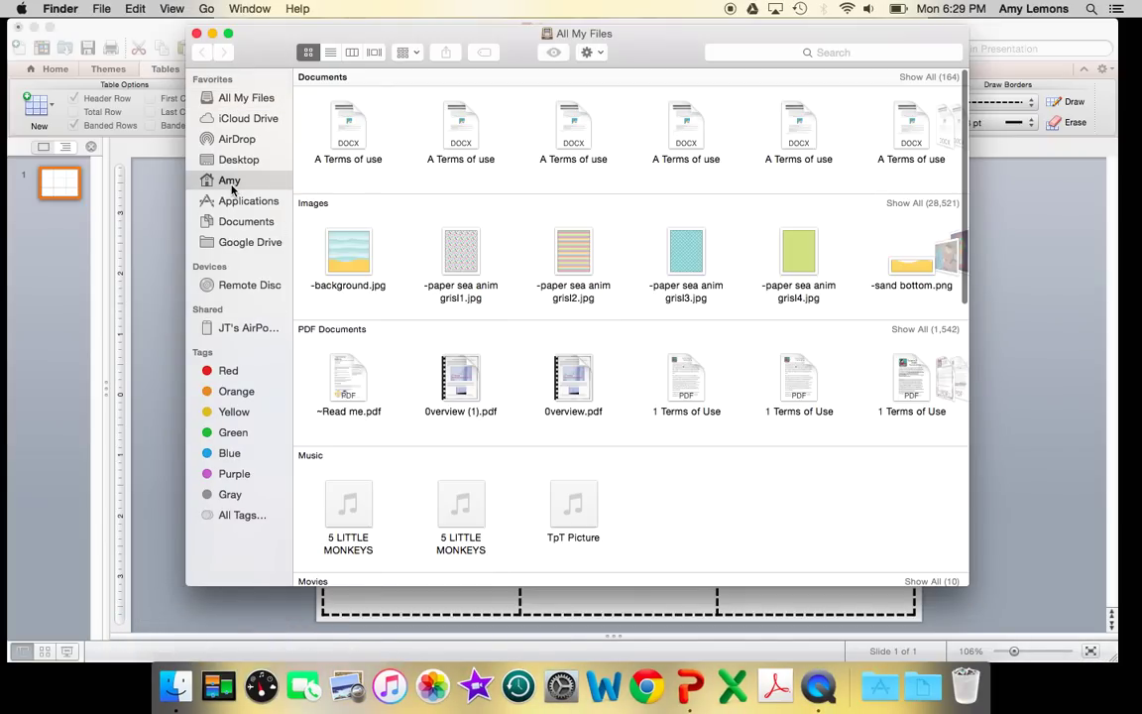
double_click(358, 105)
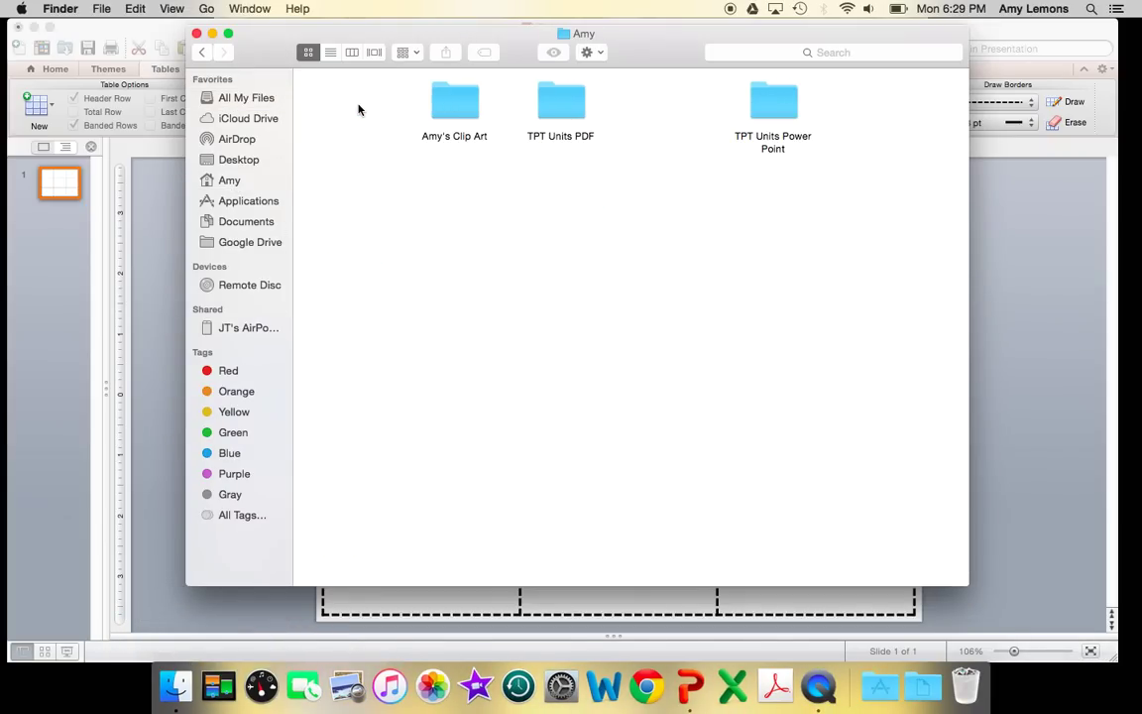
double_click(462, 97)
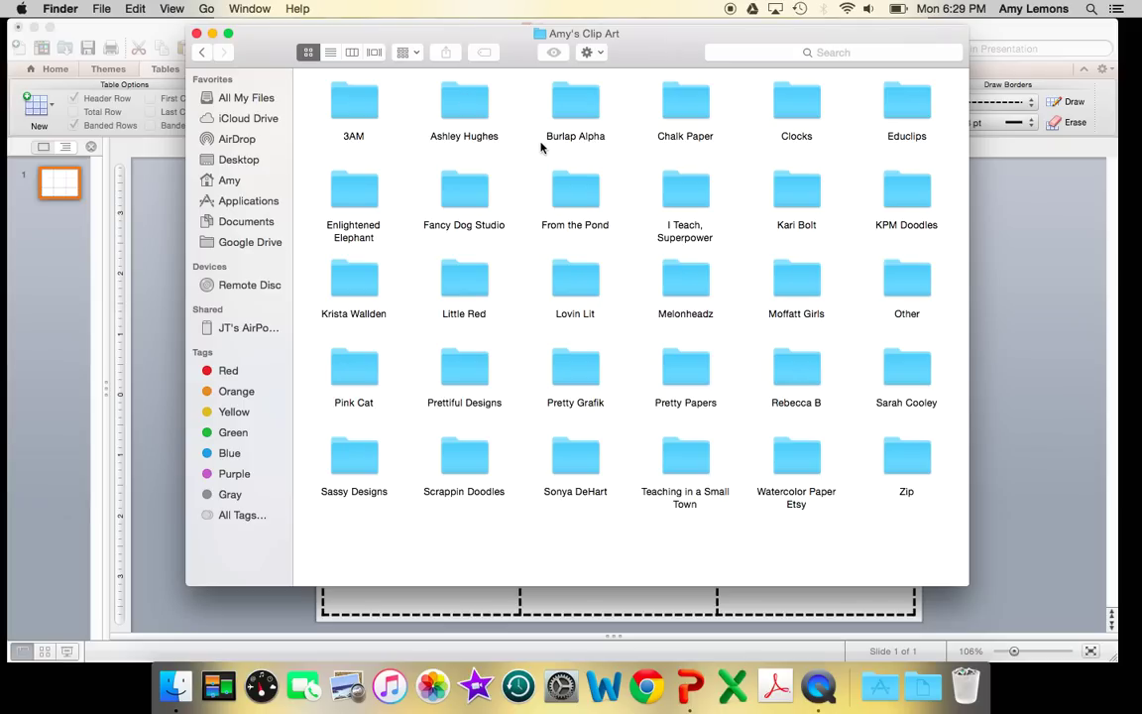
double_click(354, 290)
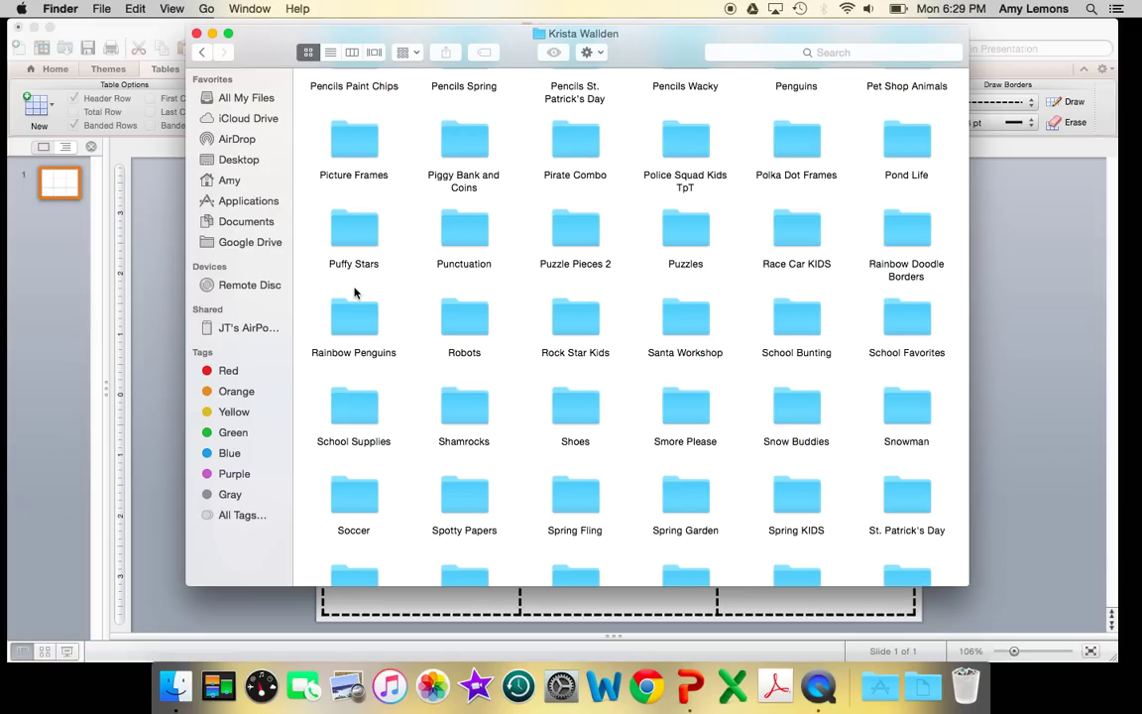
double_click(354, 231)
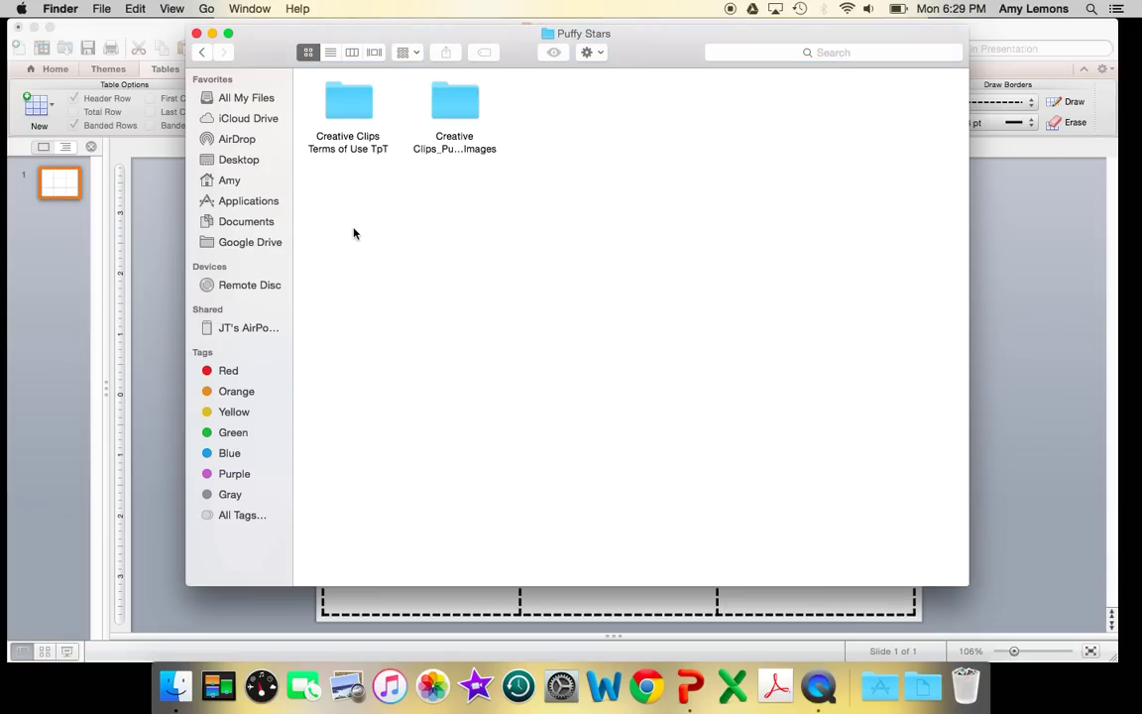
double_click(452, 103)
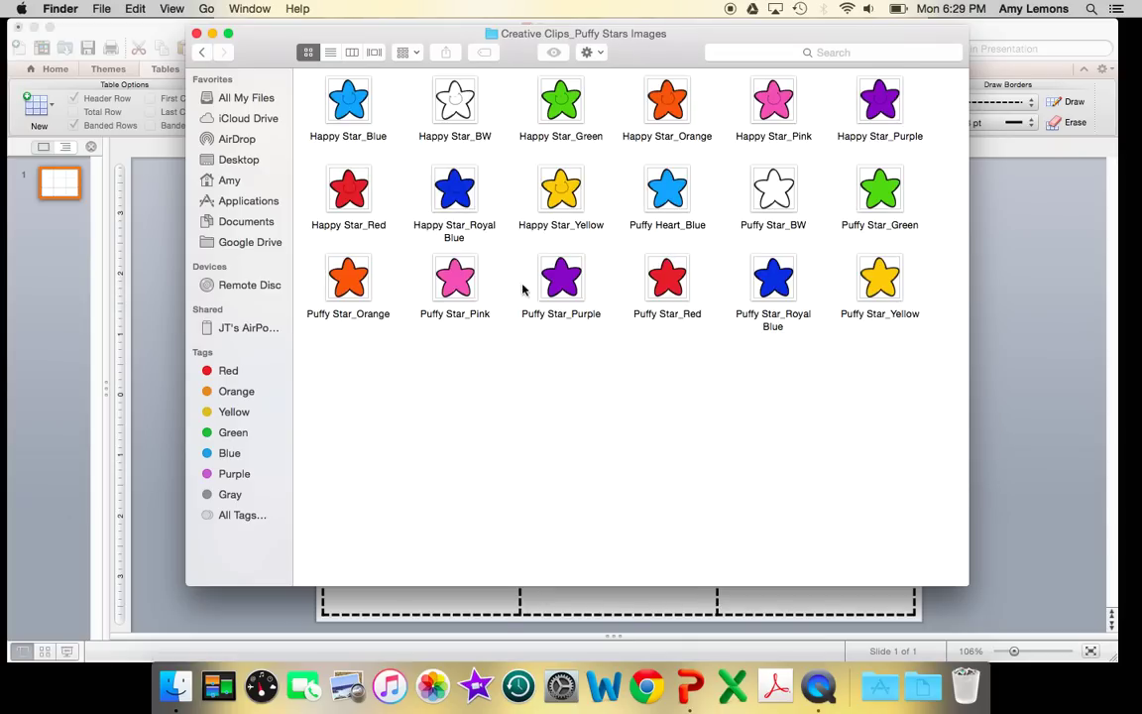
left_click_drag(454, 280, 1034, 345)
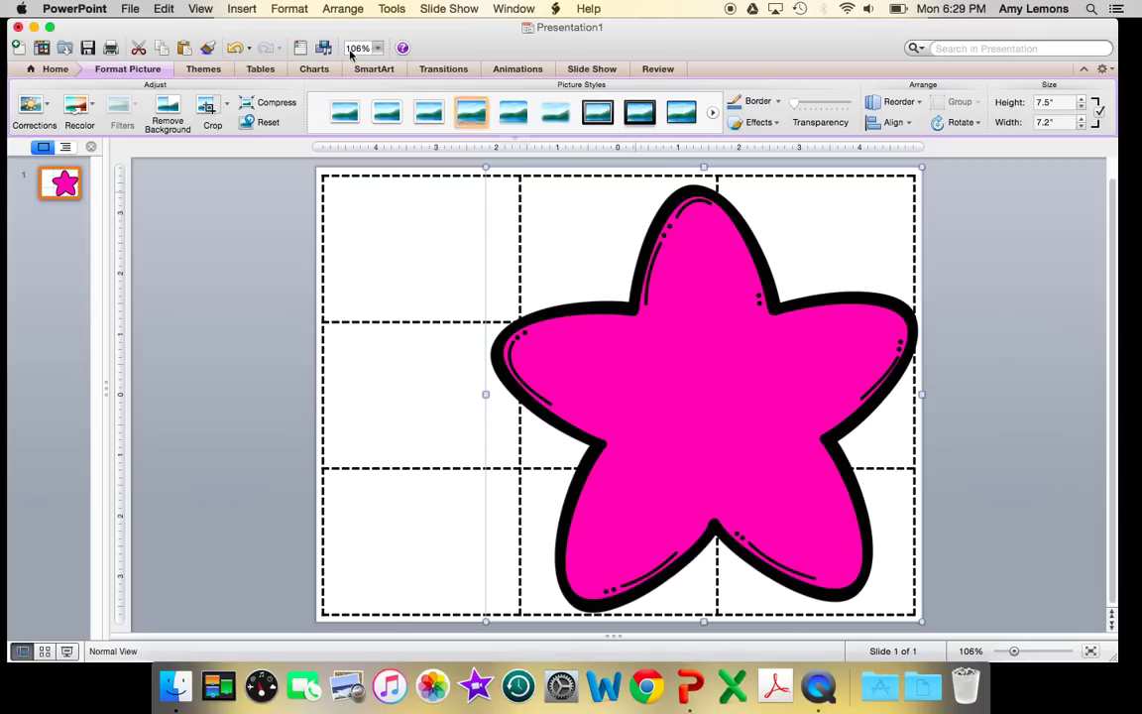
Shrink the pink star to about 2.47" high by 2.37" wide and center it in the table's first cell.
left_click_drag(916, 176, 630, 471)
left_click_drag(581, 545, 441, 247)
key("Right")
key("Right")
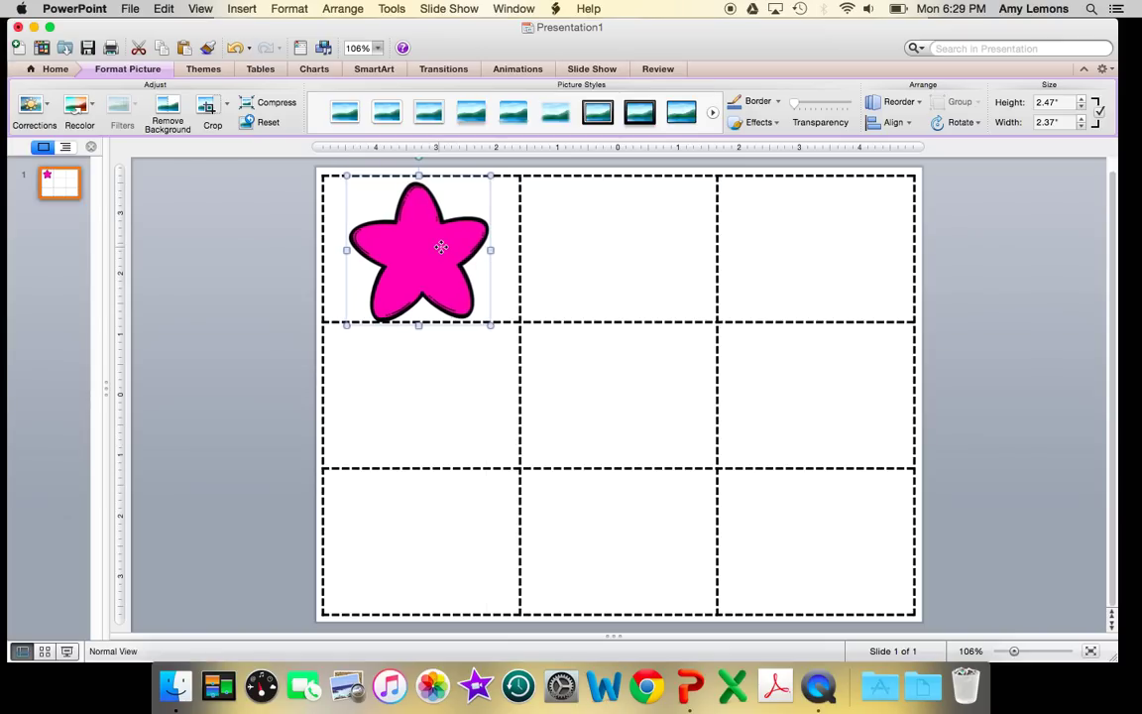
key("Up")
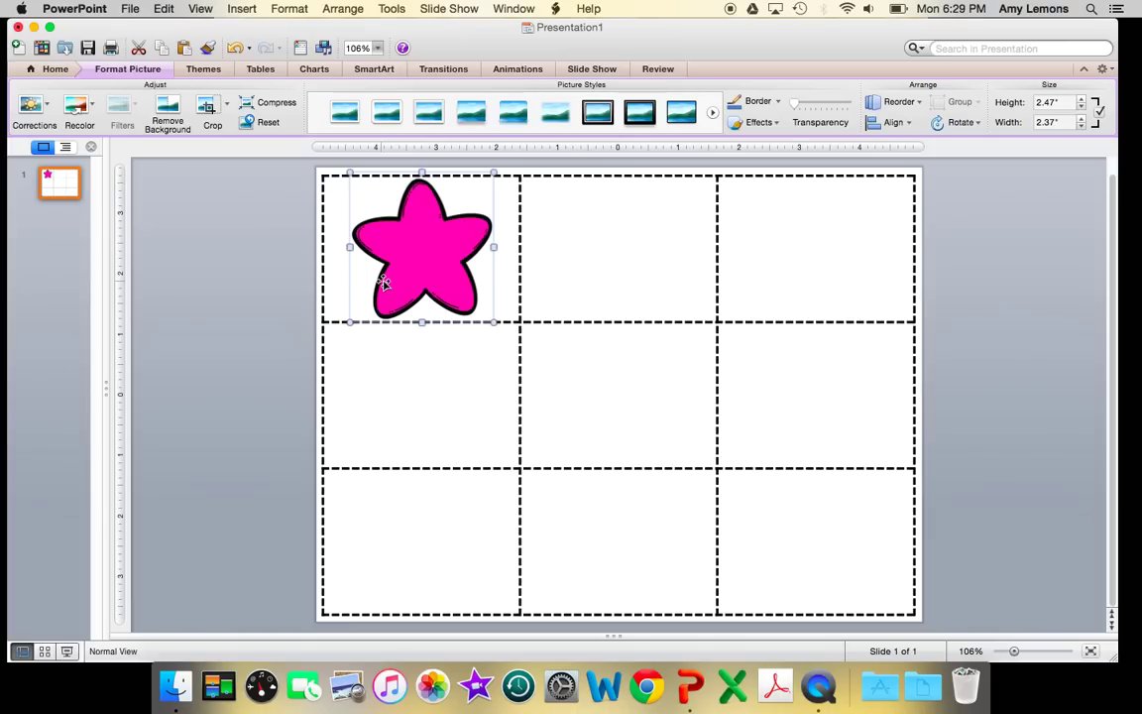
Duplicate the pink star into the second and third cells of the first row.
key("super+d")
left_click_drag(409, 281, 813, 276)
key("super+d")
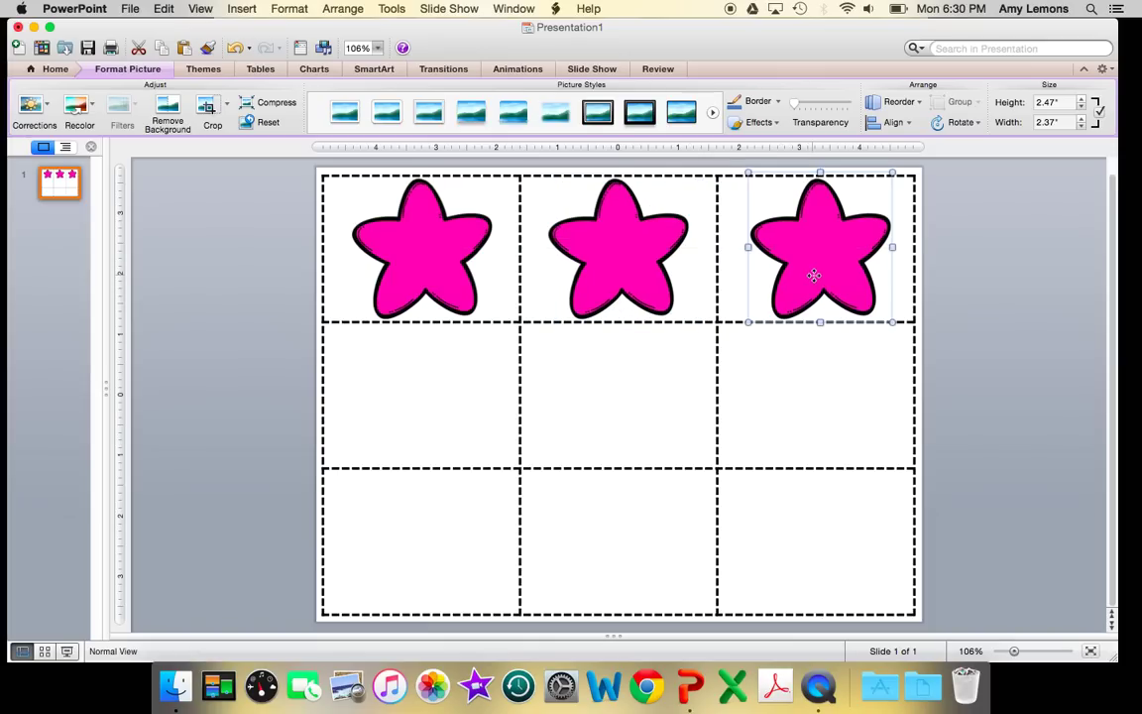
Search the picture files for "puffy star" and replace the middle star with Puffy Star_Green.
left_click(635, 275)
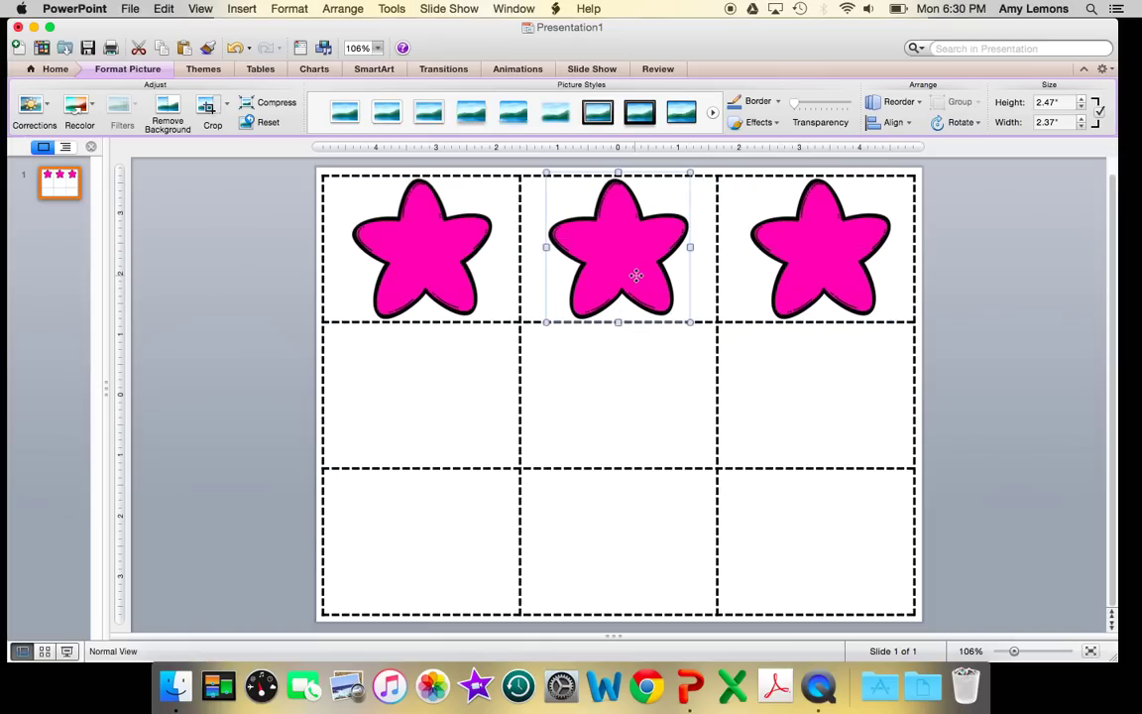
right_click(637, 278)
left_click(669, 337)
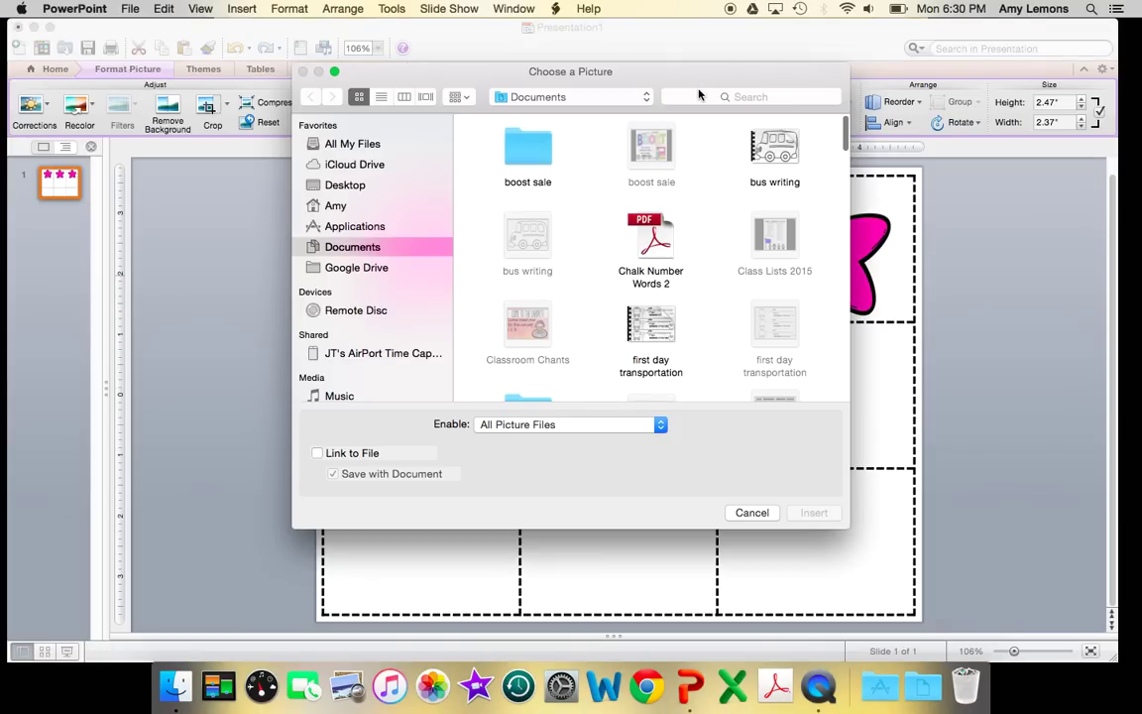
left_click(696, 96)
type("puffy star")
key("Return")
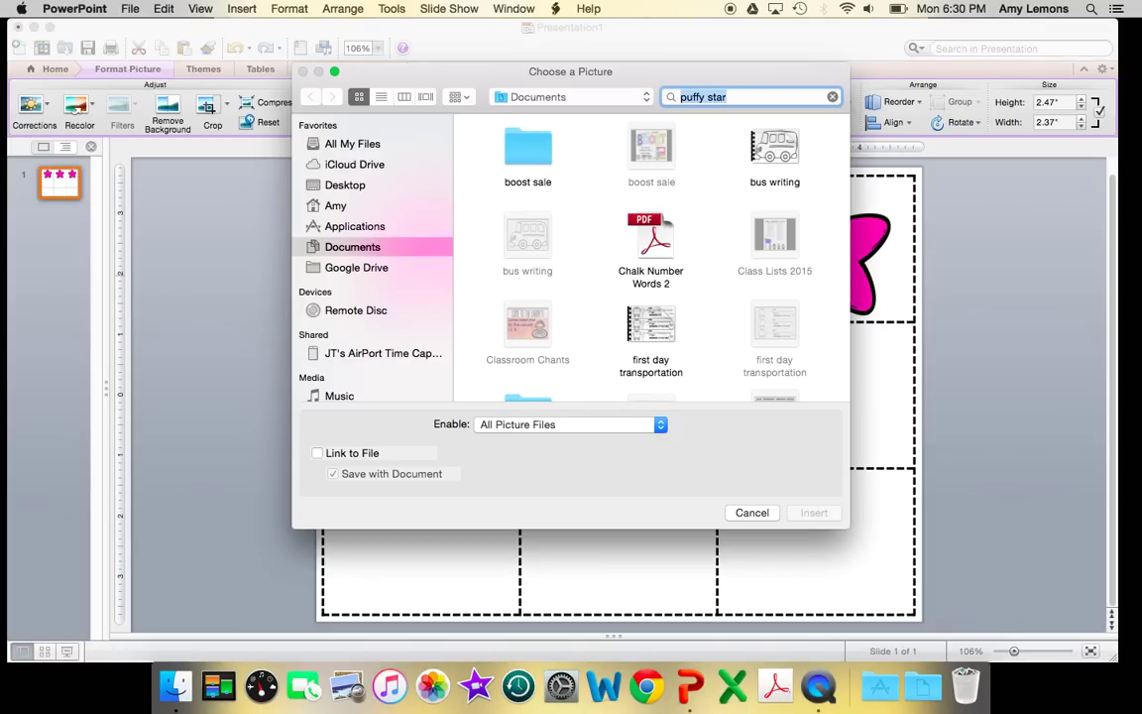
double_click(616, 316)
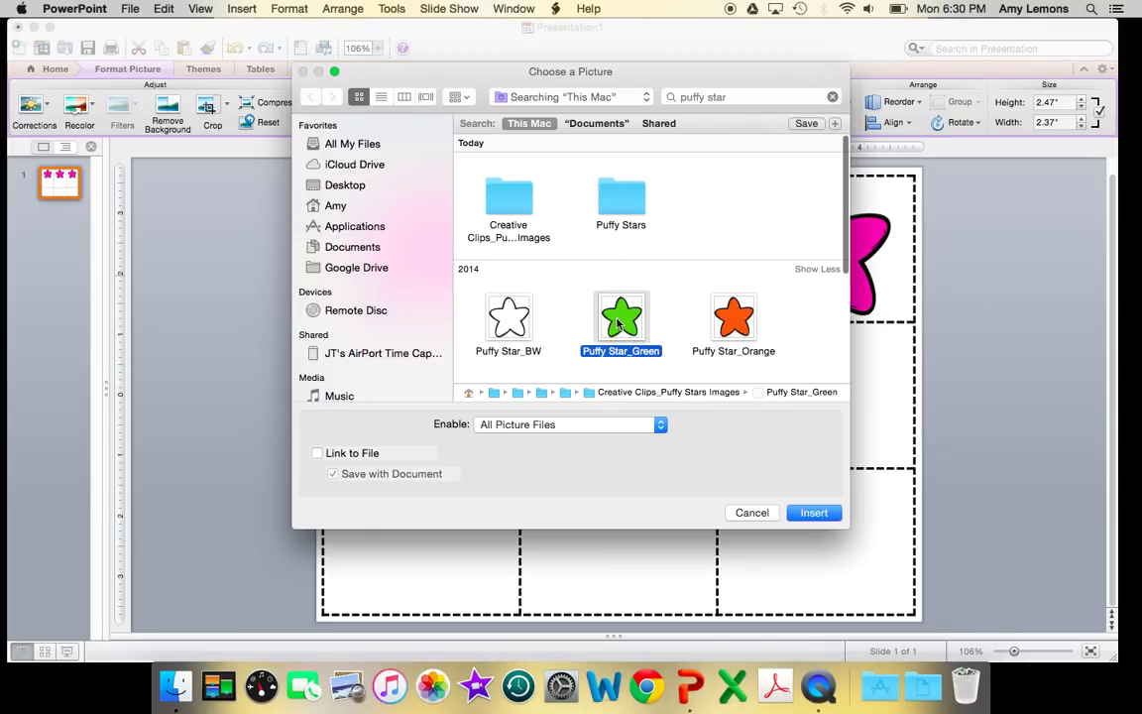
Replace the third star with Puffy Heart_Blue and nudge the green and blue stars down slightly to line up with the pink one.
right_click(804, 236)
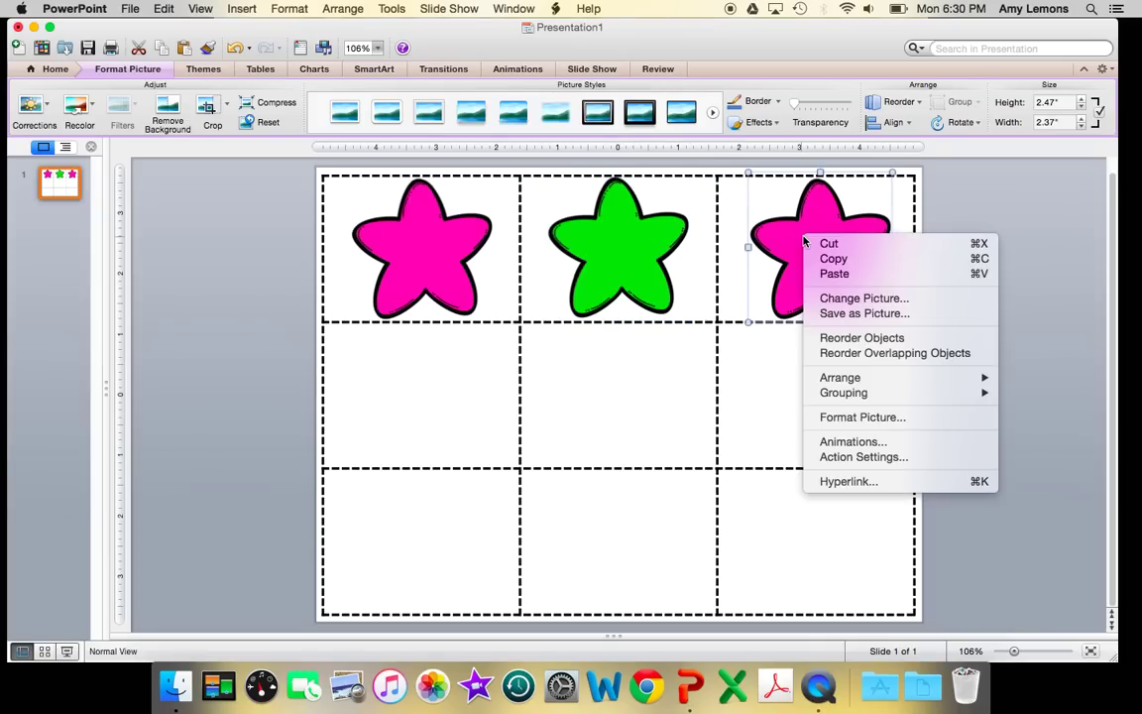
left_click(830, 301)
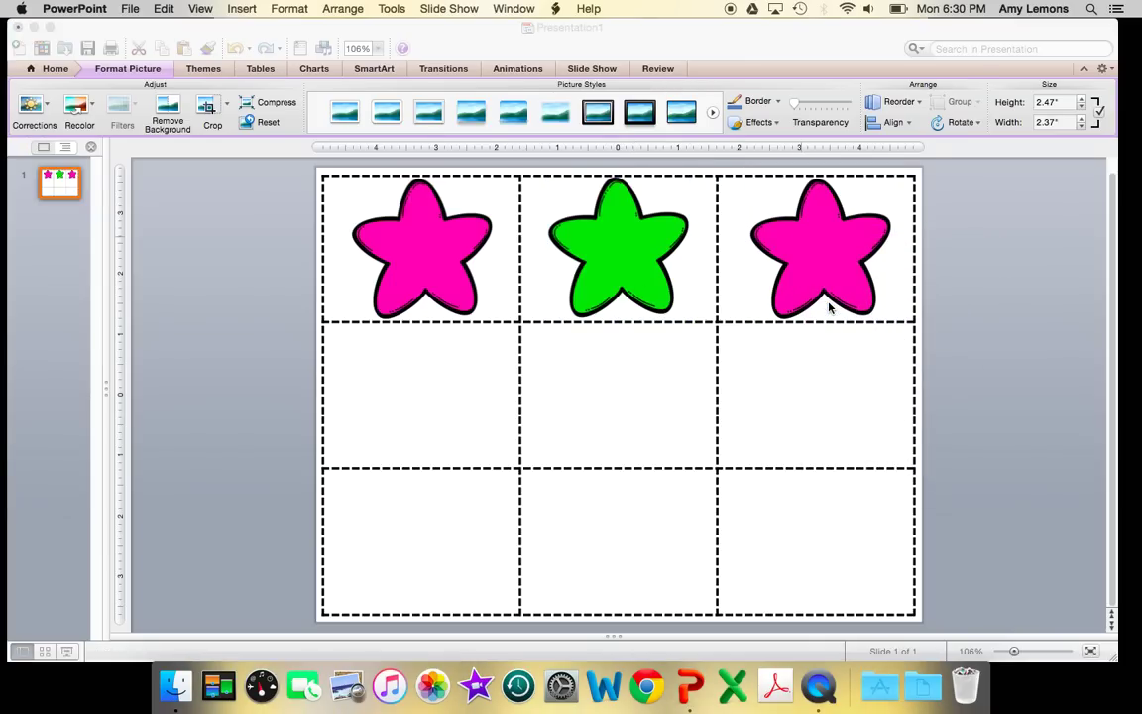
left_click(701, 96)
type("puffy")
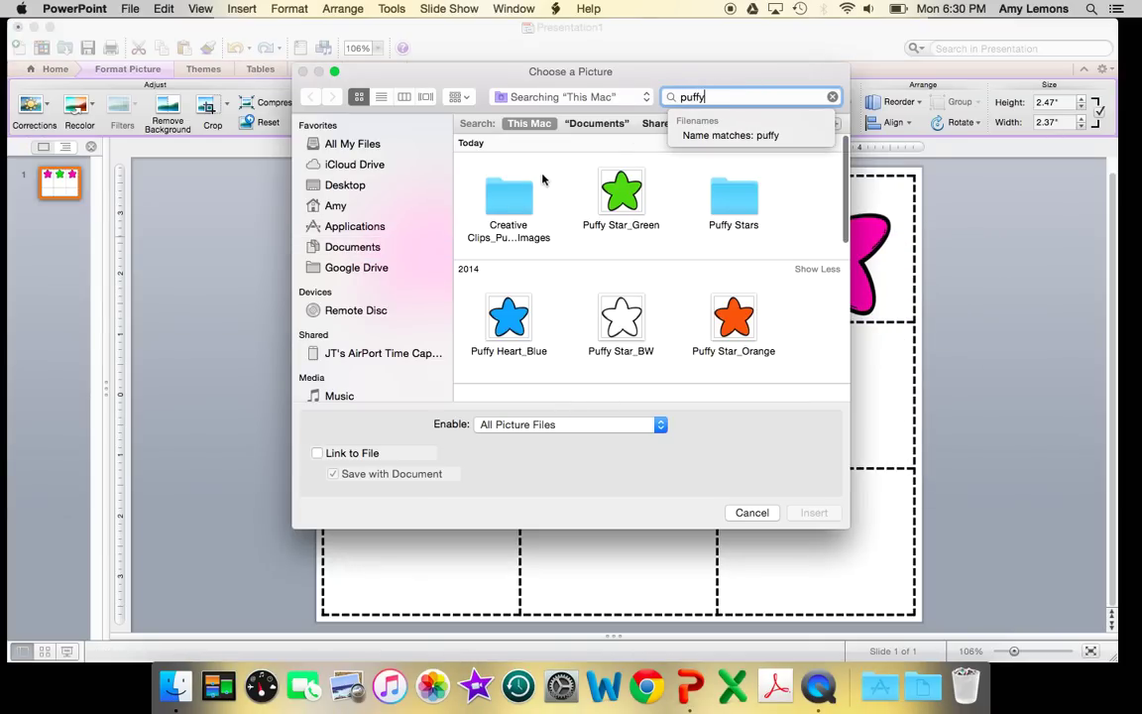
double_click(511, 316)
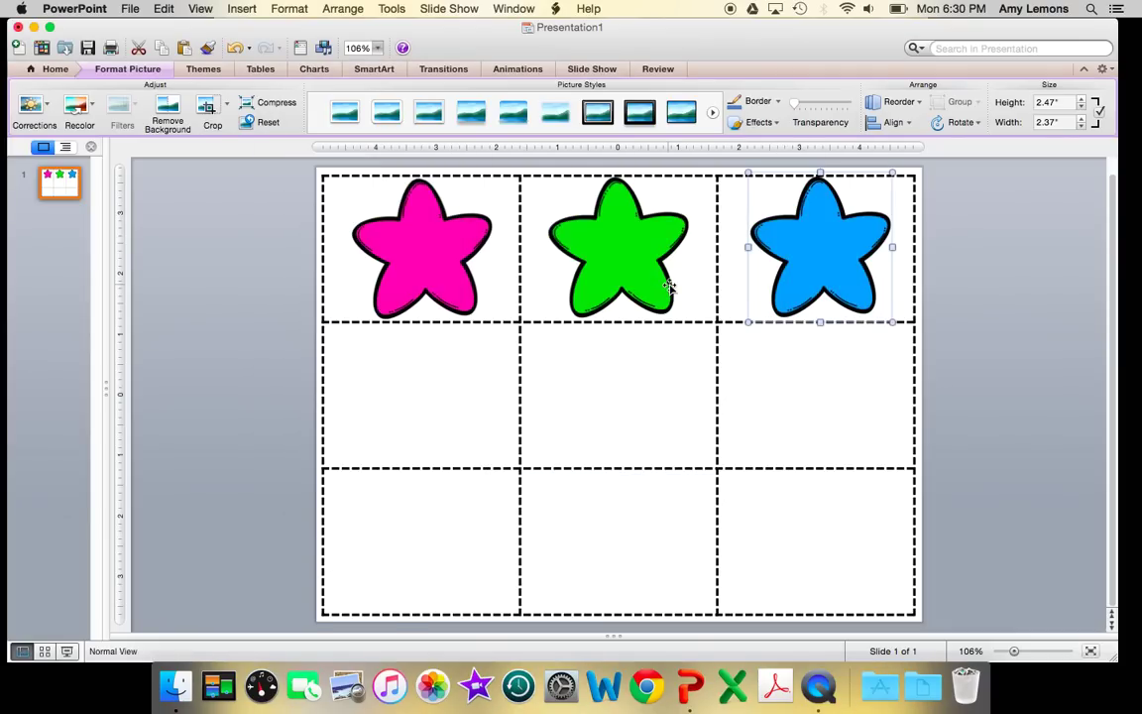
left_click(603, 254)
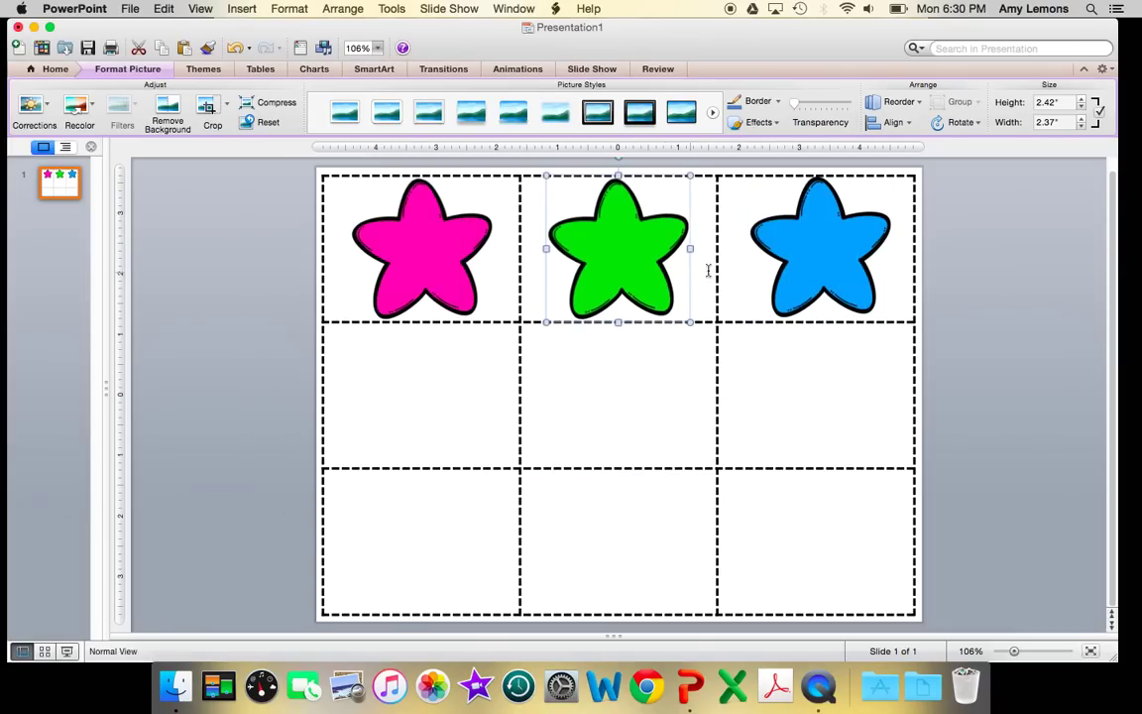
left_click(778, 288)
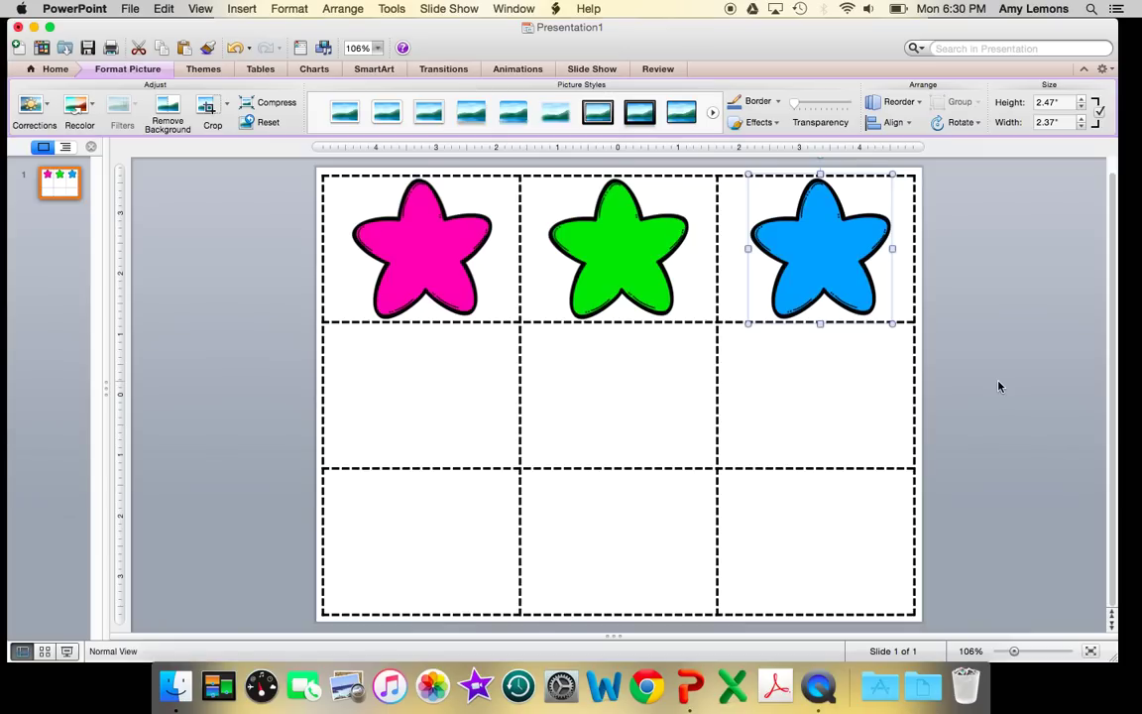
Copy all three stars and place the copies in the matching cells of the table's second row.
left_click_drag(1023, 386, 157, 84)
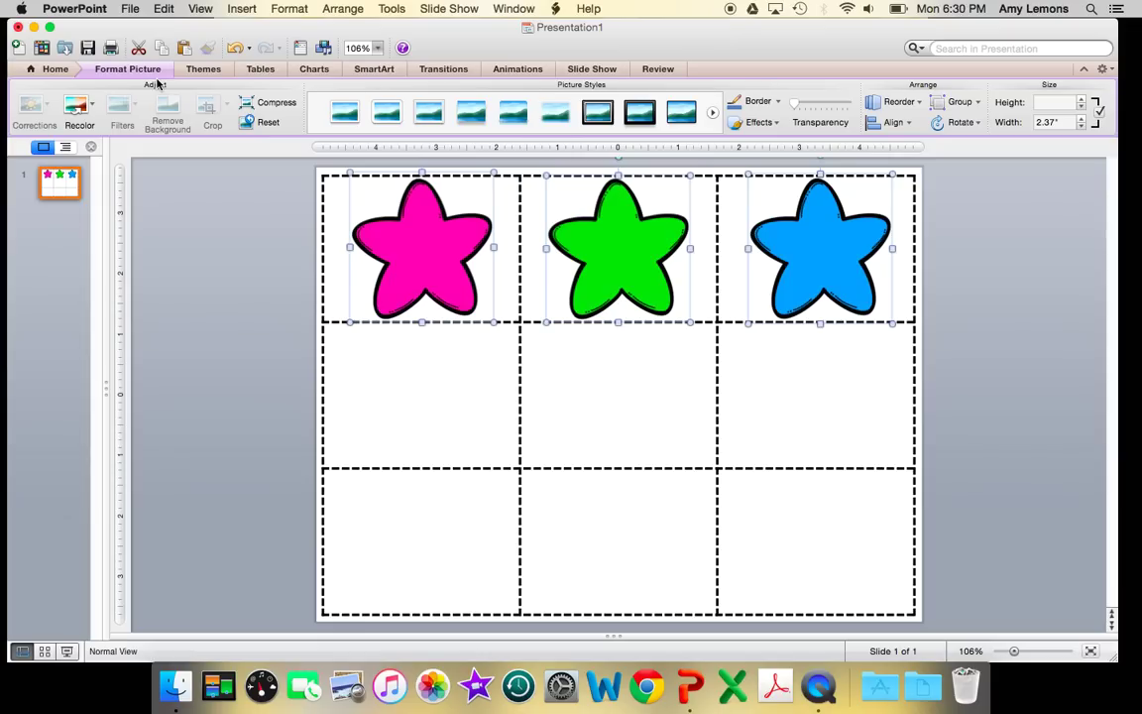
key("super+c")
key("super+v")
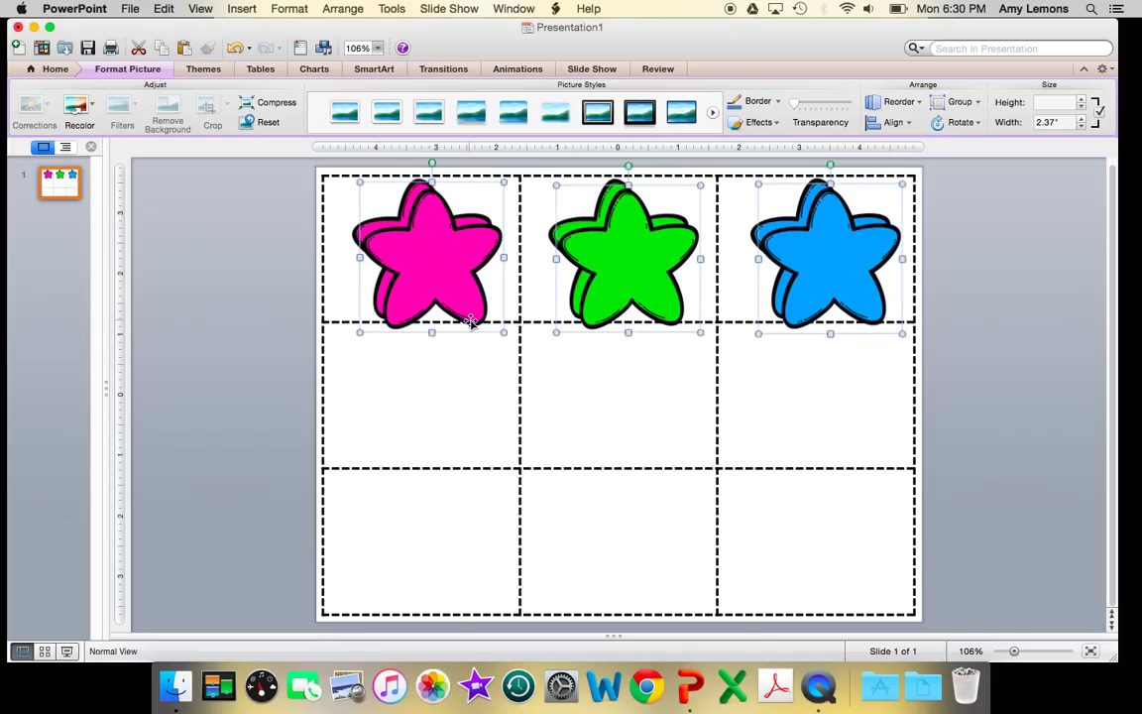
left_click_drag(401, 250, 433, 409)
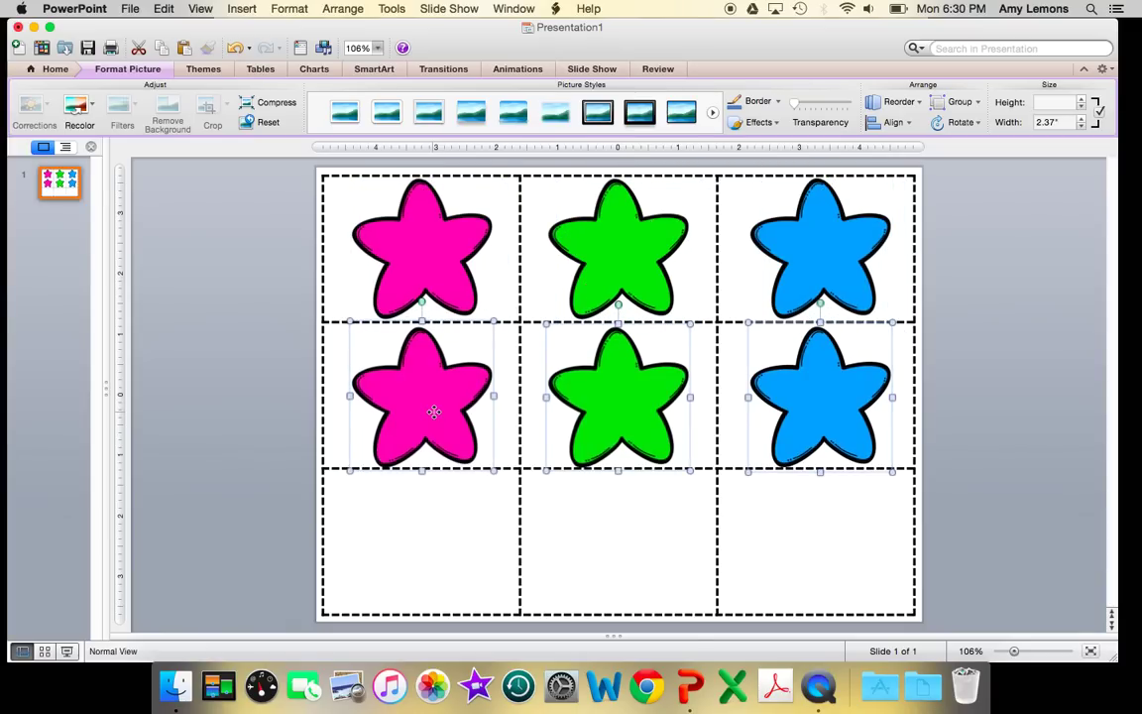
Nudge the second-row stars up slightly and place copies of all three in the matching cells of the third row.
key("Up")
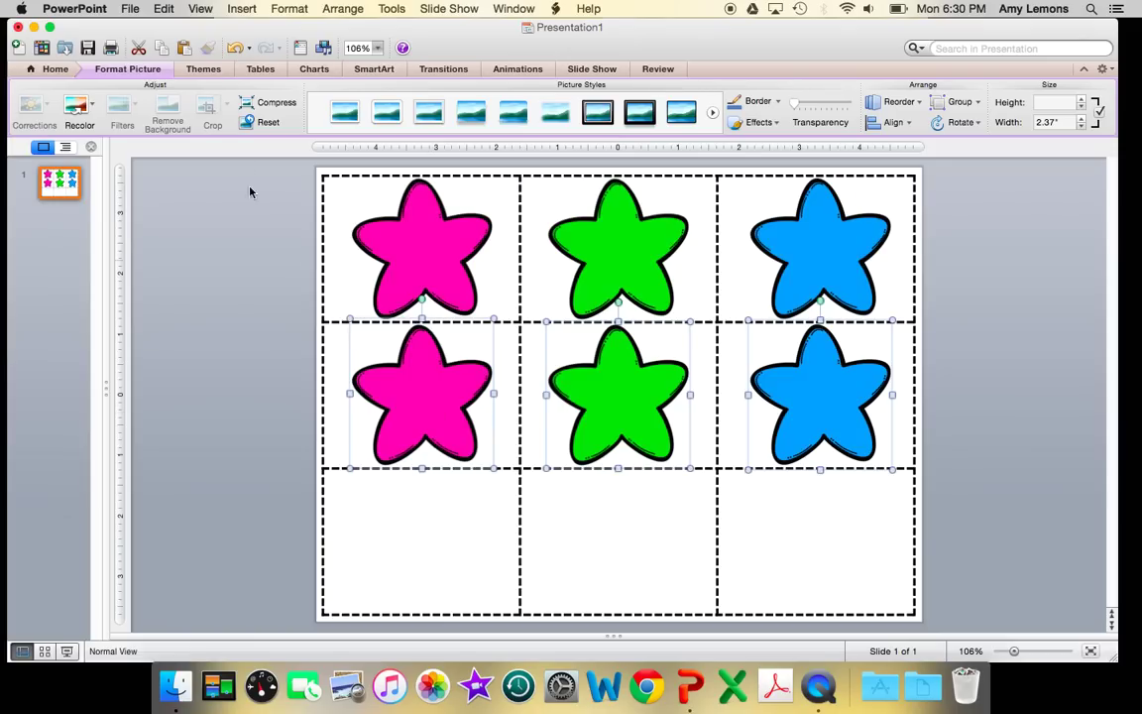
left_click(162, 48)
left_click(185, 50)
left_click_drag(548, 400, 618, 542)
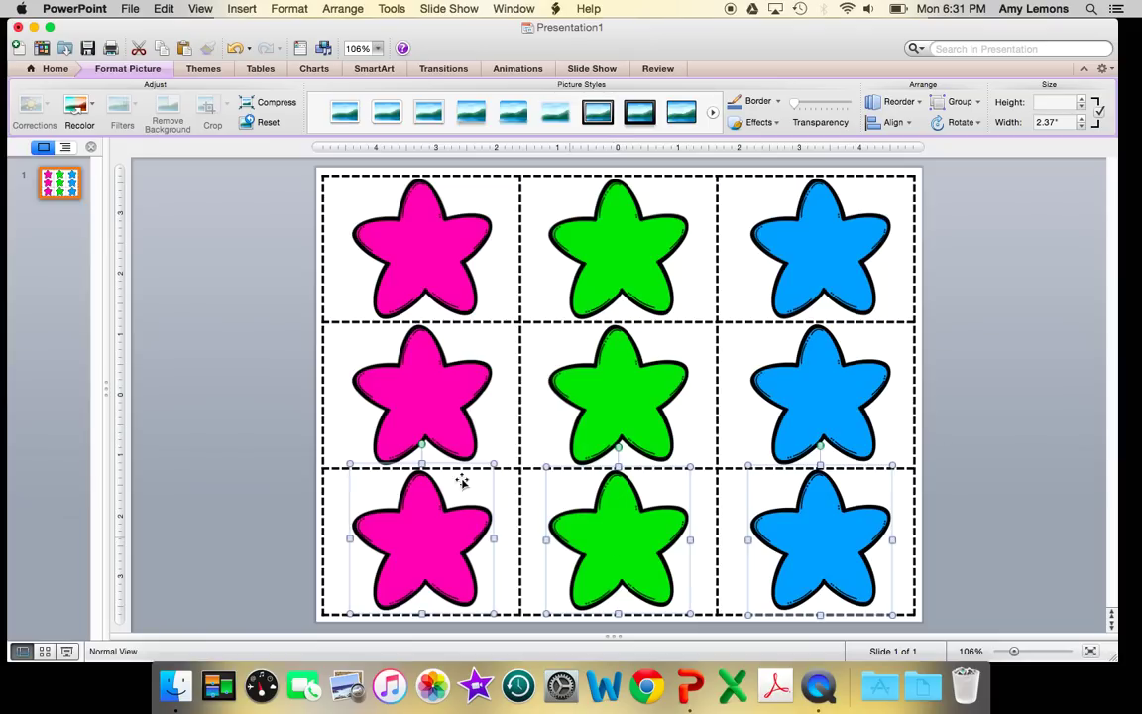
Select the whole table and bring it to the front of the stars.
left_click(322, 414)
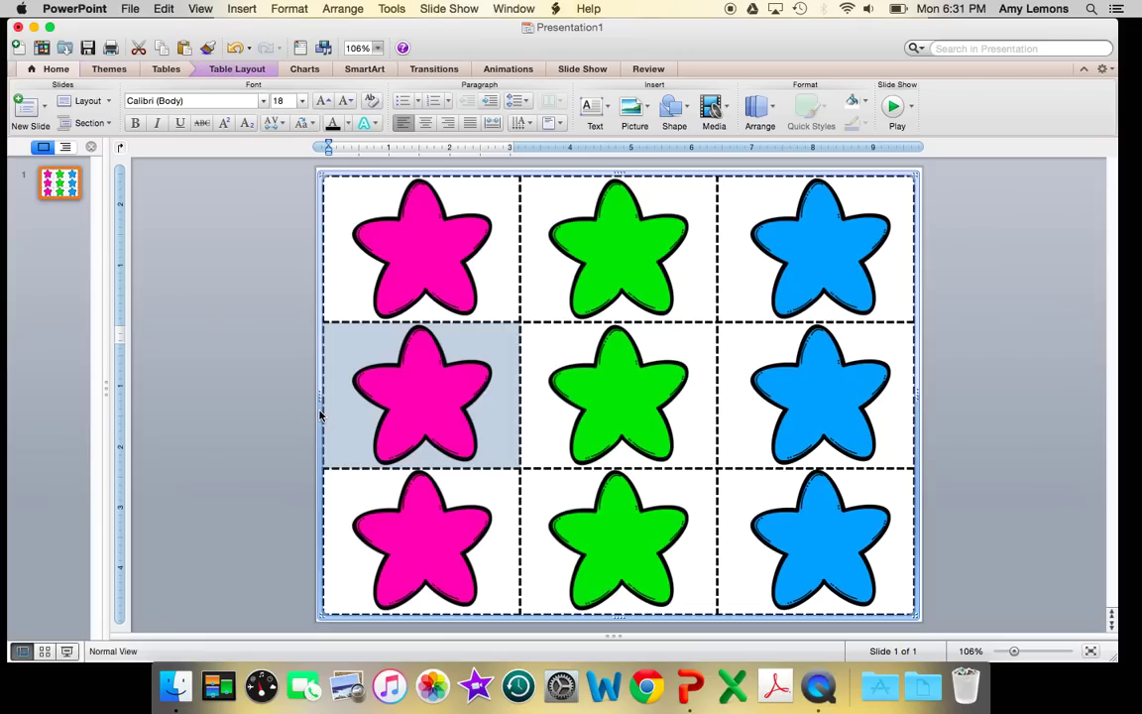
left_click(320, 410)
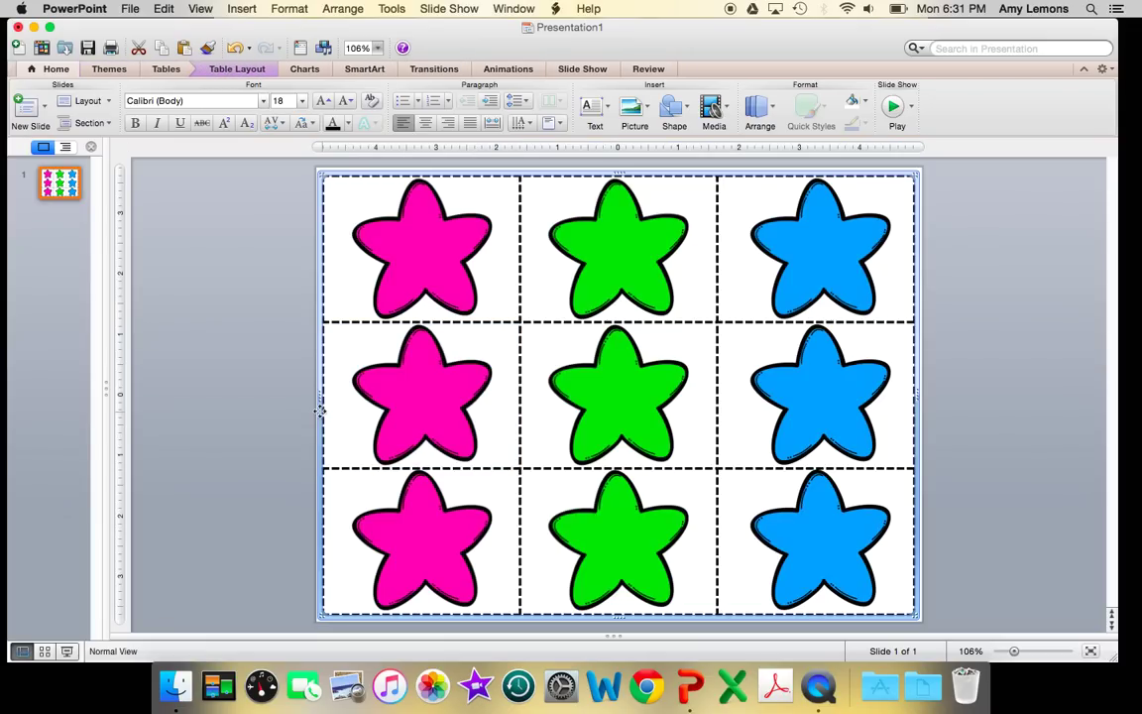
left_click(761, 111)
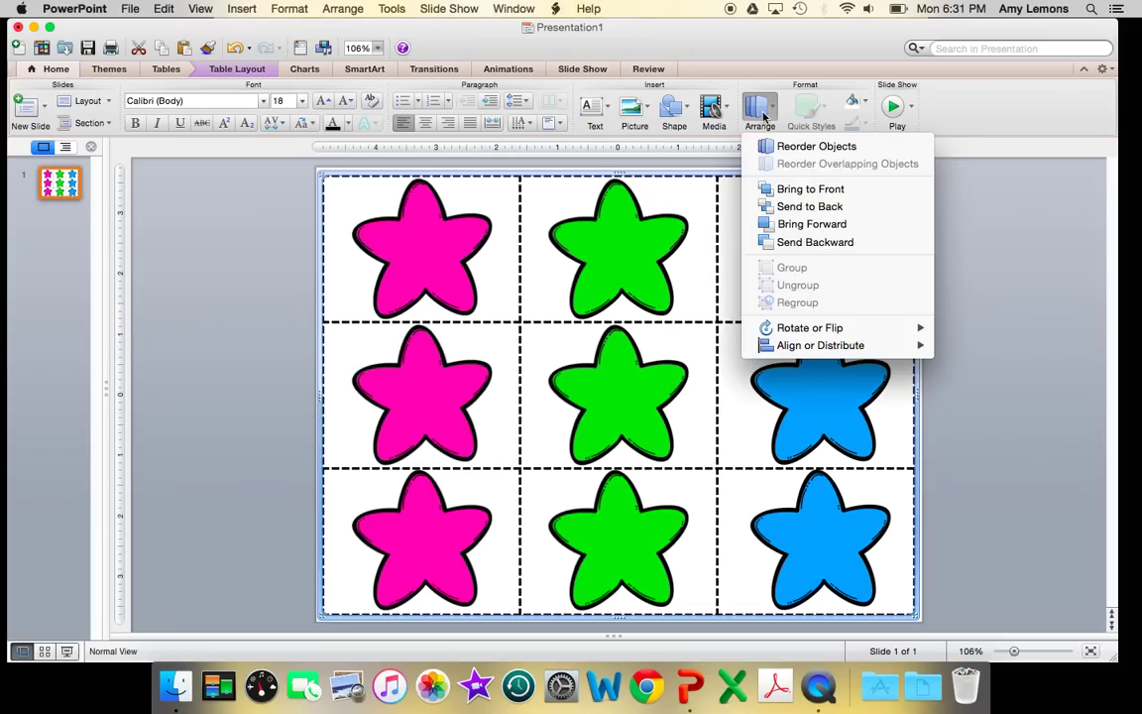
left_click(792, 190)
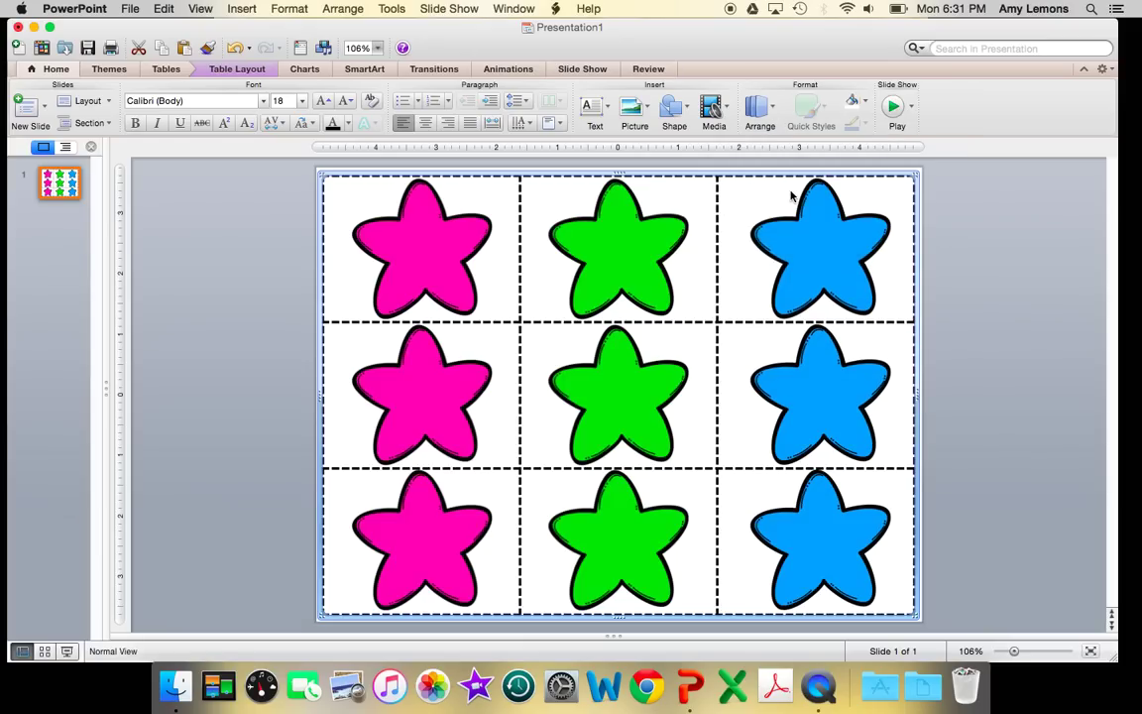
Check the No Fill option among the table's fill choices.
left_click(237, 68)
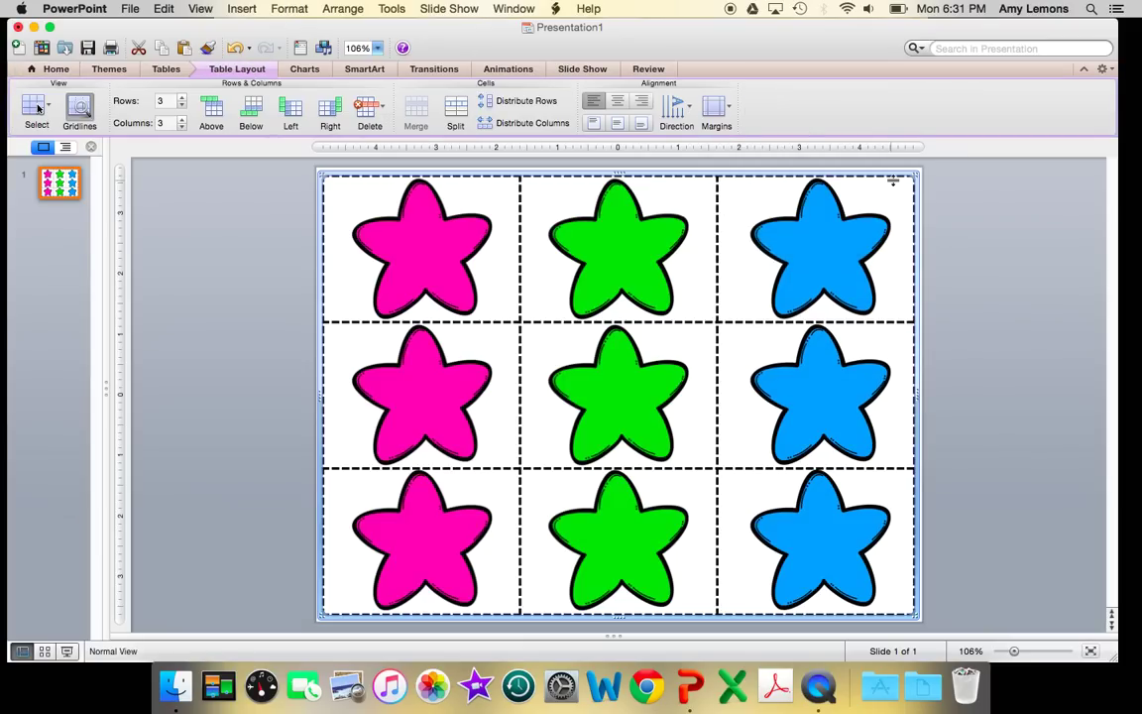
left_click(175, 72)
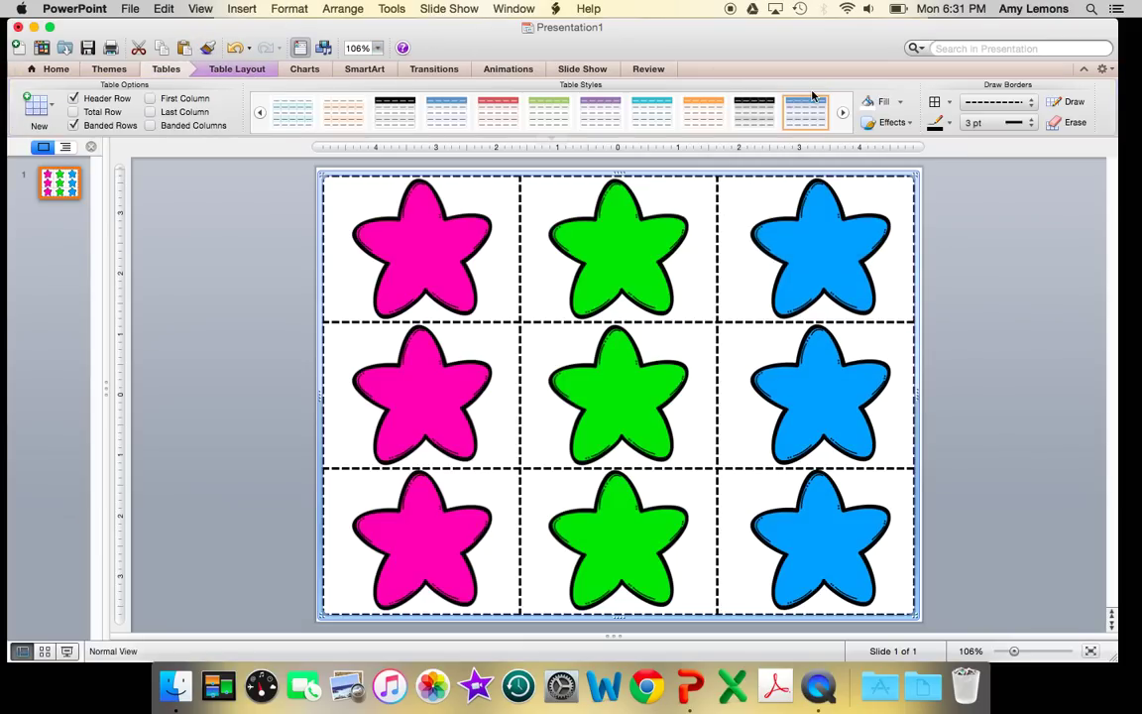
left_click(902, 104)
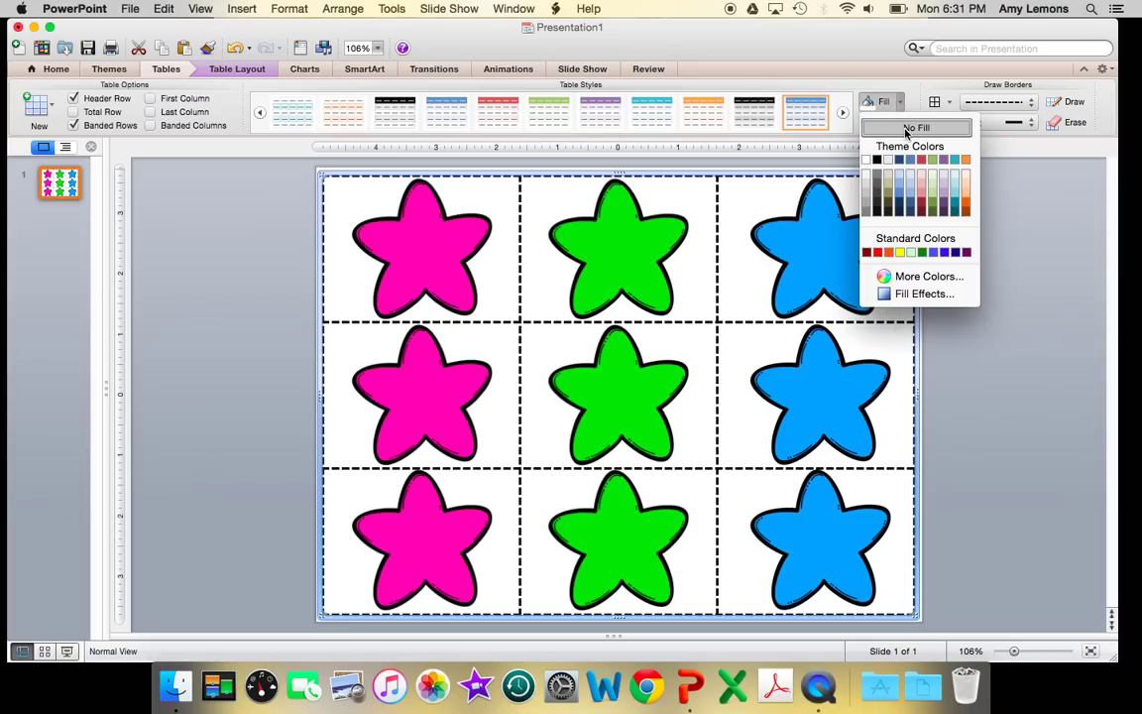
left_click(189, 333)
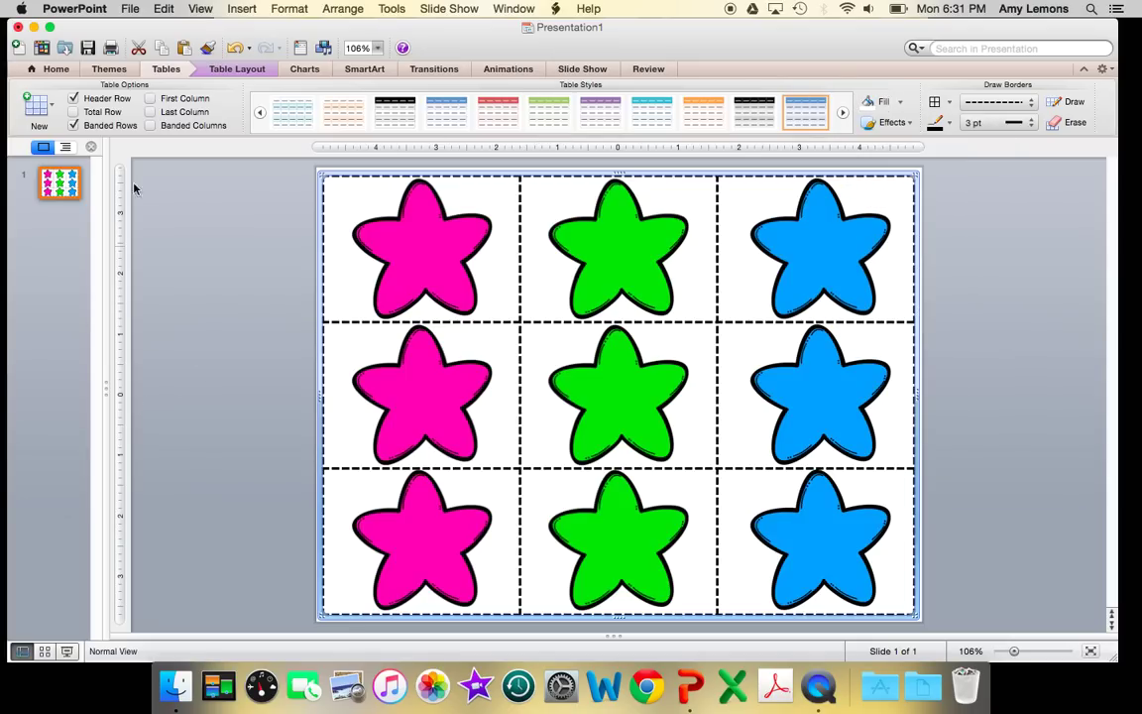
Set the table's font to KG LET HER GO SOLID at size 65.
left_click(61, 73)
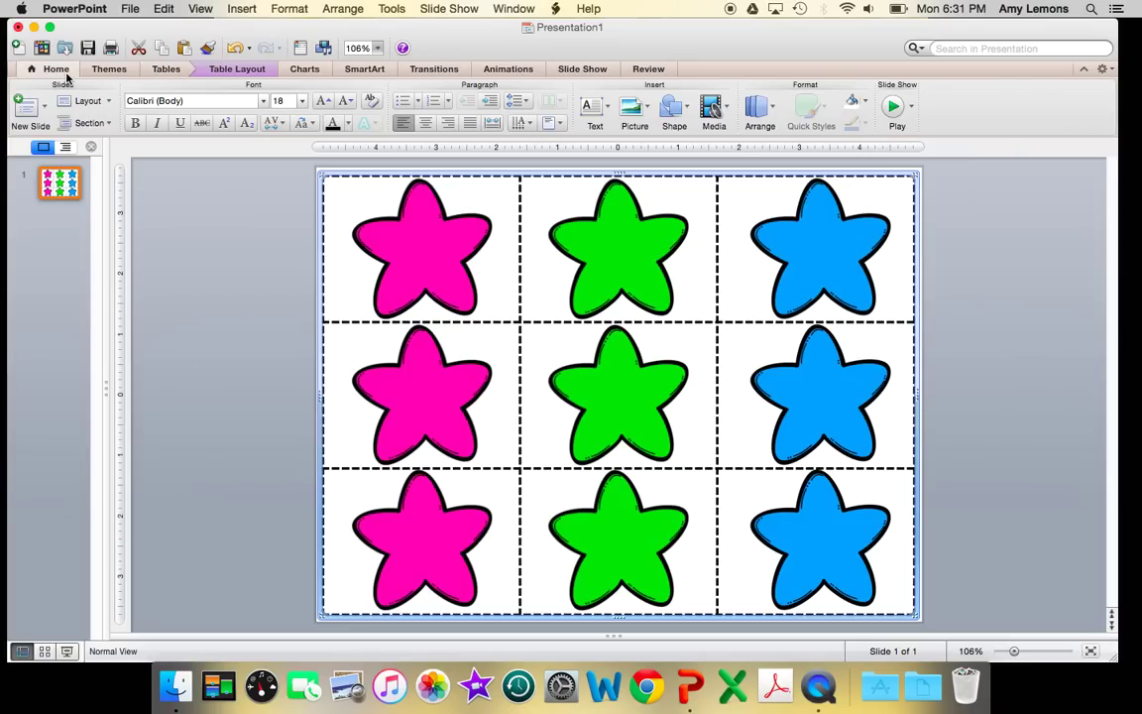
left_click(250, 103)
type("KG LE")
type("T HER so")
type("o so")
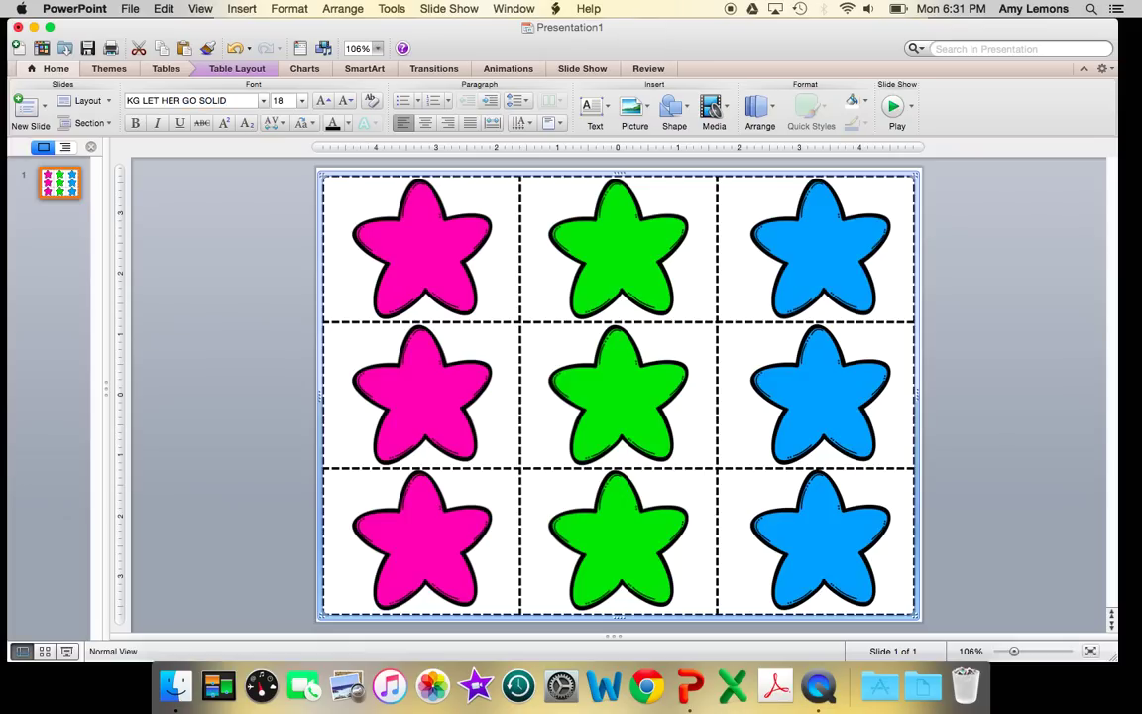
left_click(287, 104)
type("65")
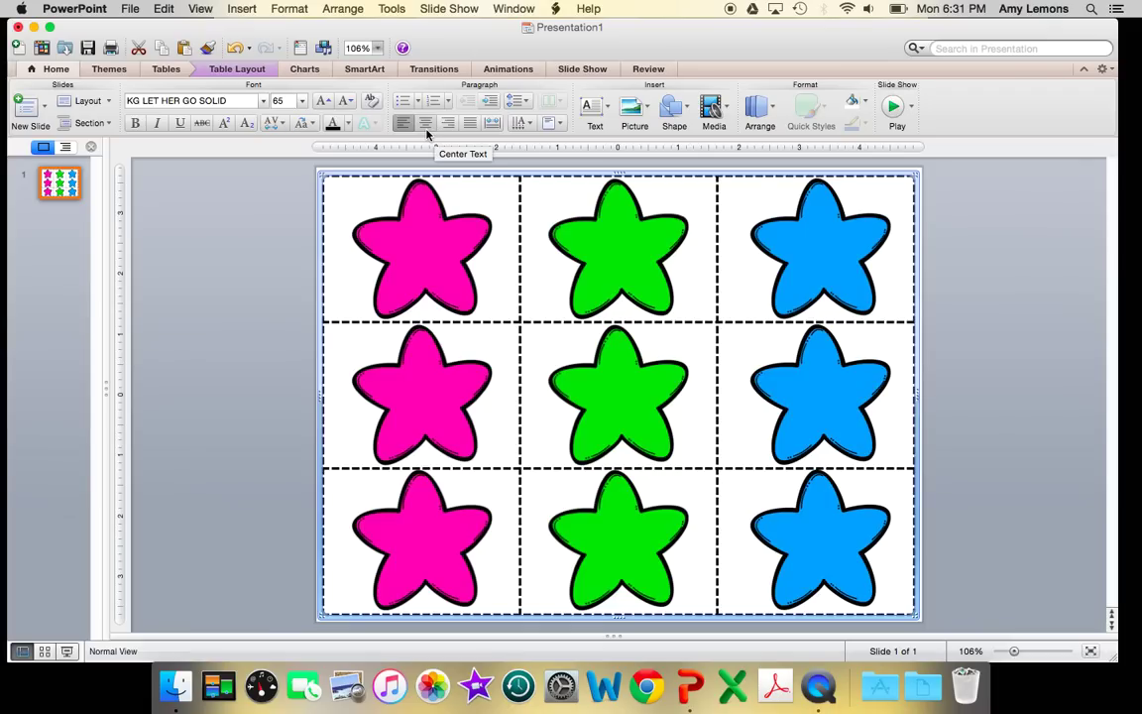
Center the table's text both horizontally and vertically within its cells.
left_click(428, 129)
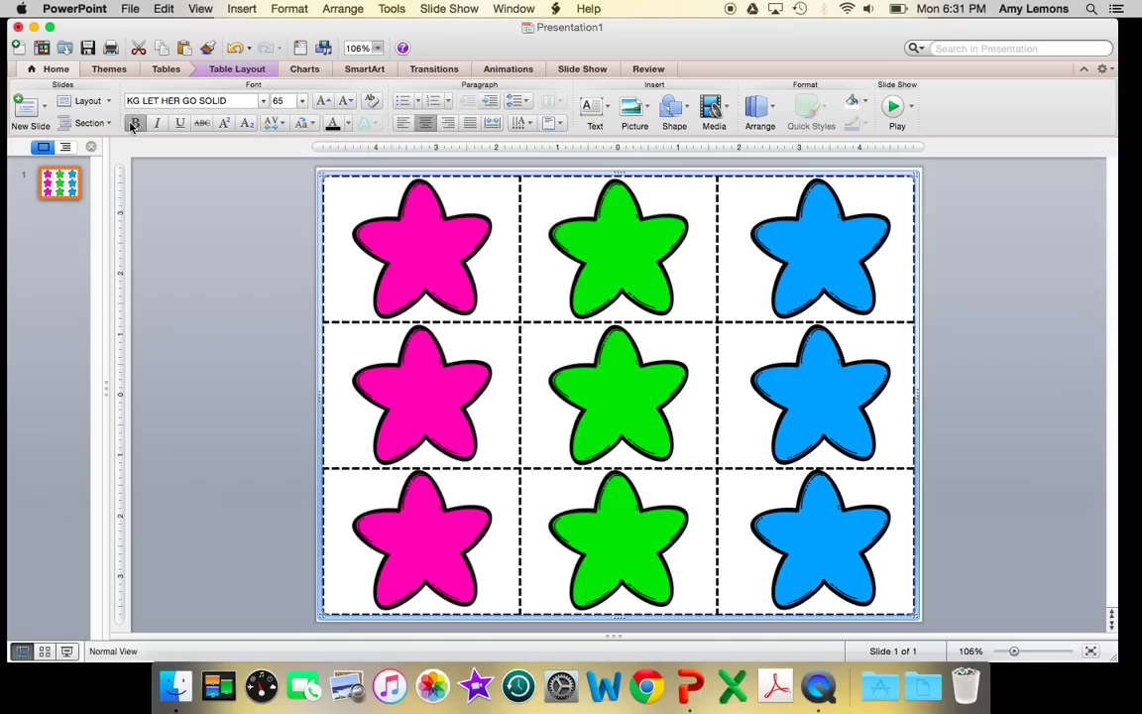
left_click(210, 68)
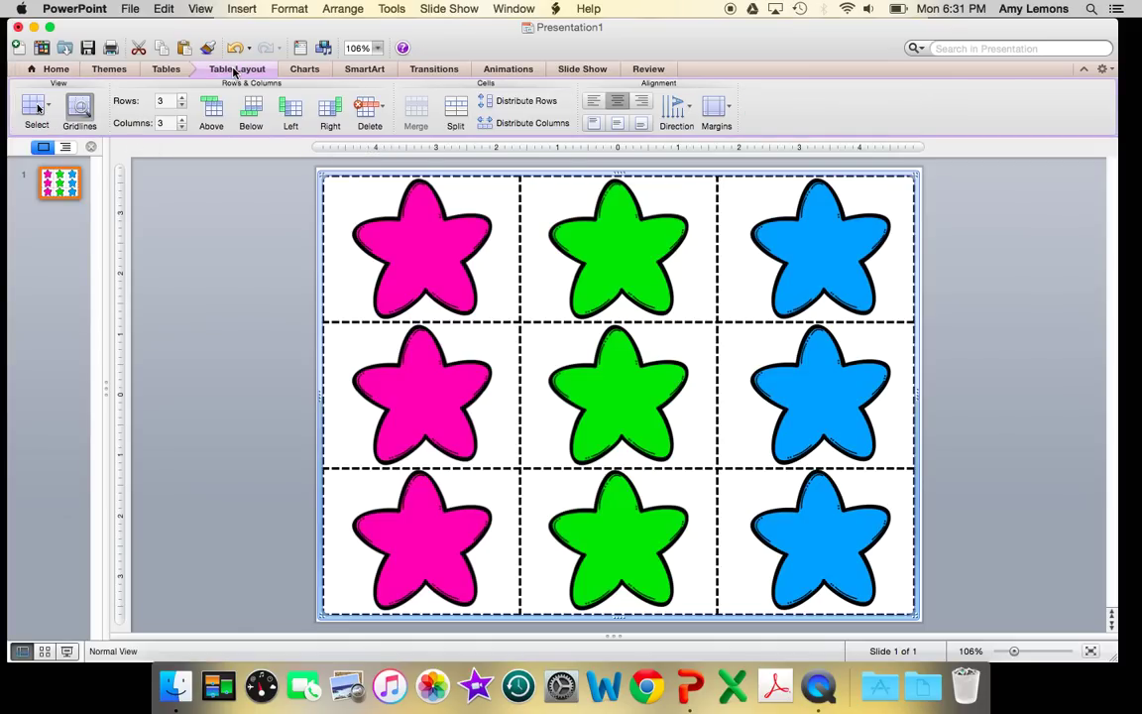
left_click(620, 112)
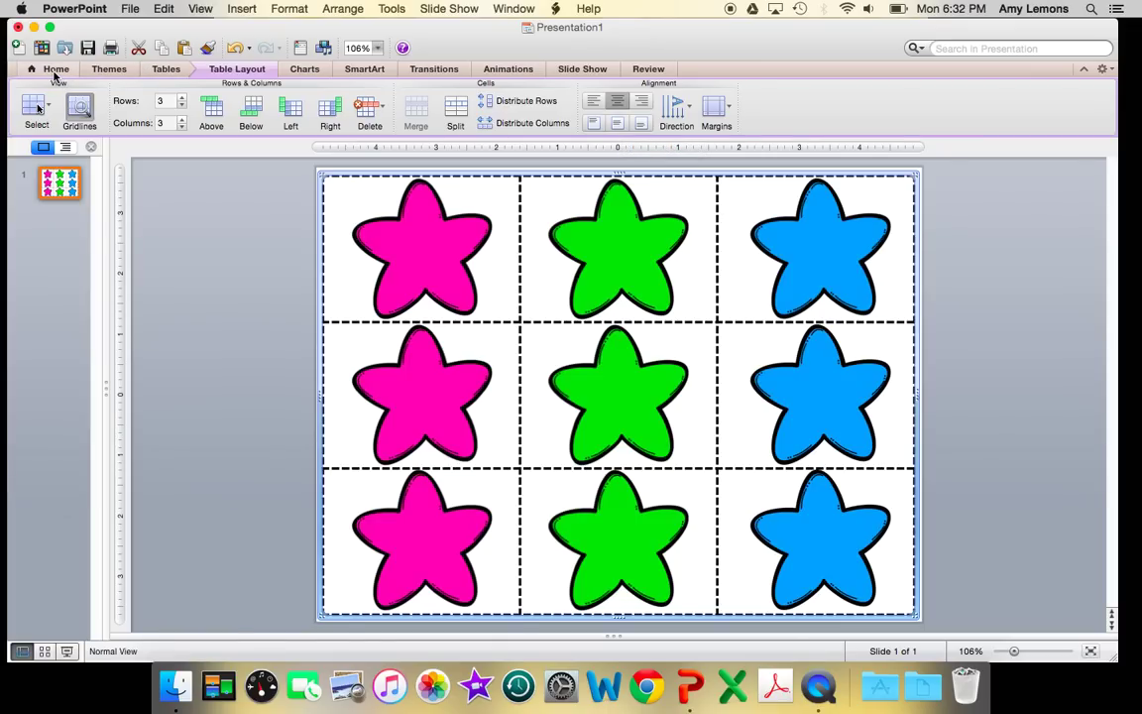
Enter 457 on the pink star in the first row and enlarge the number to size 72.
left_click(56, 69)
left_click(431, 266)
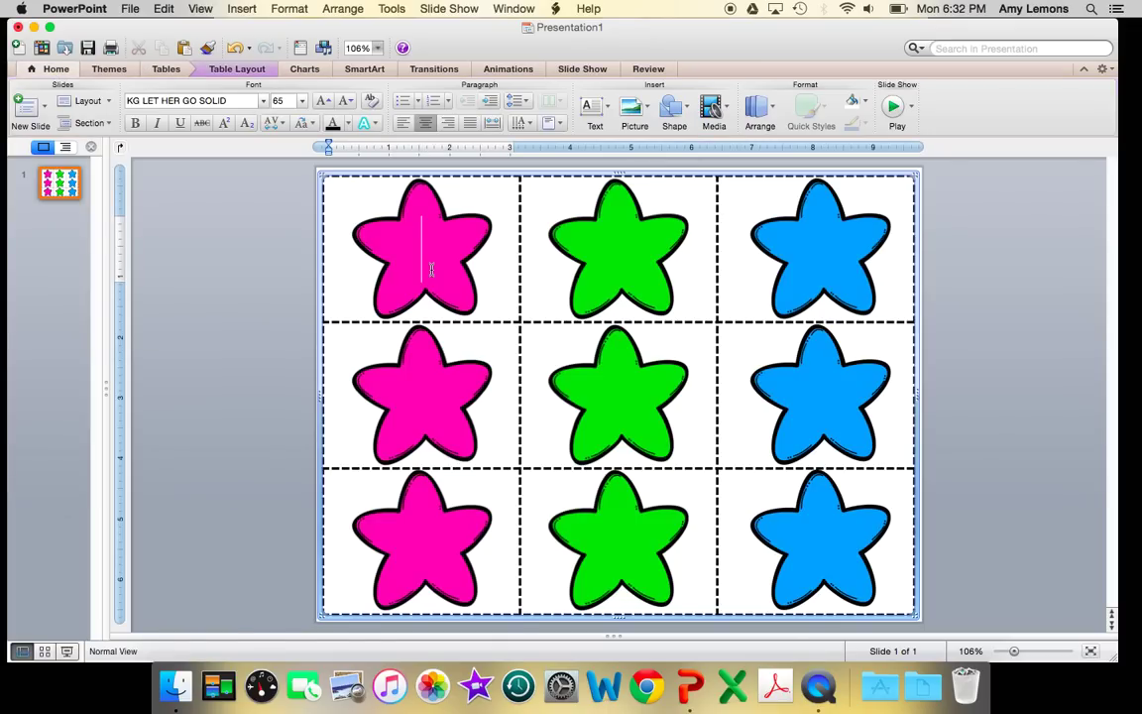
type("457")
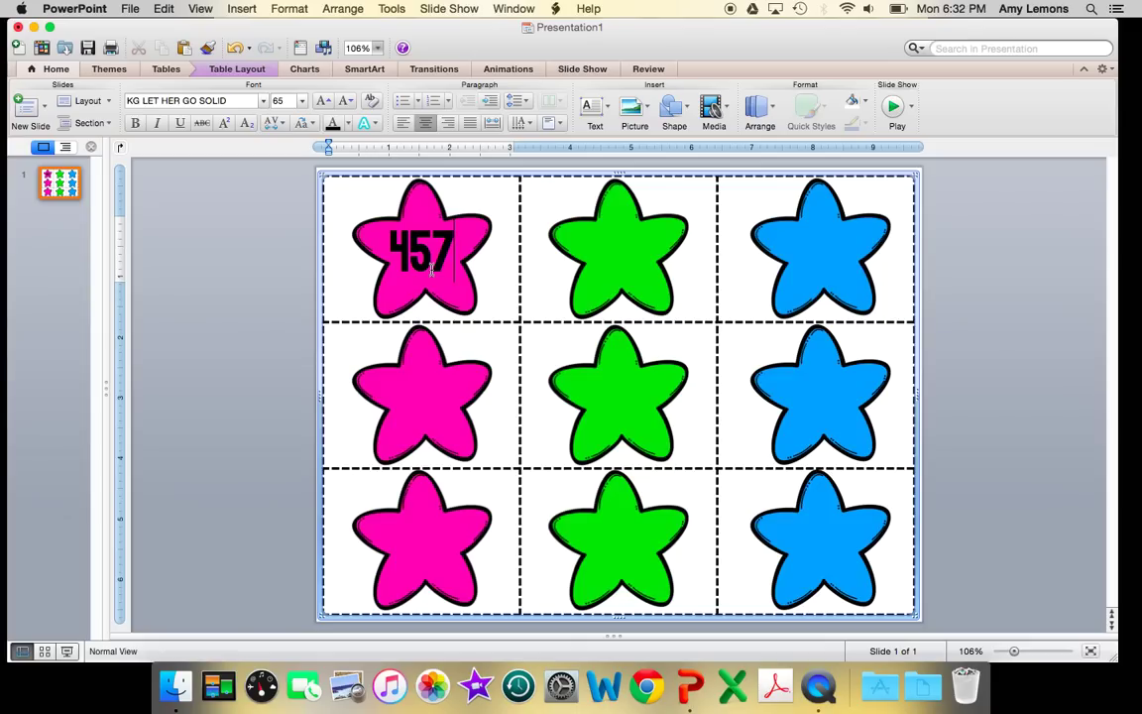
double_click(432, 268)
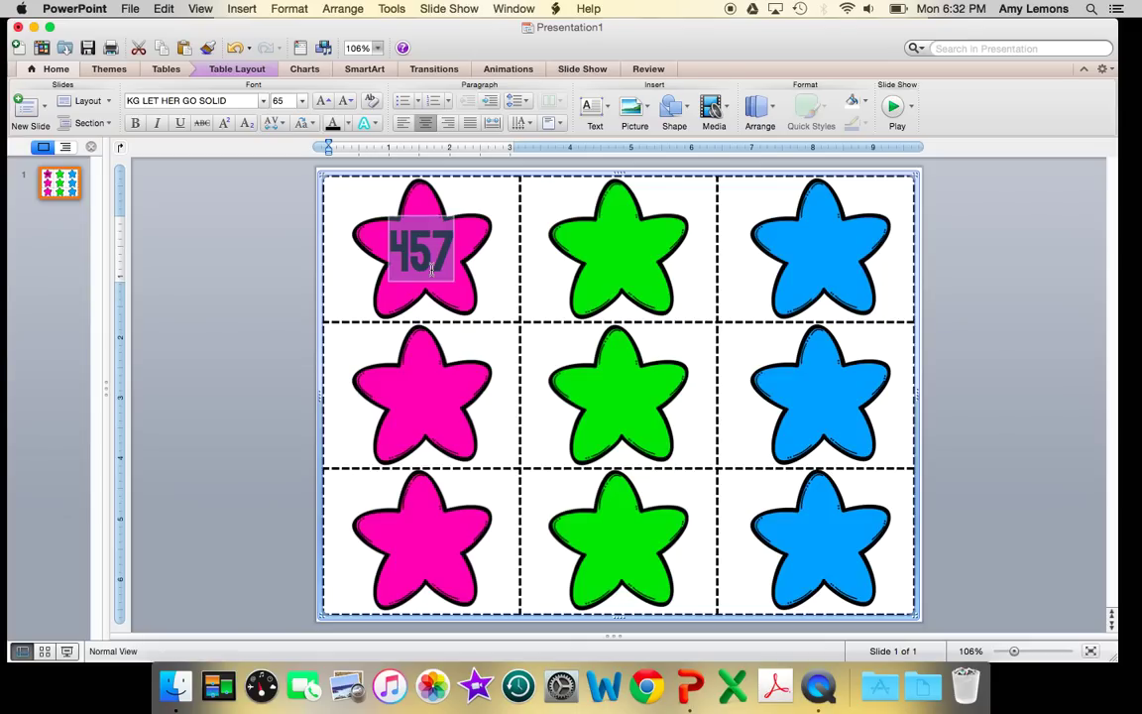
left_click(329, 103)
left_click(329, 103)
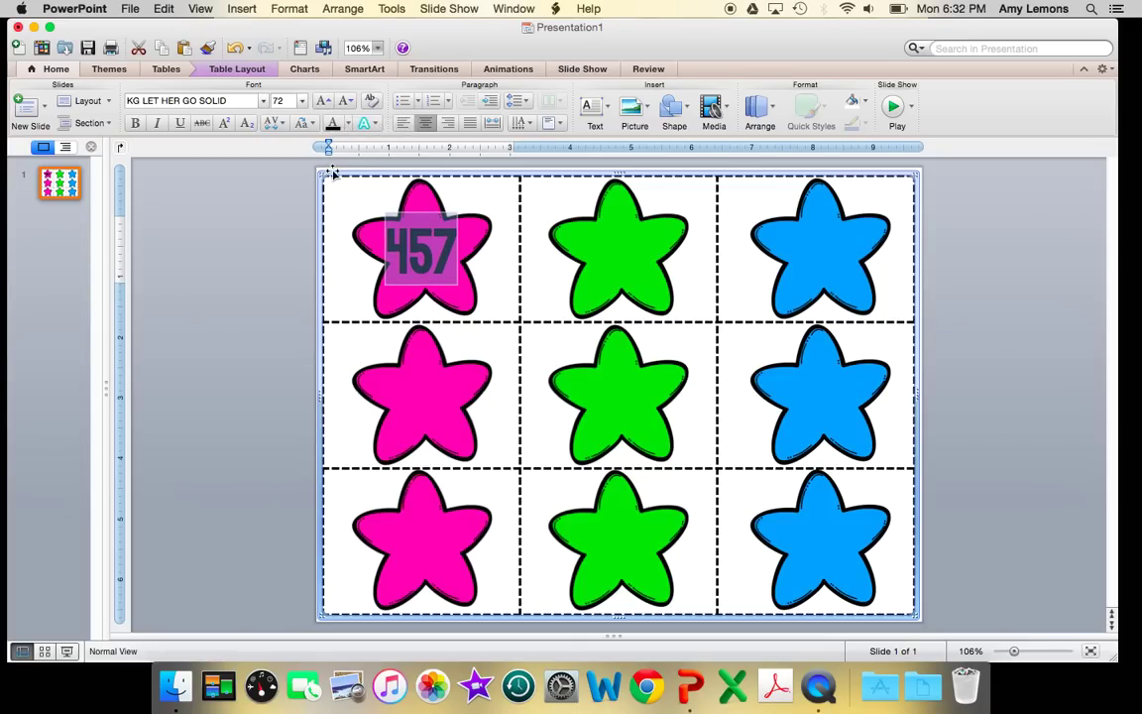
Set the font size of the entire table to 72.
key("Escape")
left_click(282, 101)
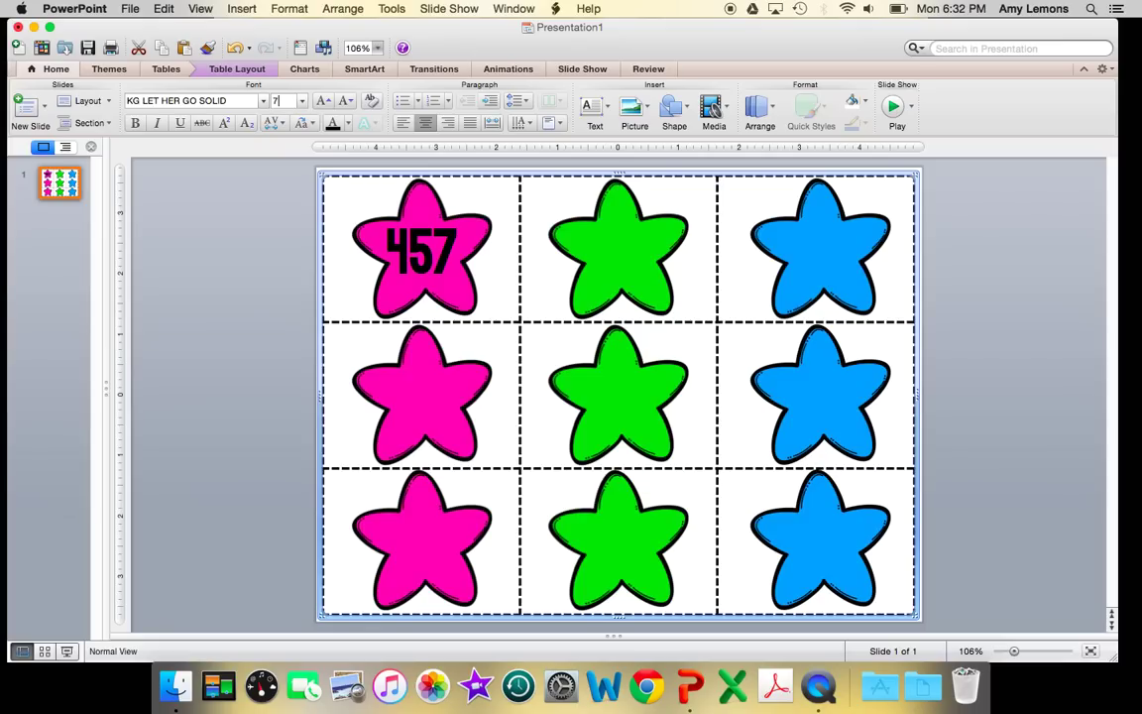
type("72")
key("Return")
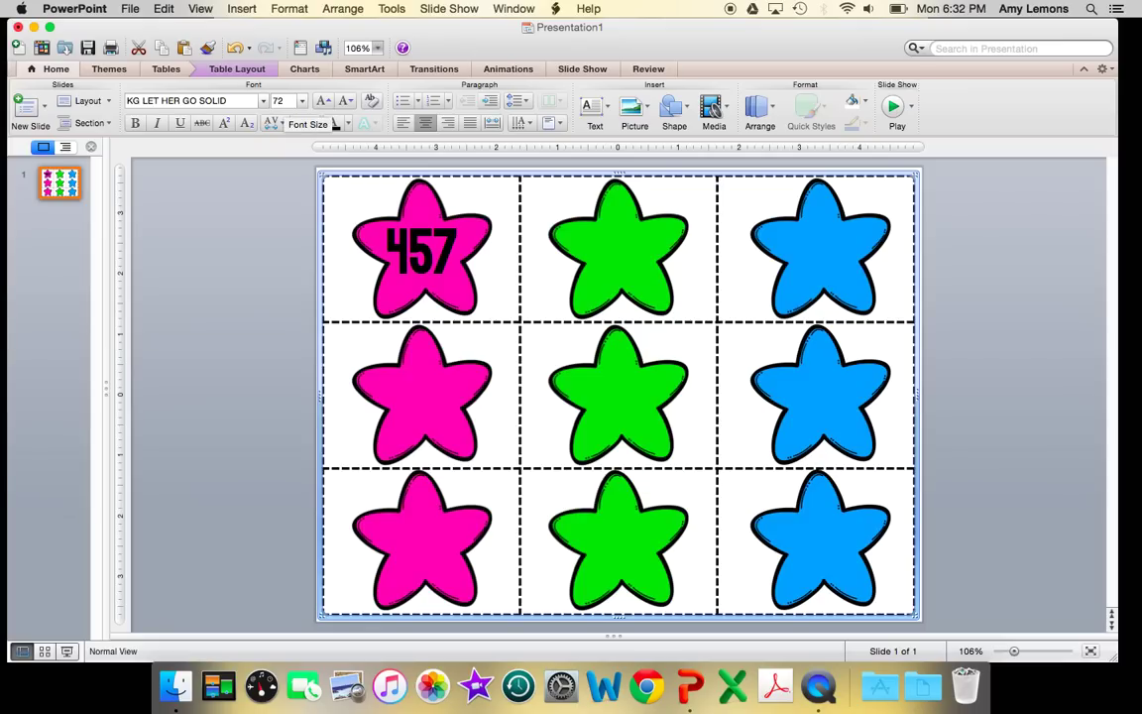
Enter 378 on the green star and 910 on the blue star in the first row.
left_click(608, 248)
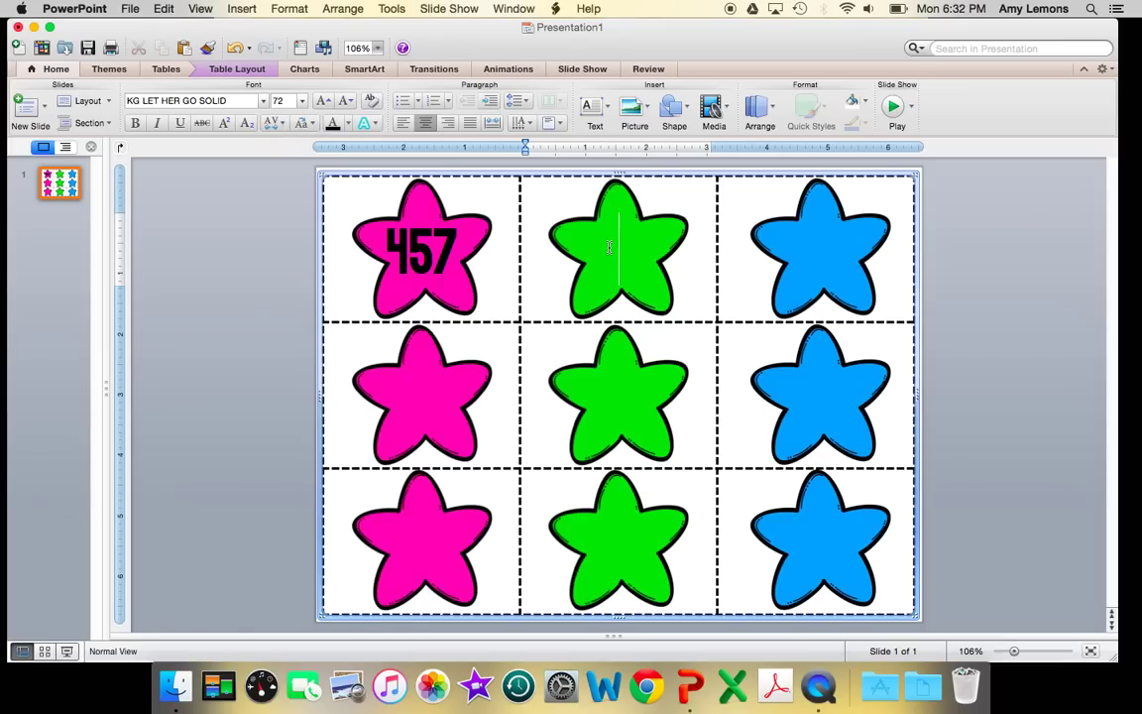
type("378")
key("Tab")
type("910")
Fill the second row's stars with the numbers 263, 198 and 389.
key("Tab")
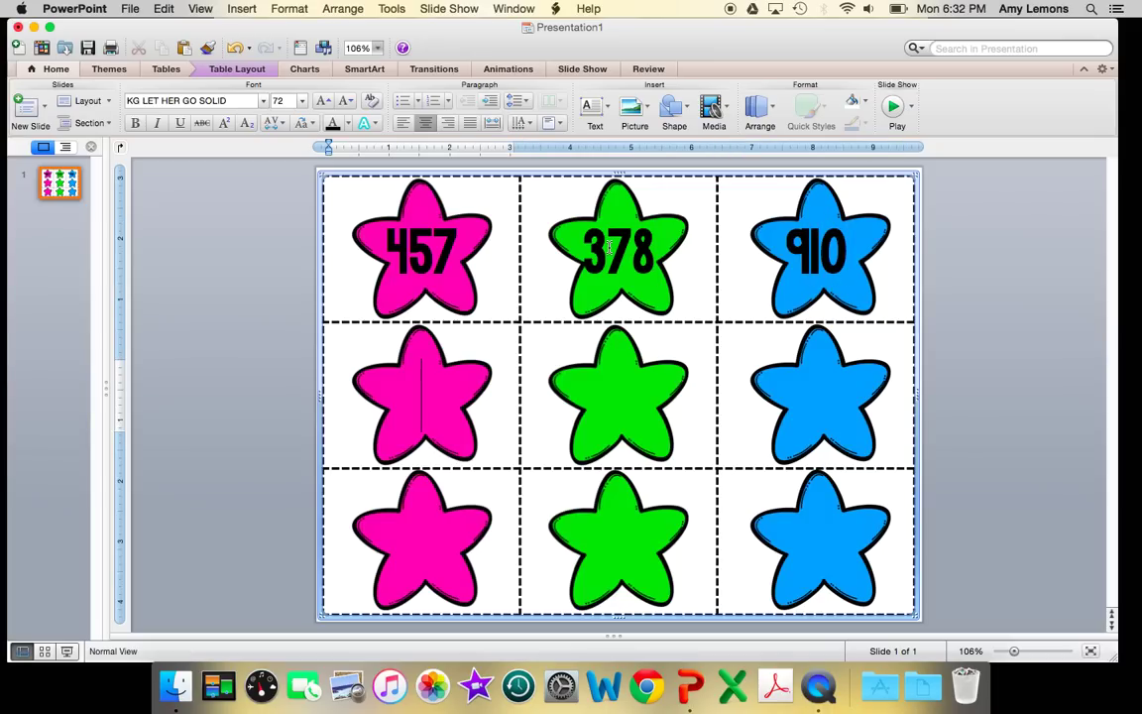
type("263")
key("Tab")
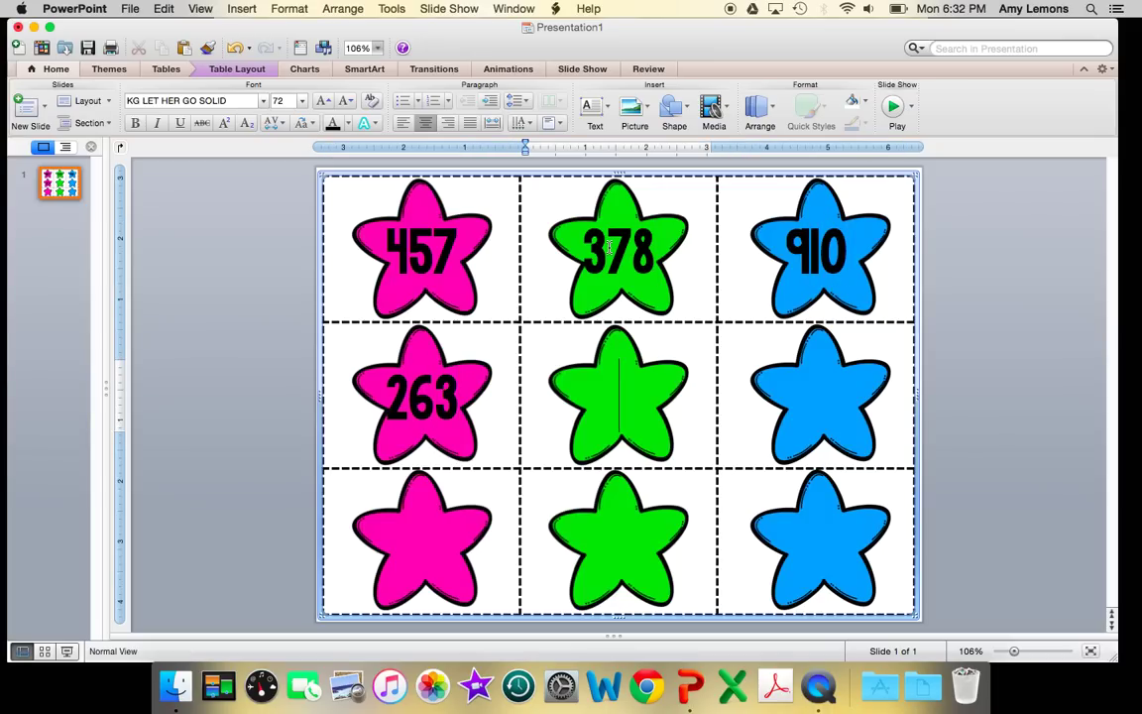
type("198")
key("Tab")
type("38")
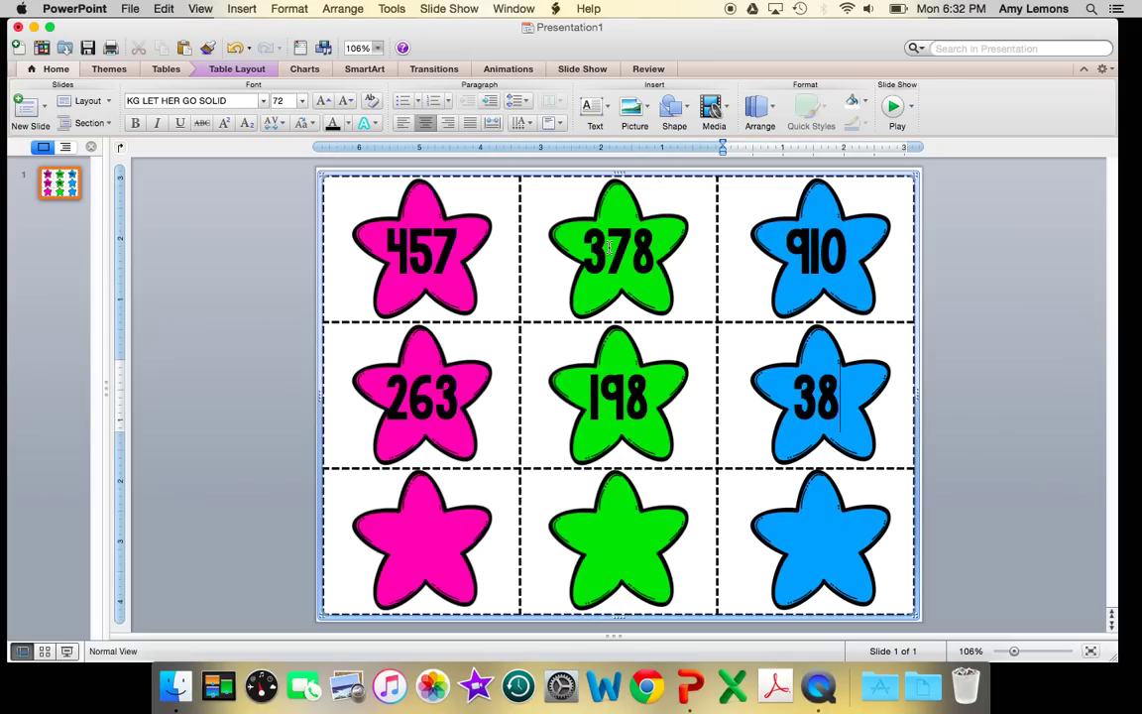
type("9")
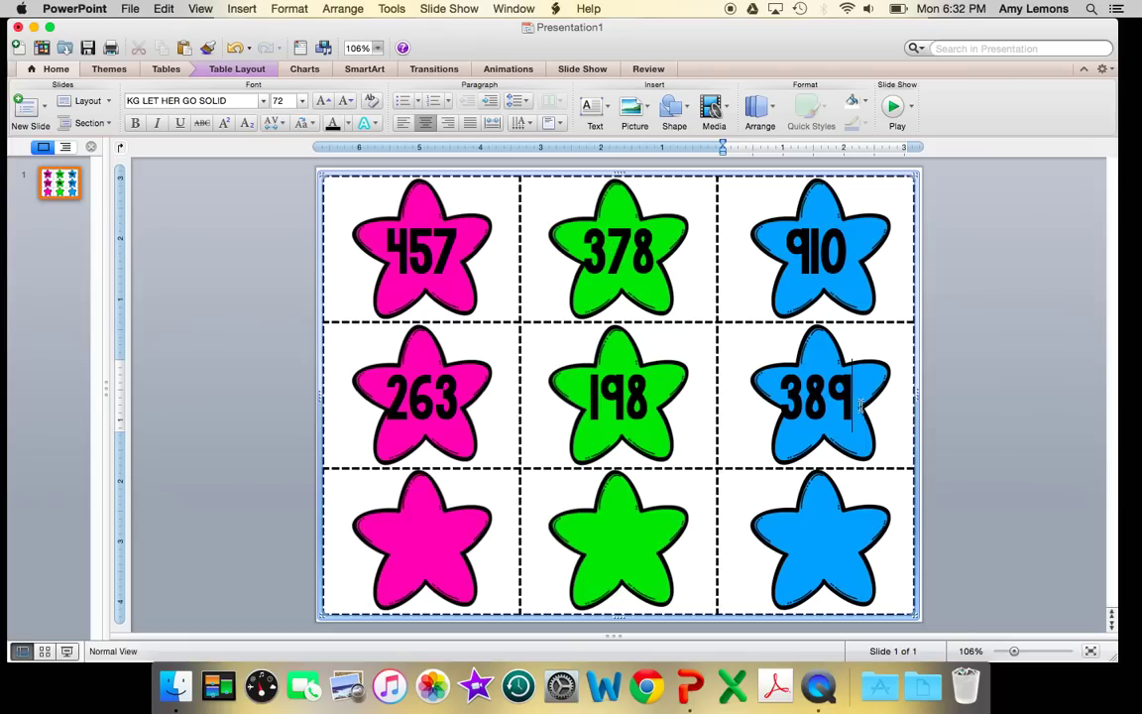
Select all table cells and set their character spacing to Very Tight.
left_click_drag(379, 243, 754, 480)
left_click(281, 126)
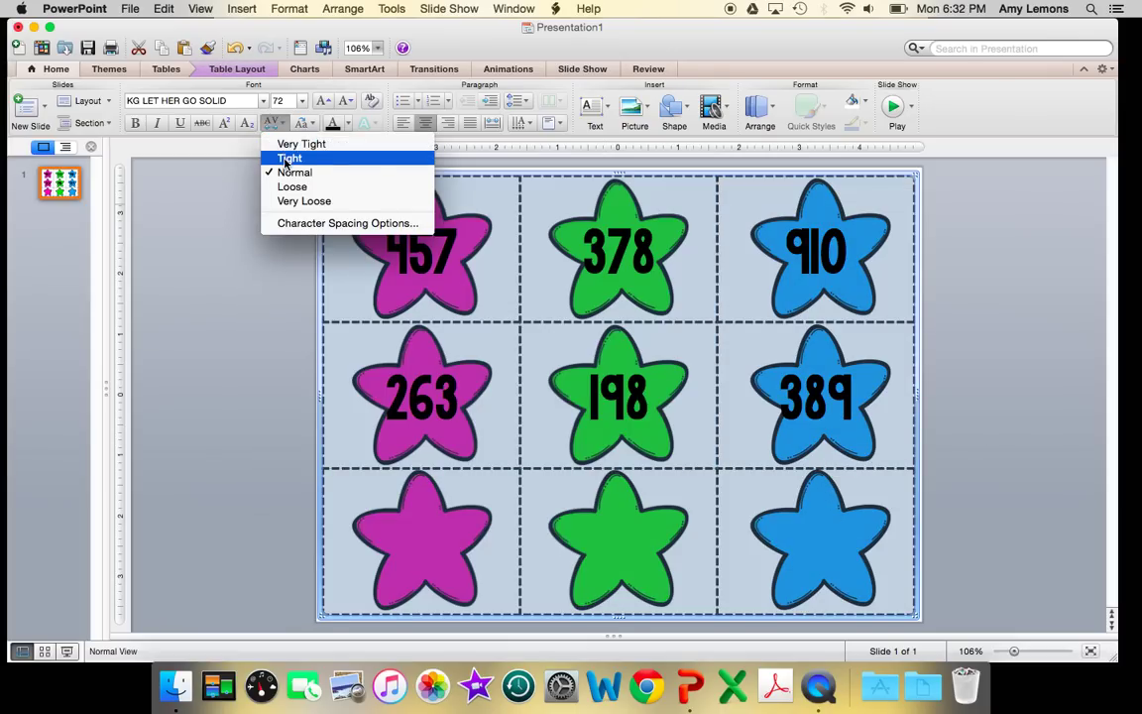
left_click(287, 161)
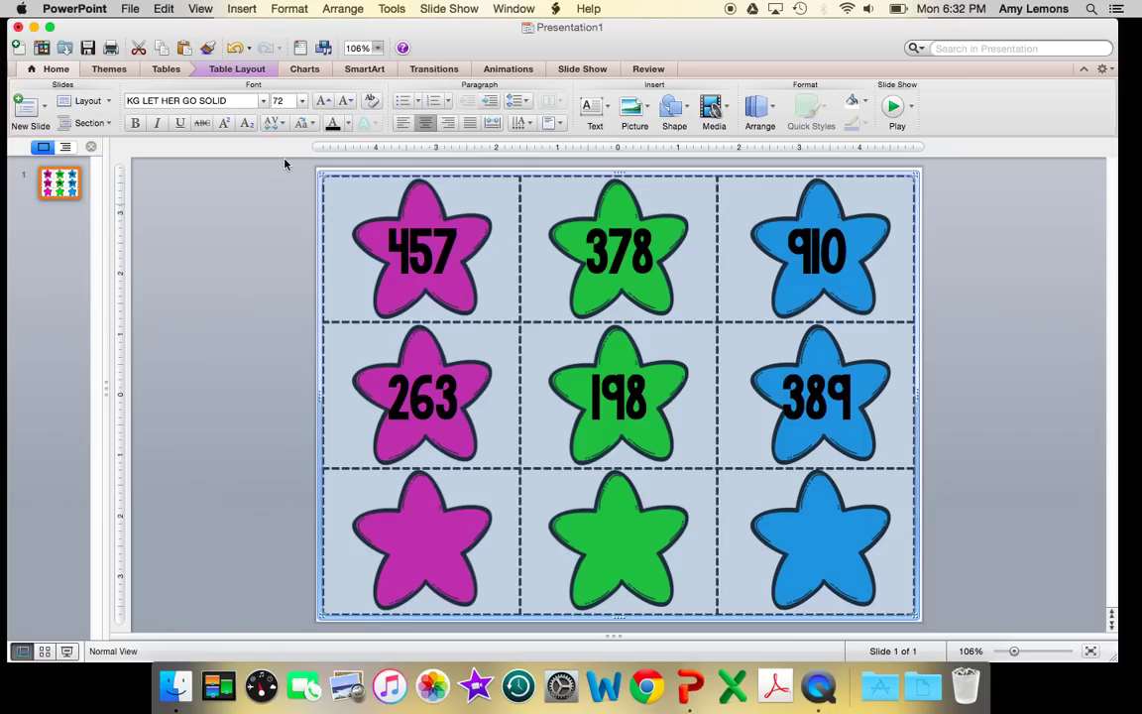
left_click(278, 123)
left_click(282, 149)
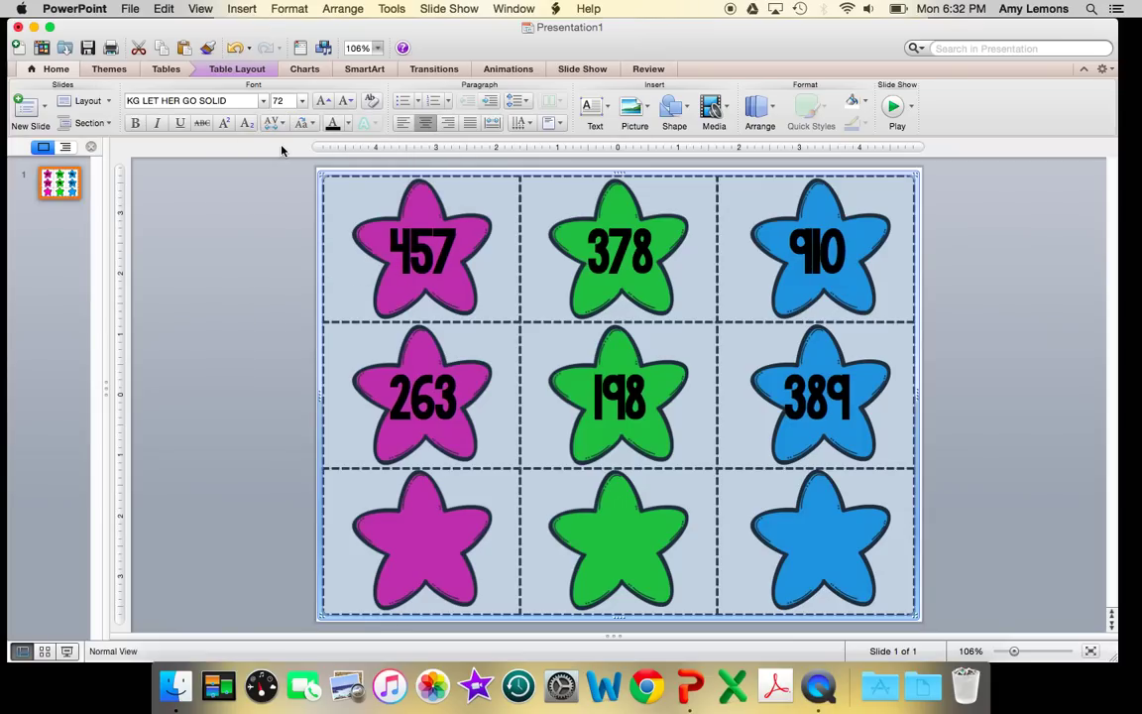
Fill the third row's stars with the numbers 827, 910 and 372.
left_click(422, 523)
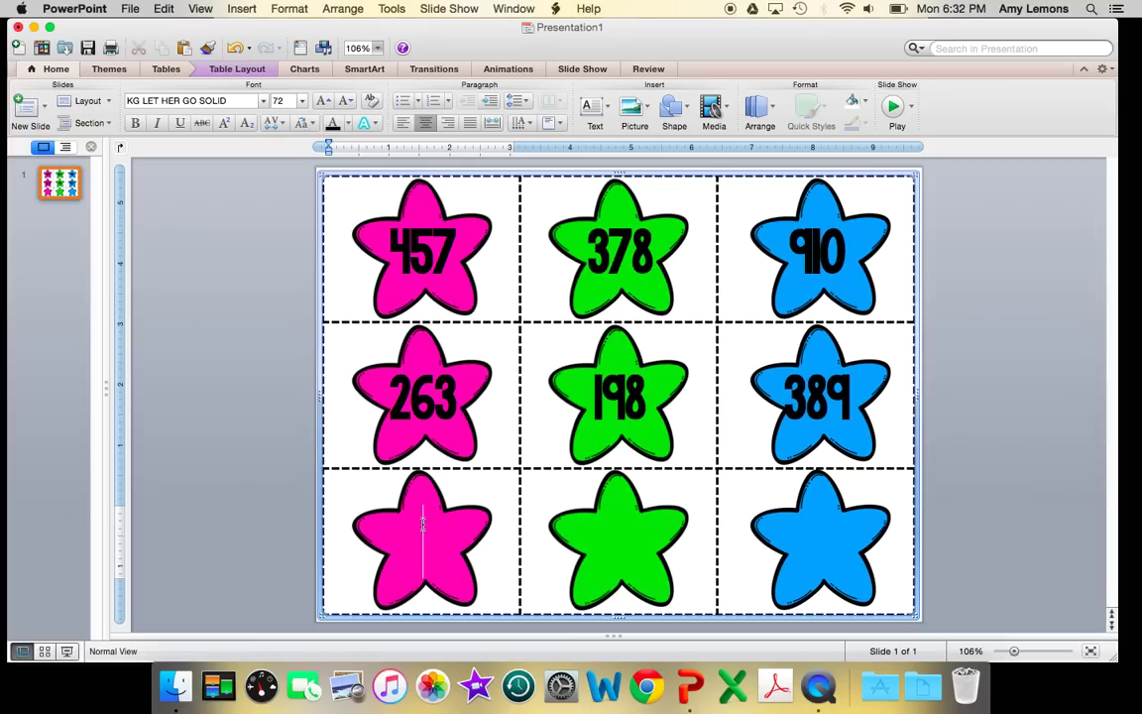
type("827")
left_click(607, 562)
type("019")
key("BackSpace")
key("BackSpace")
key("BackSpace")
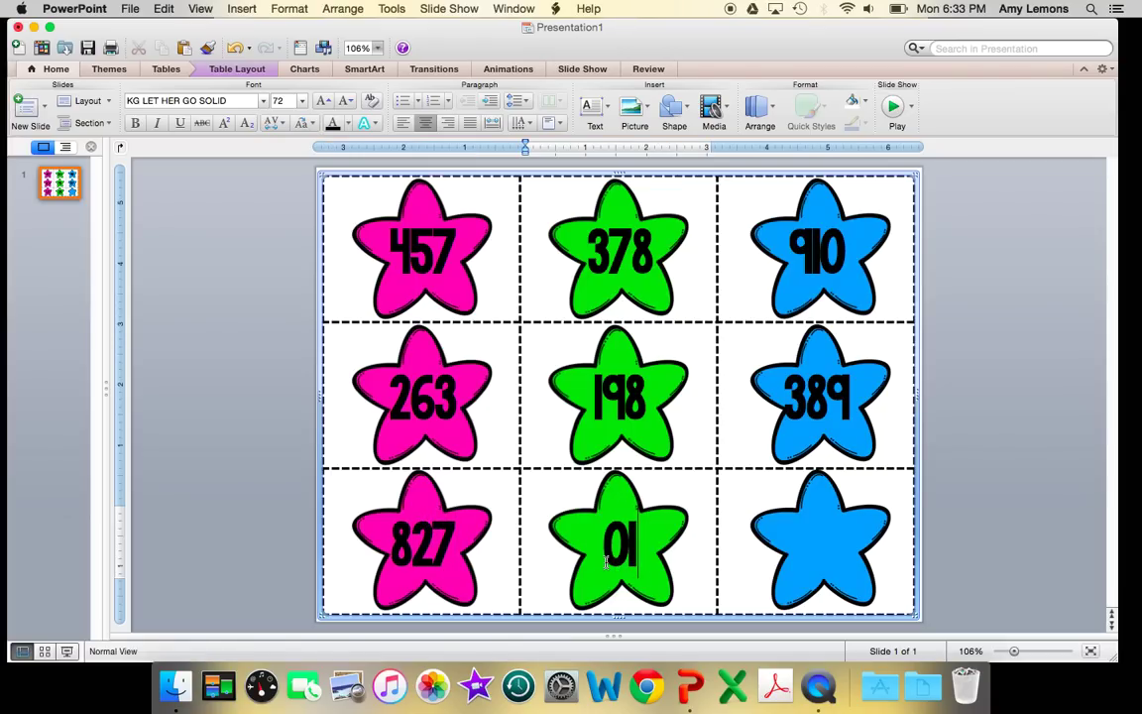
type("910")
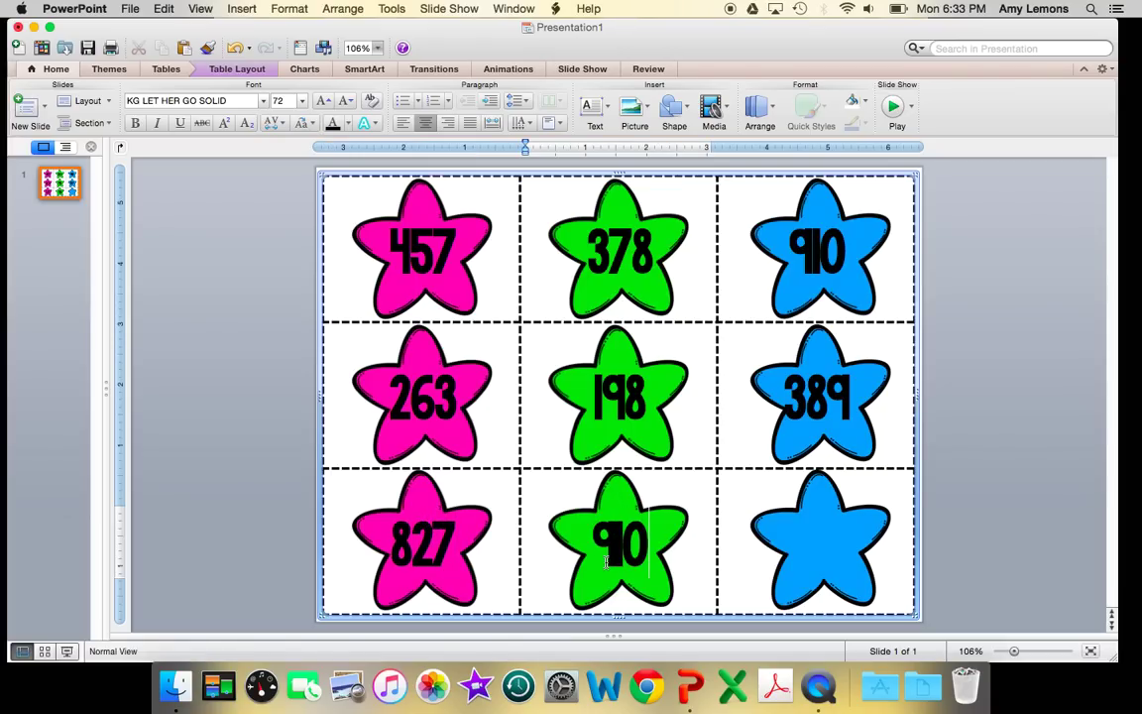
key("BackSpace")
key("BackSpace")
type("10")
key("Tab")
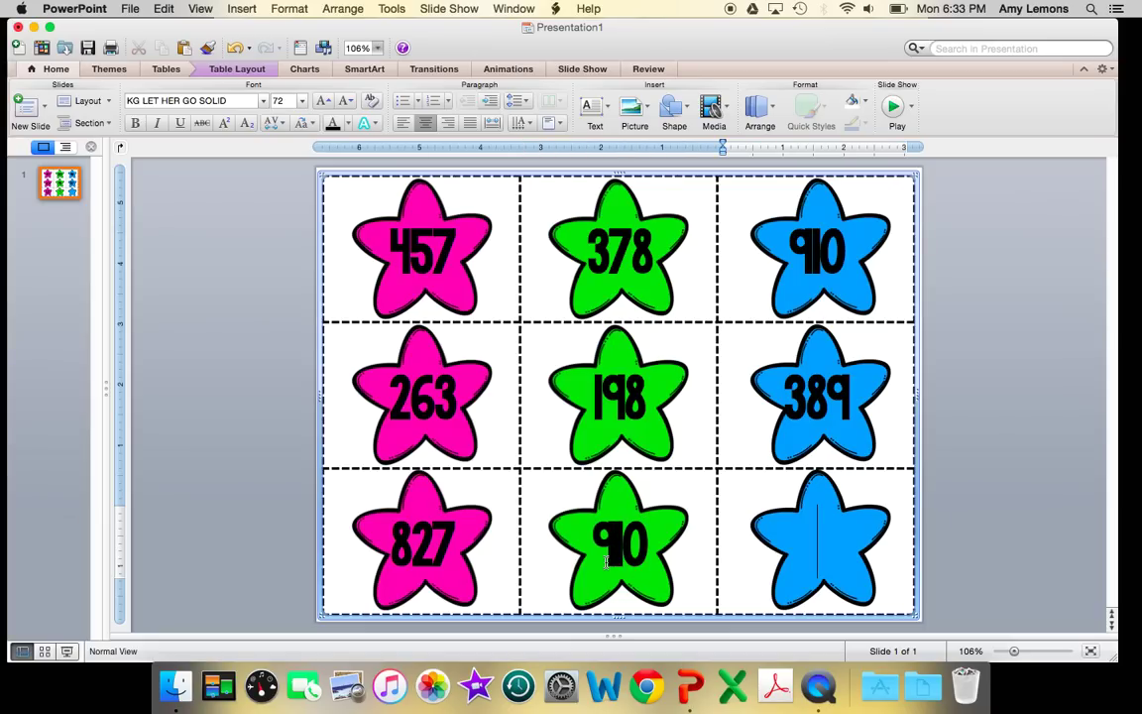
type("372")
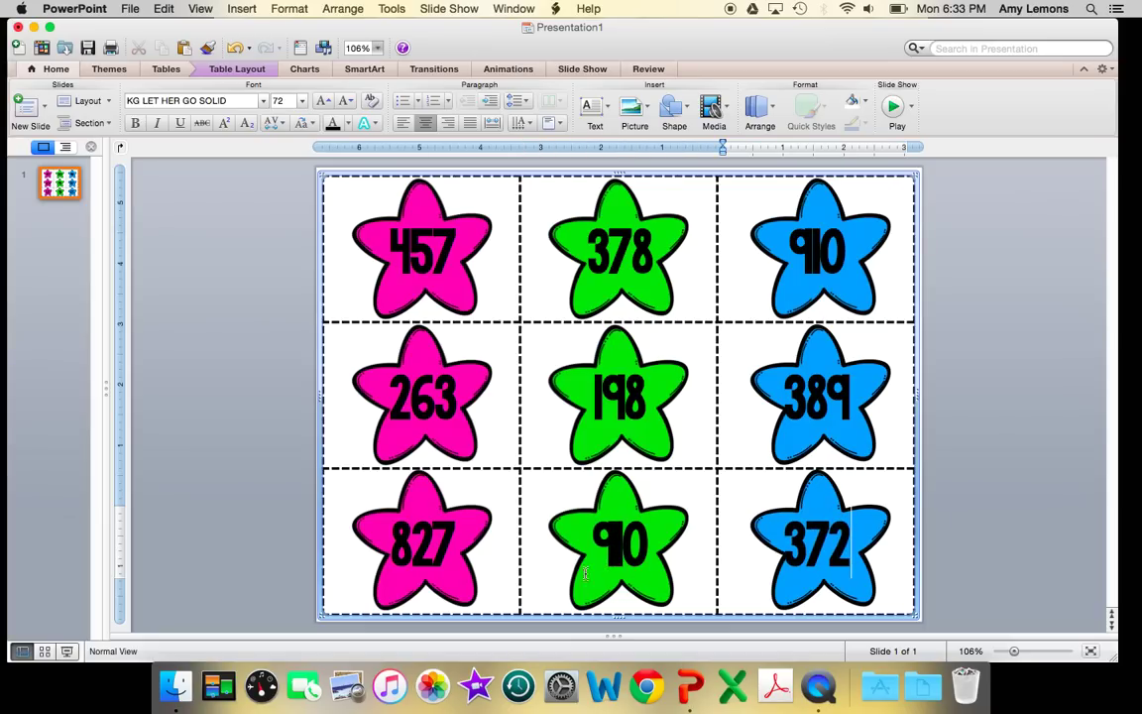
Select the whole table and set the character spacing of all its numbers to Tight.
left_click(345, 177)
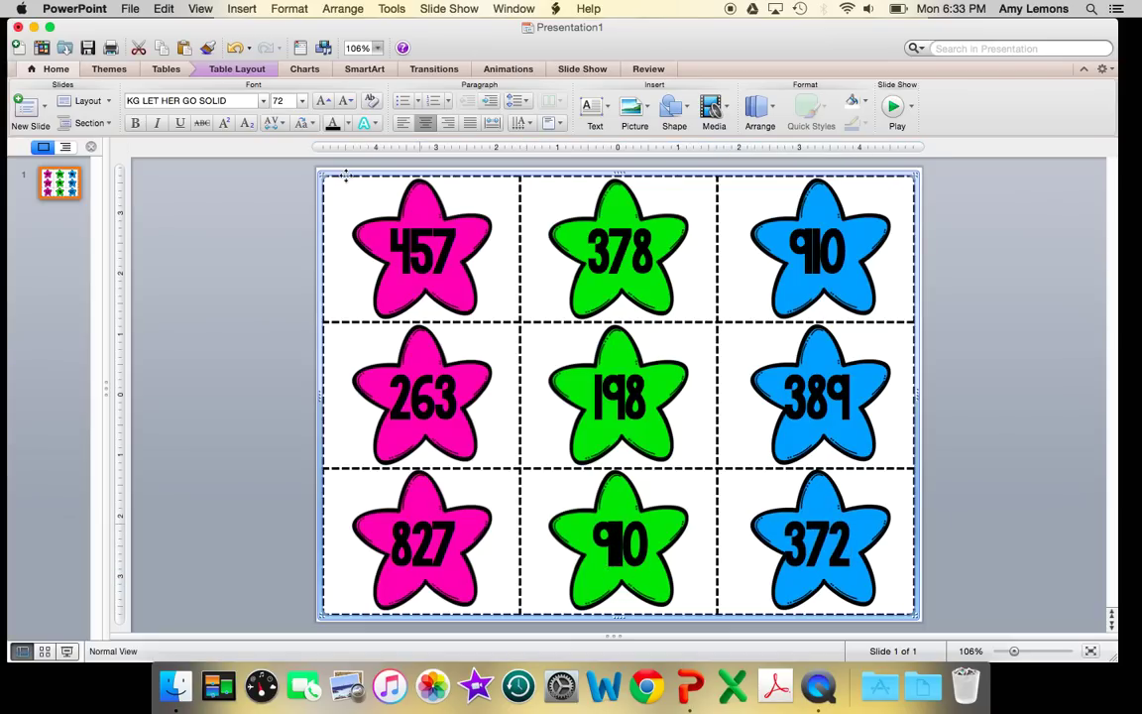
left_click(274, 122)
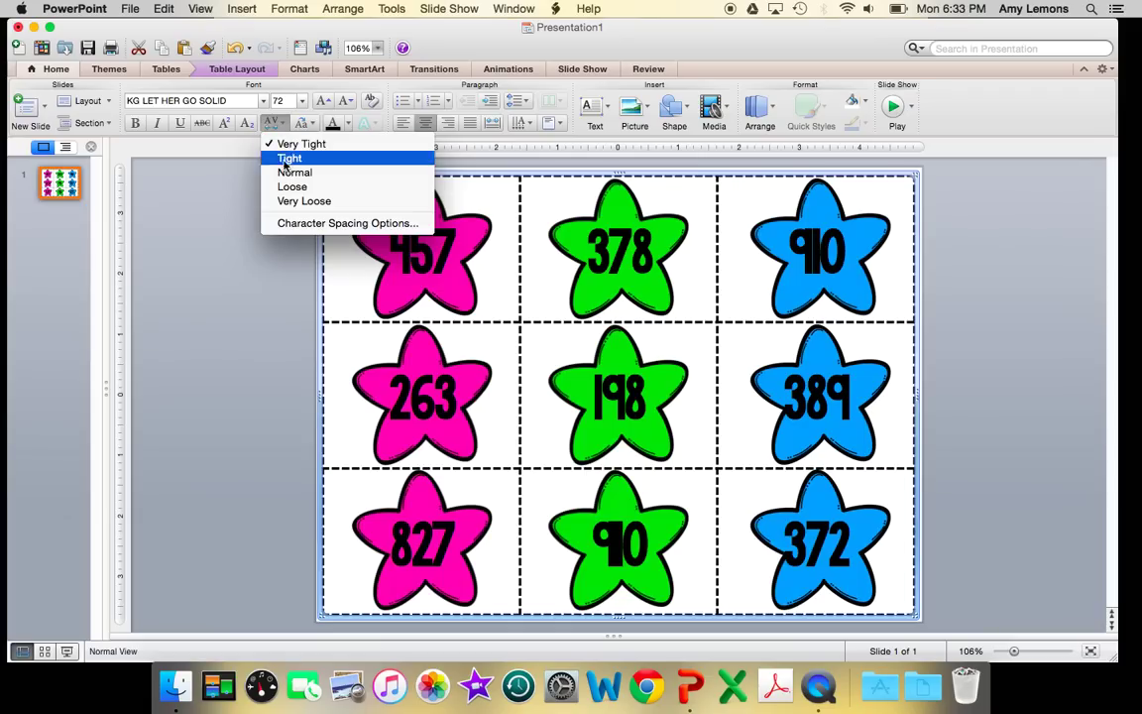
left_click(286, 159)
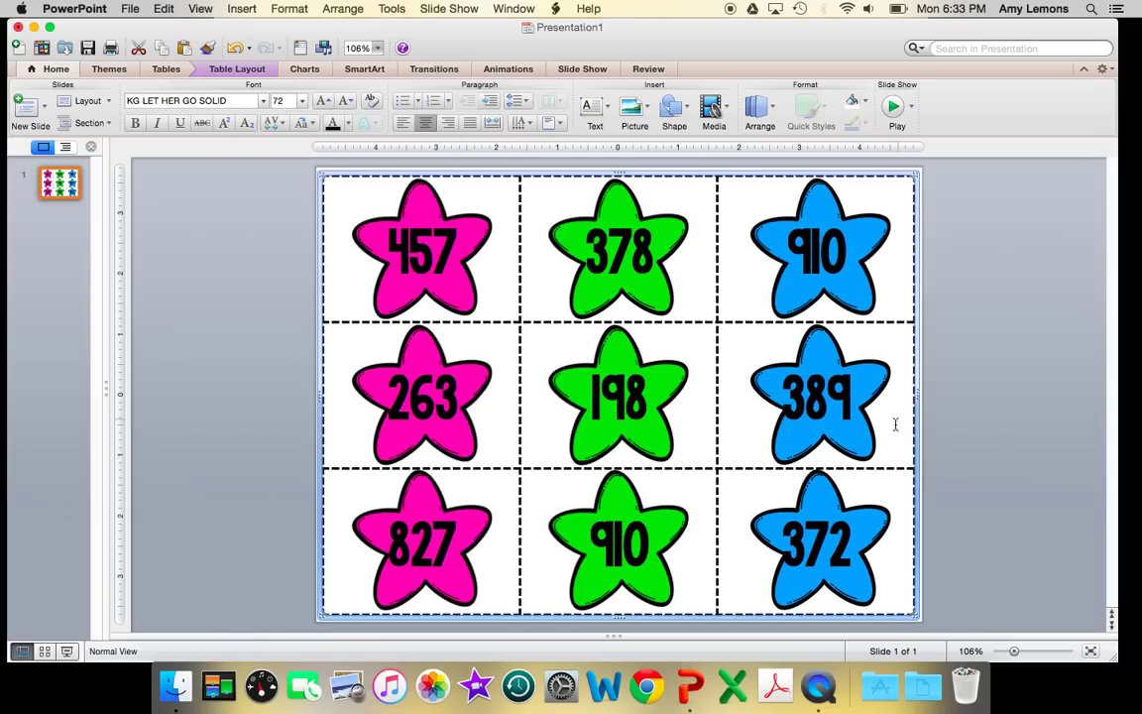
Nudge the blue stars in the second and third rows slightly left to center them behind their numbers.
left_click_drag(970, 487, 696, 310)
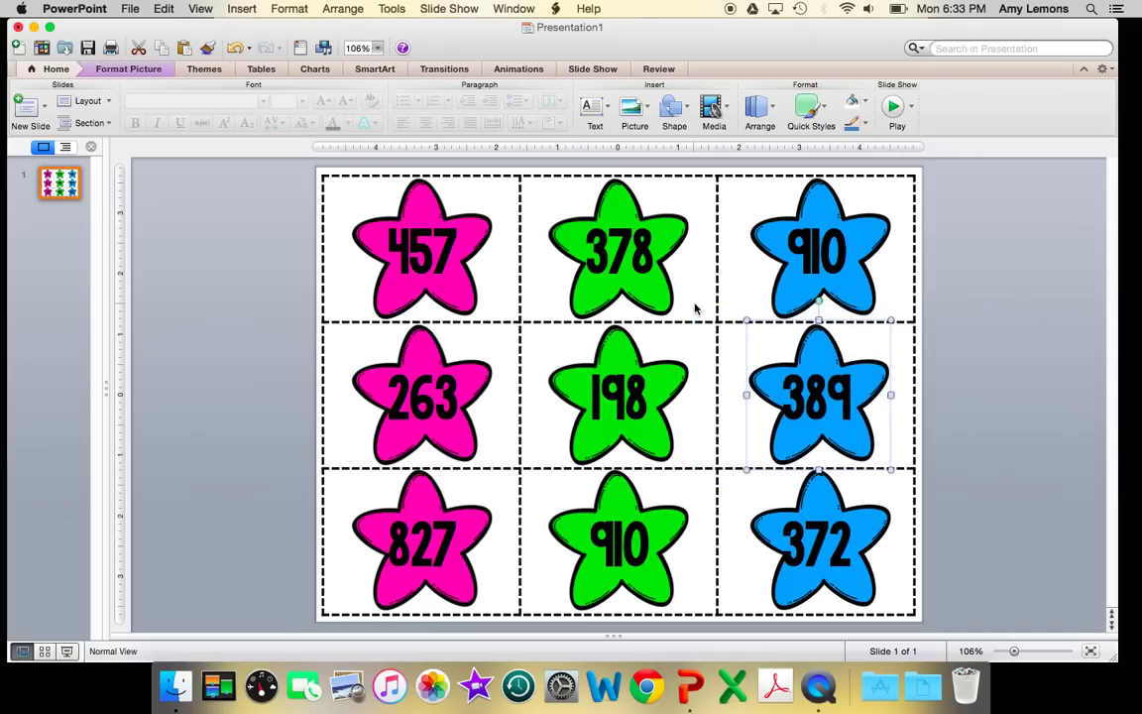
key("Left")
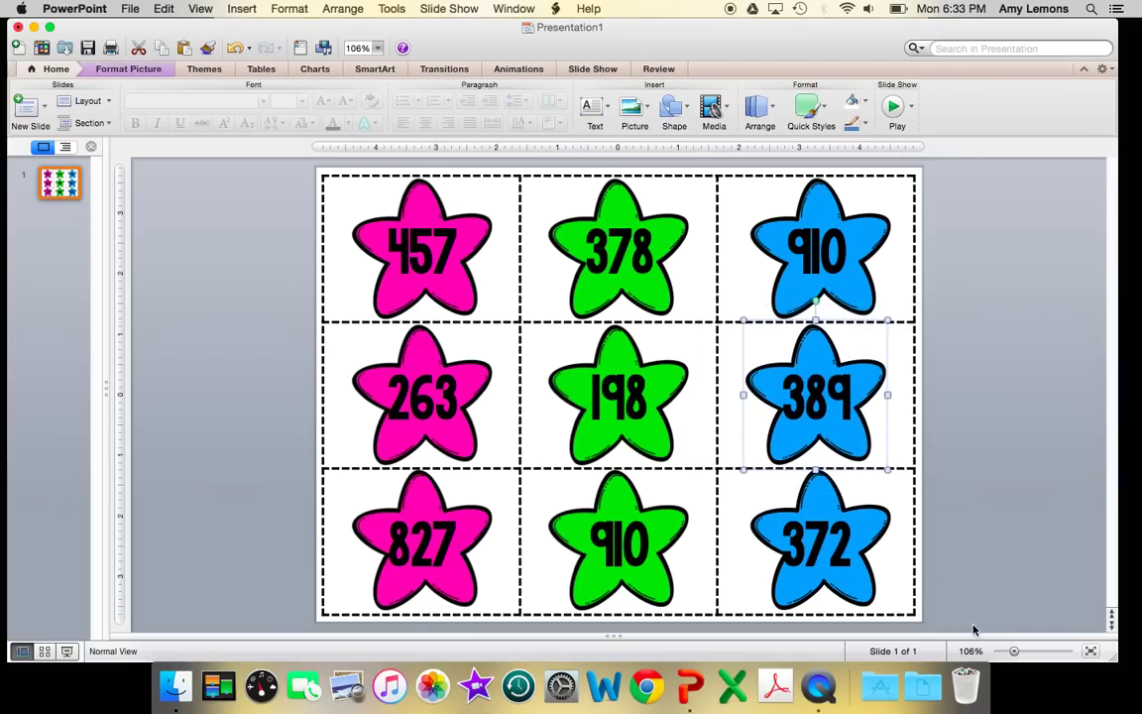
left_click_drag(967, 626, 713, 443)
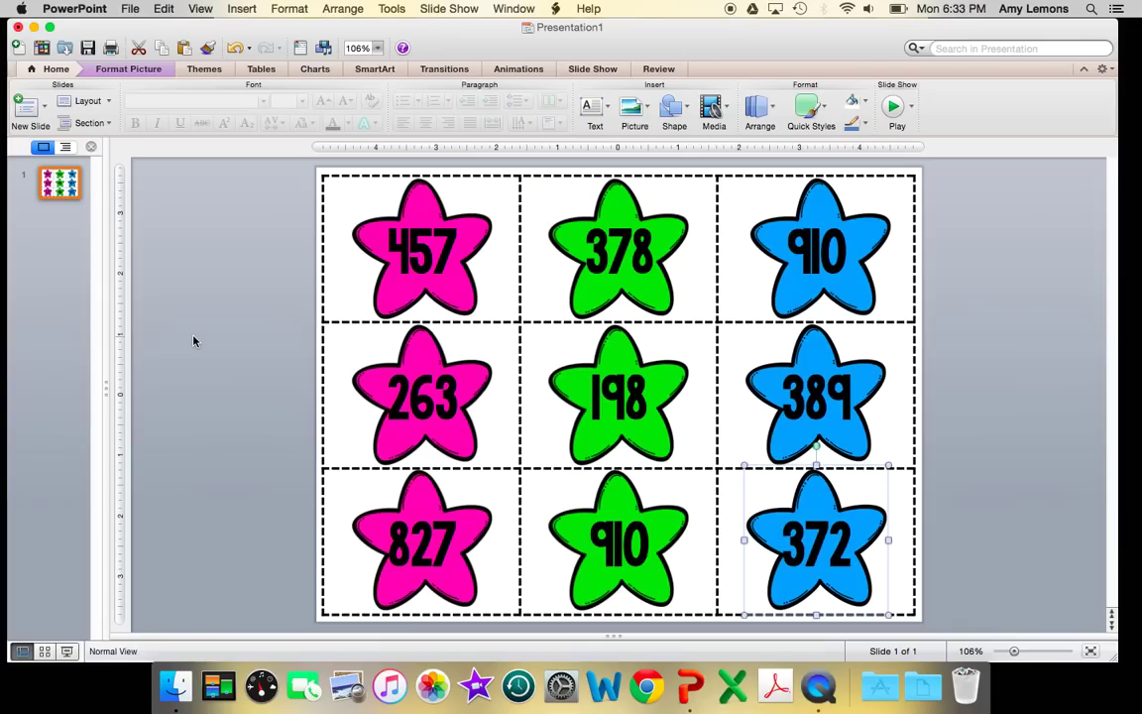
Duplicate the finished star card slide as a second slide.
left_click(63, 197)
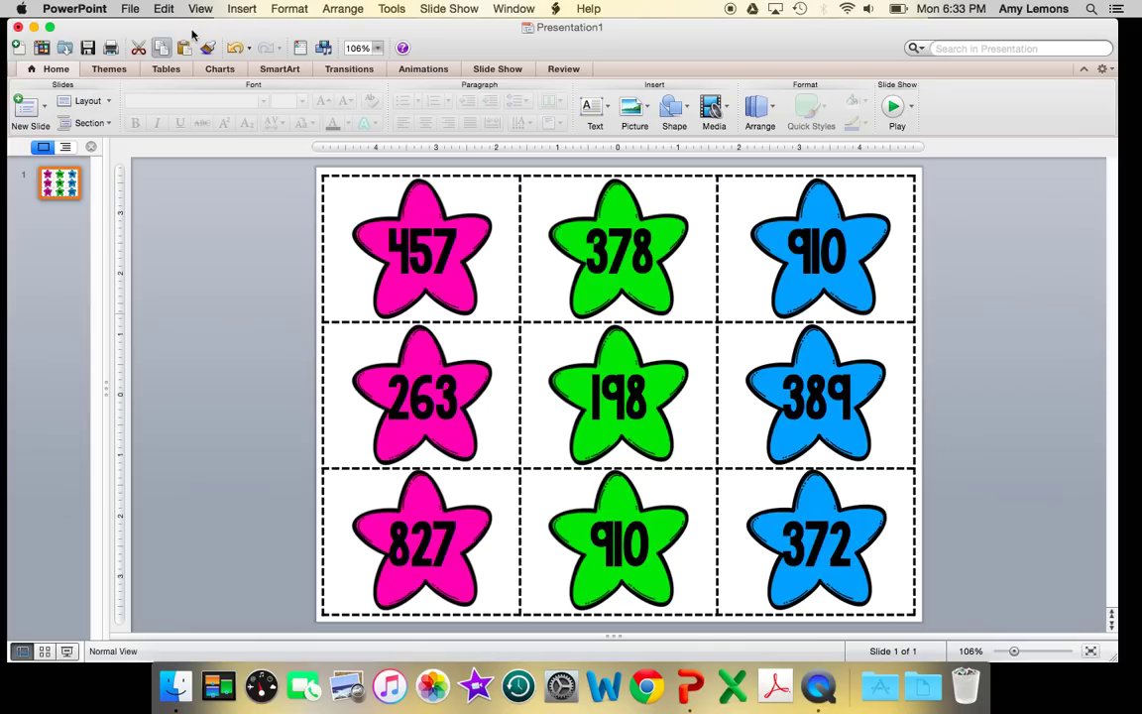
left_click(161, 47)
left_click(184, 49)
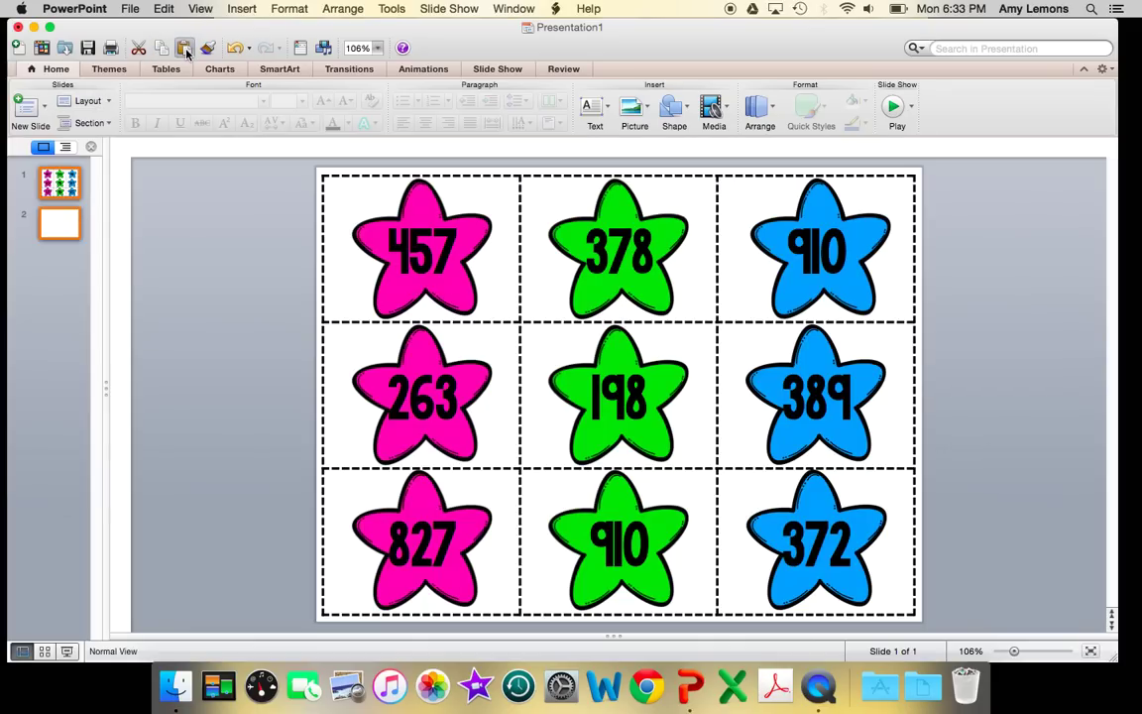
Replace the first-row numbers on the second slide with 198, 489 and 201.
double_click(415, 240)
type("198")
key("Tab")
type("4")
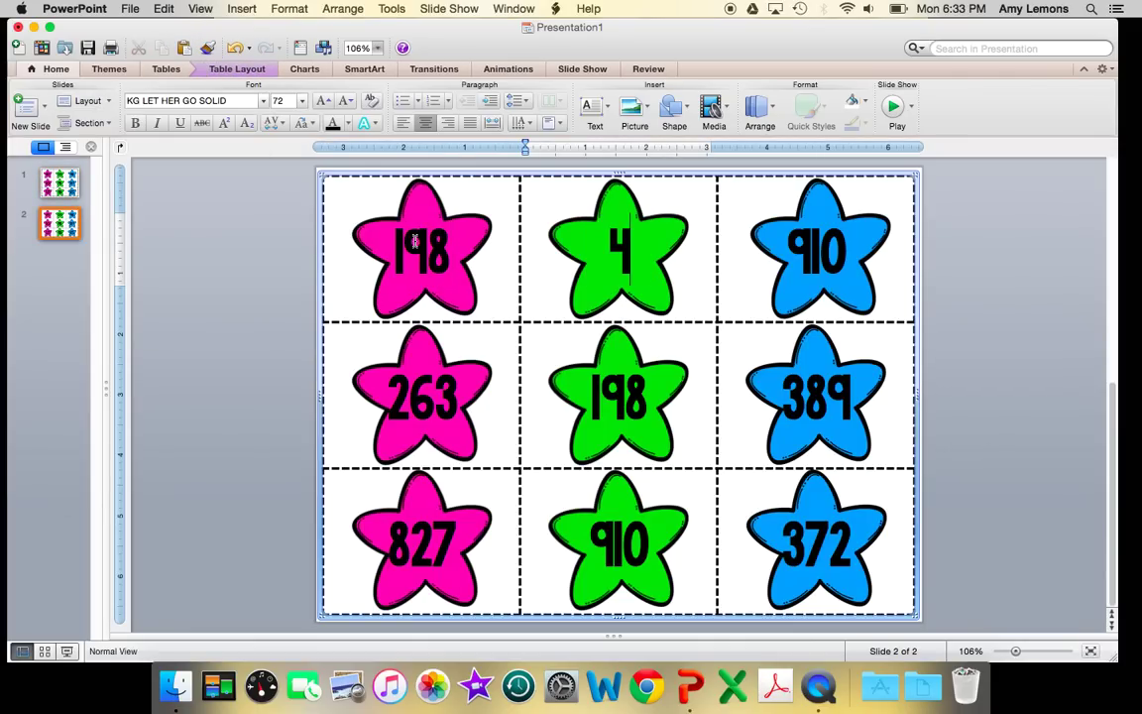
type("89")
key("Tab")
type("102")
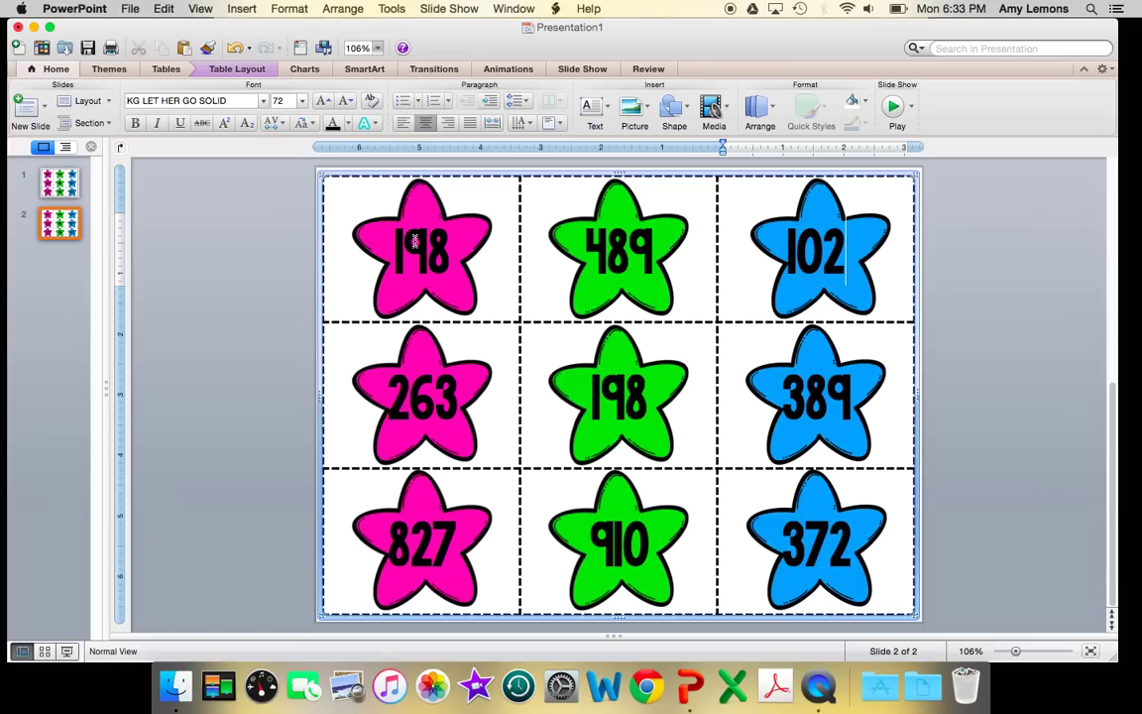
key("BackSpace")
key("BackSpace")
key("BackSpace")
type("20")
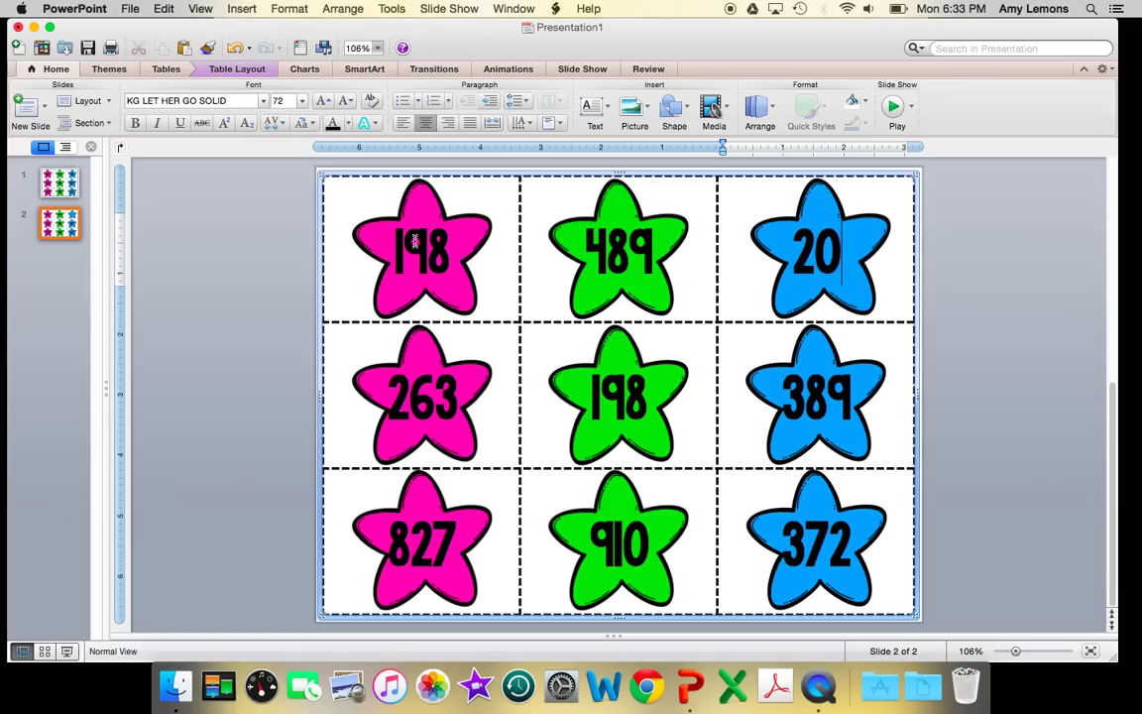
type("1")
Replace the second-row numbers on the second slide with 182, 192 and 819.
key("Tab")
type("1827")
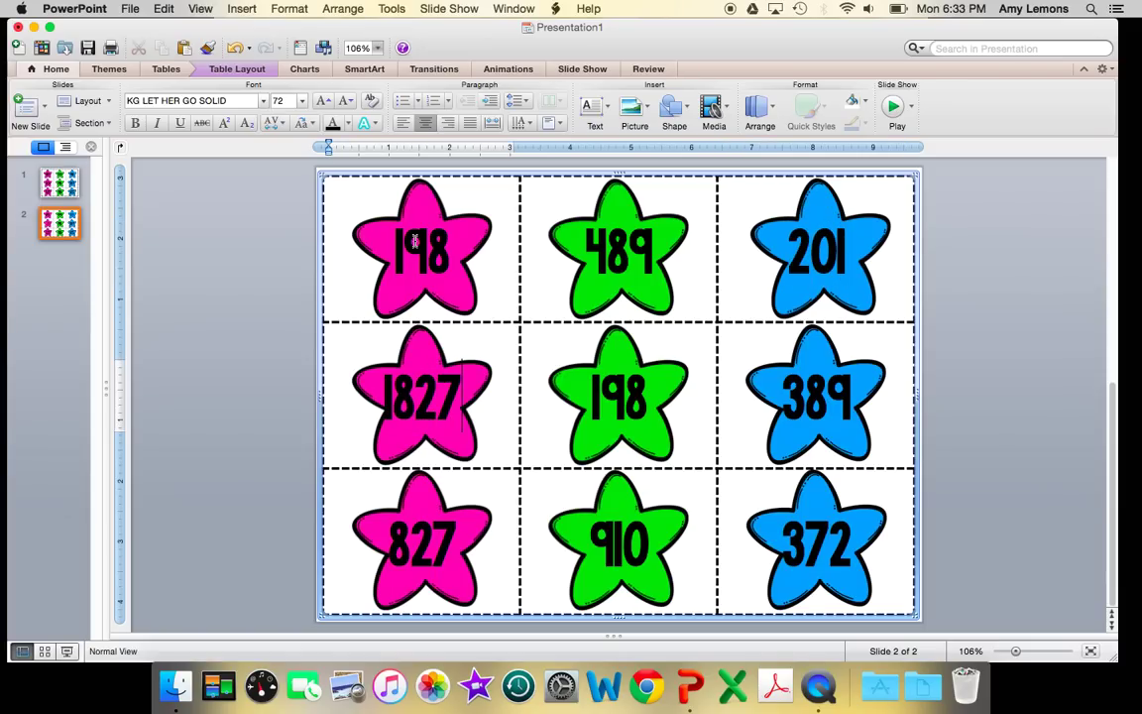
key("BackSpace")
key("Tab")
type("1928")
key("BackSpace")
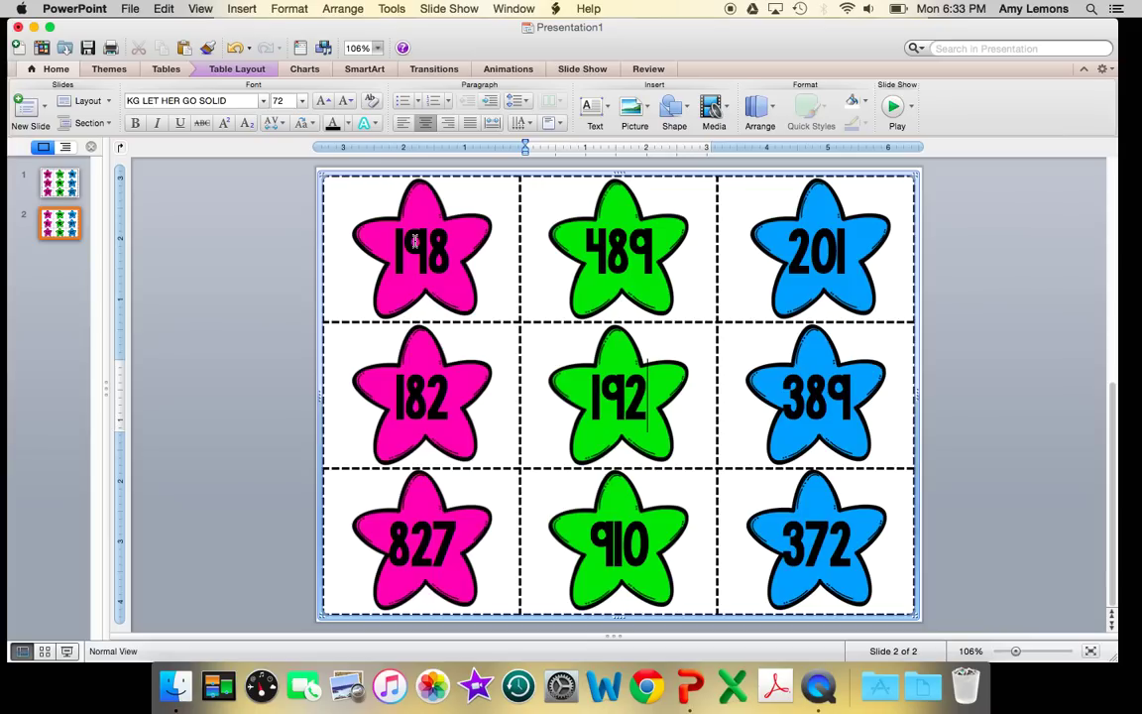
key("Tab")
type("09")
key("BackSpace")
key("BackSpace")
type("8")
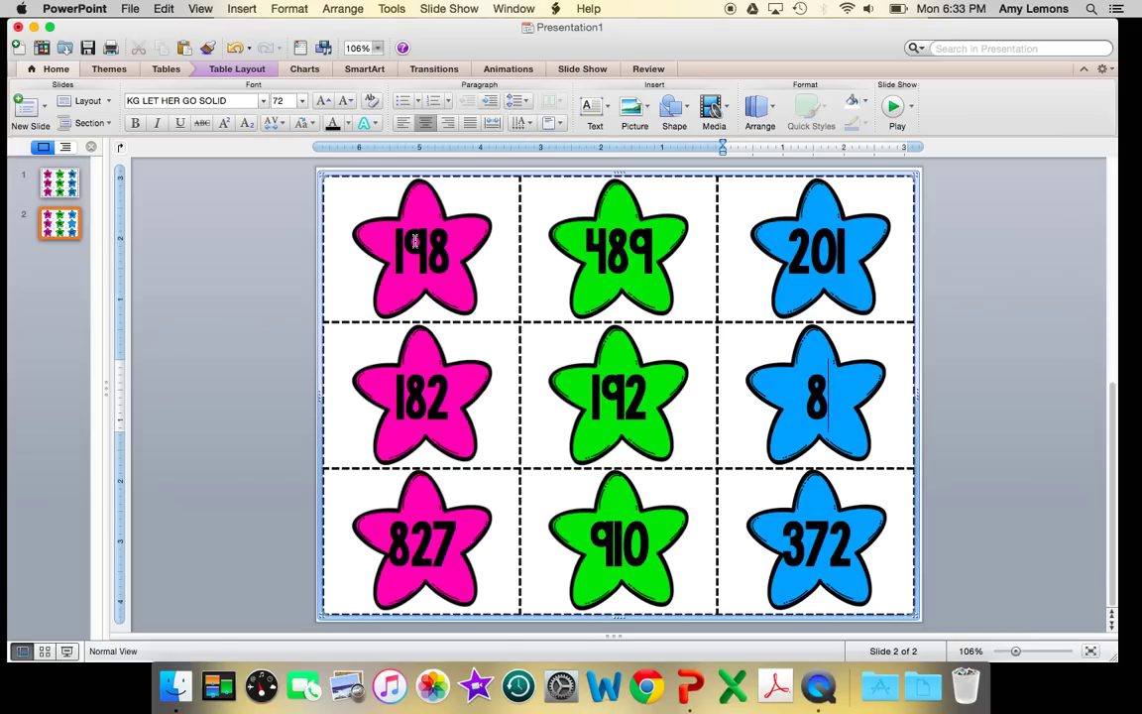
type("19")
Replace the third-row numbers on the second slide with 746, 920 and 148.
key("Tab")
type("746")
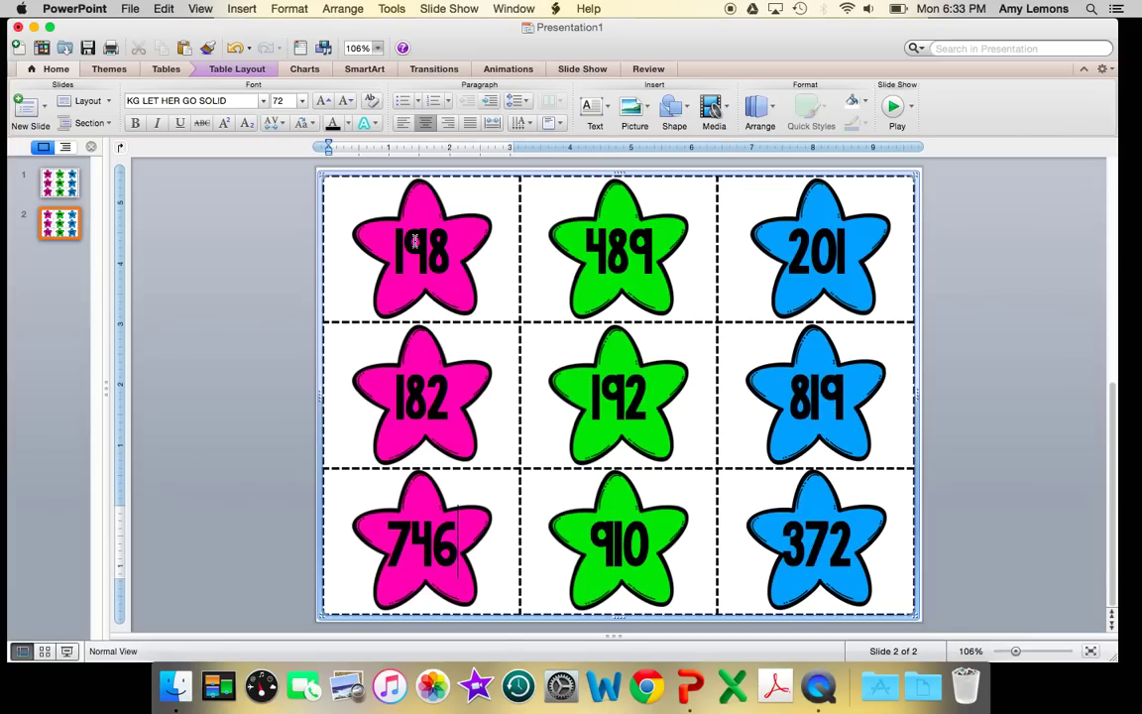
key("Tab")
type("920")
key("Tab")
type("148")
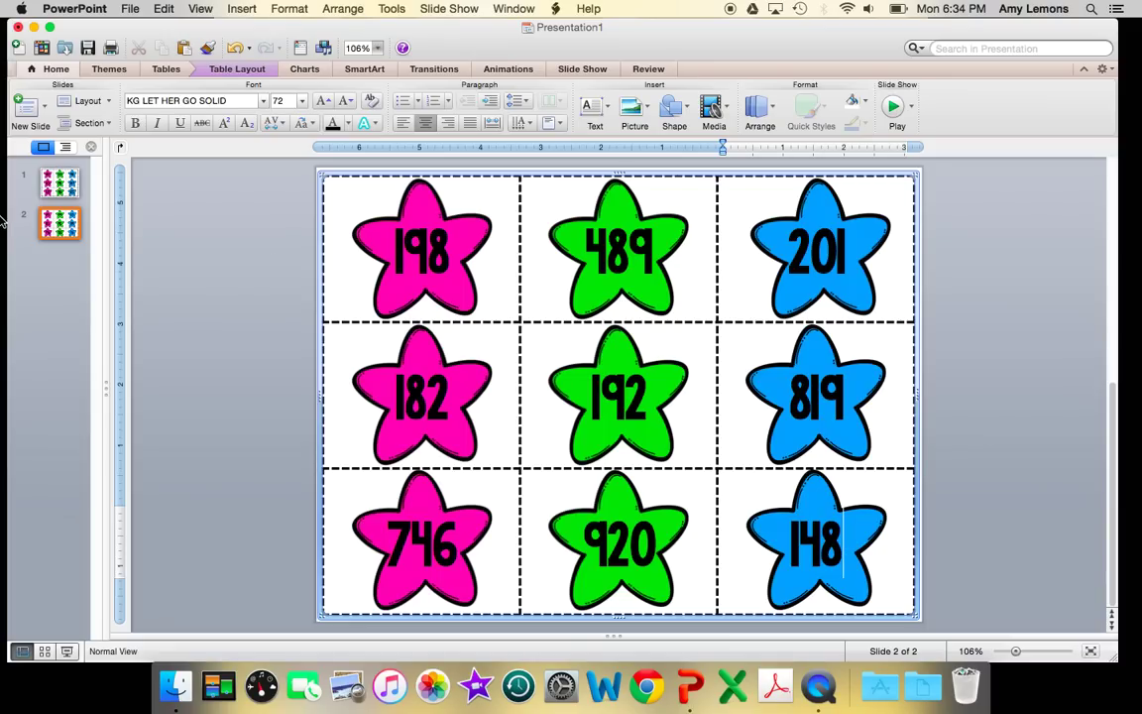
Insert a WordArt letter A on the first slide and fill its text with black.
left_click(67, 194)
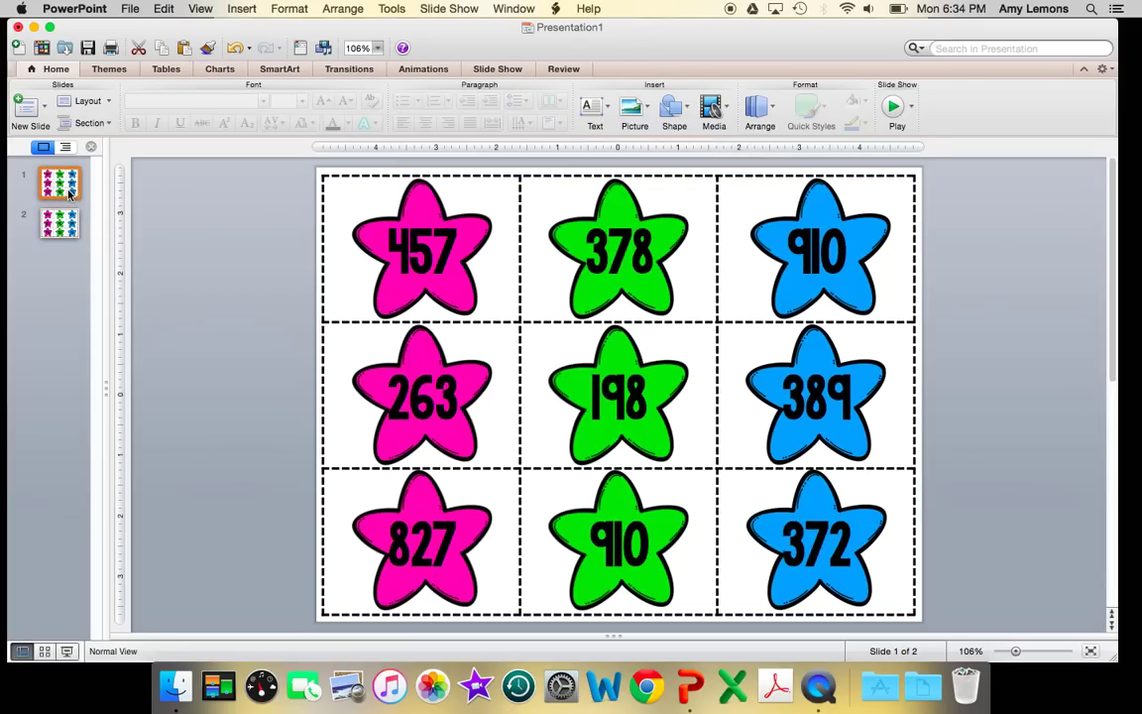
left_click(592, 107)
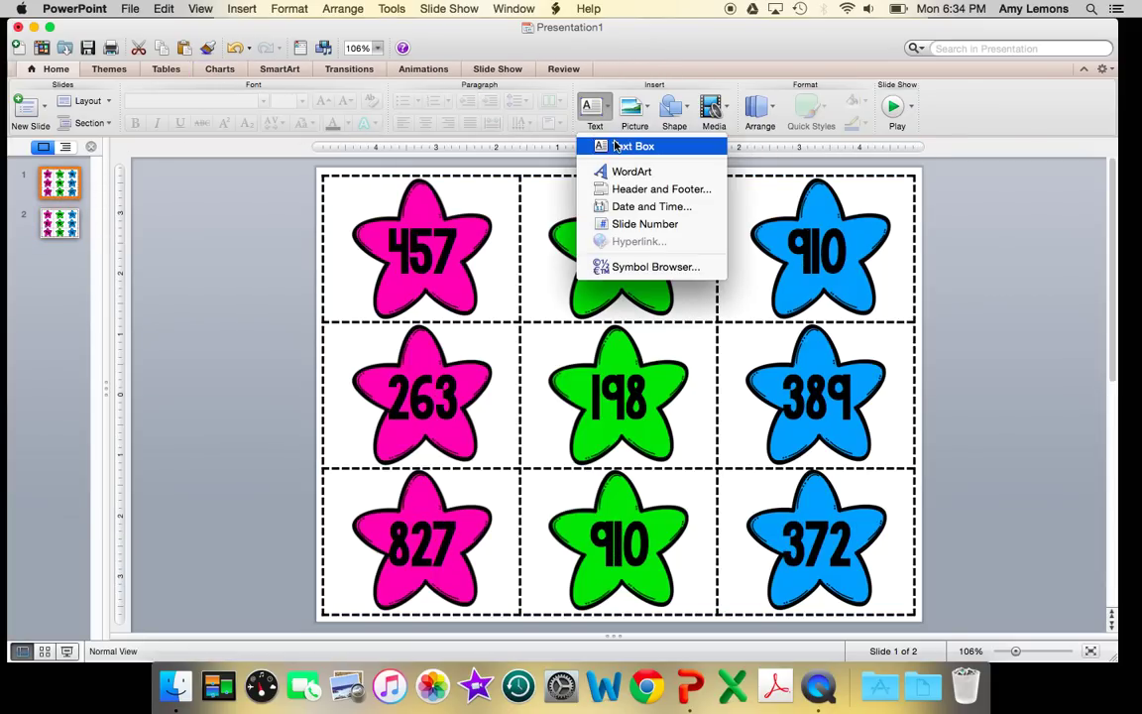
left_click(617, 172)
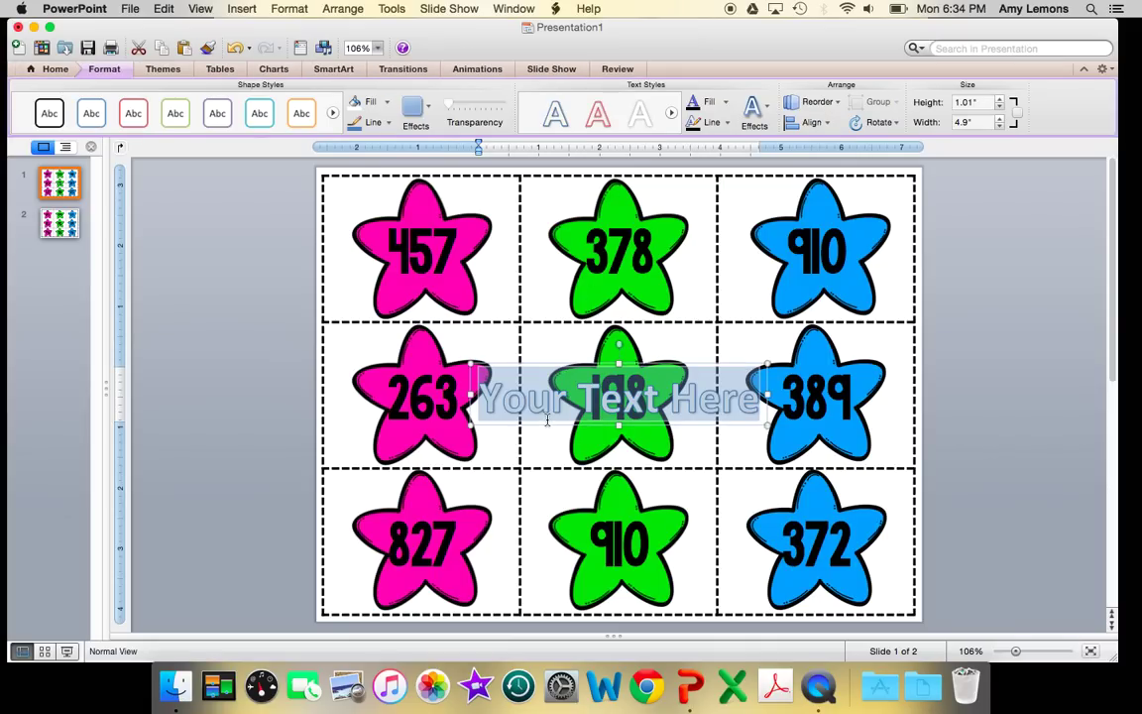
type("A")
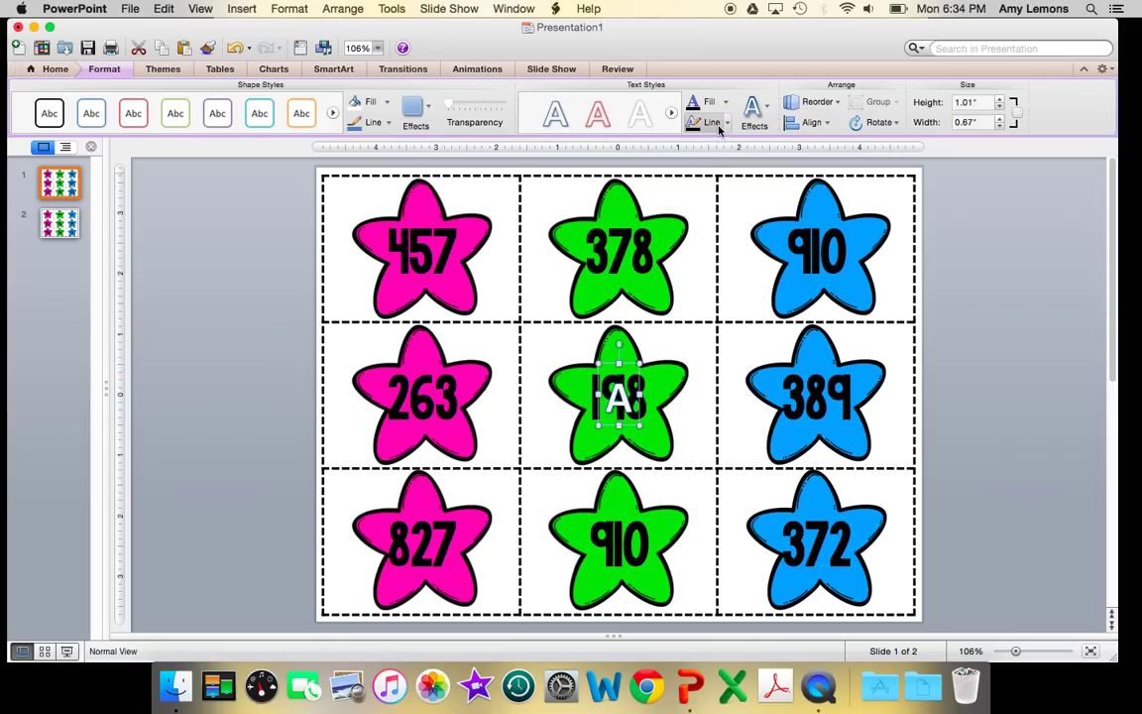
left_click(694, 104)
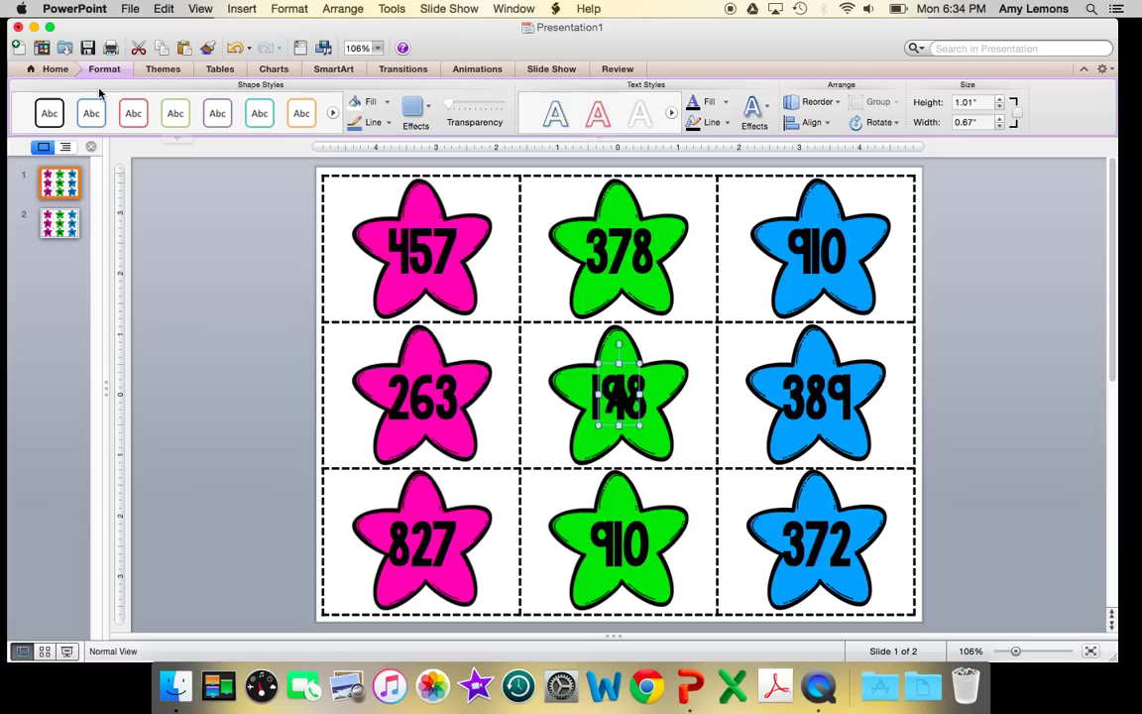
Set the font of the WordArt letter A to KG Geronimo Blocks.
left_click(56, 70)
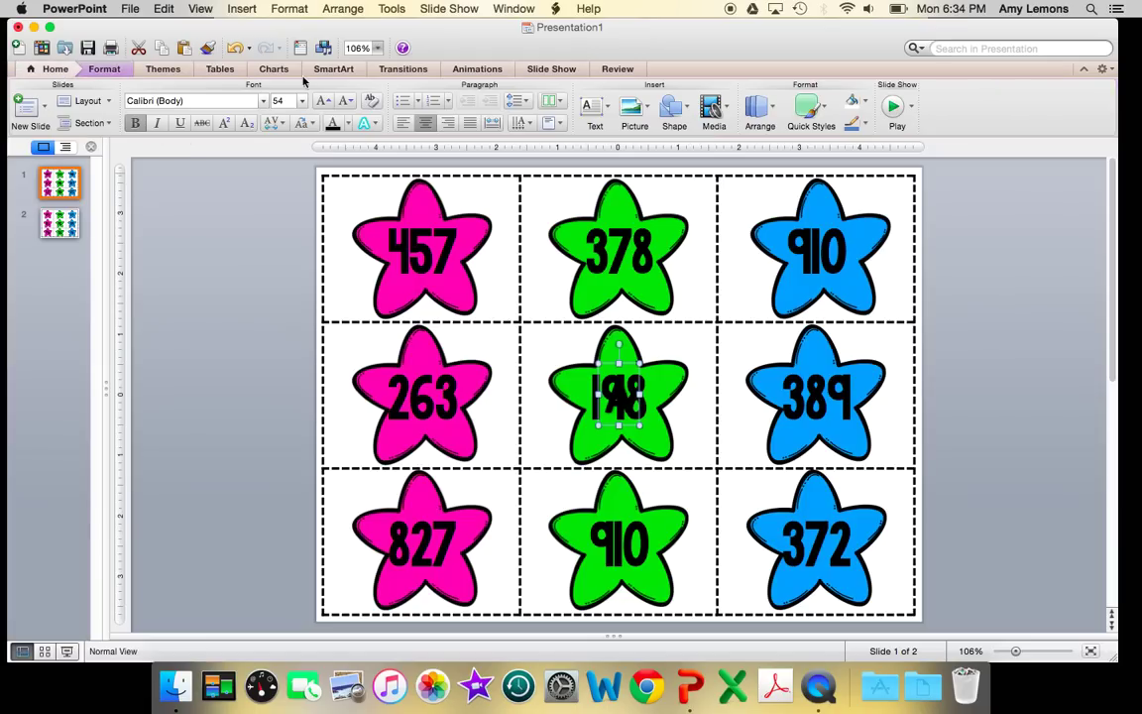
left_click(216, 102)
left_click(185, 103)
left_click(184, 105)
type("KG Geronimo Blocks")
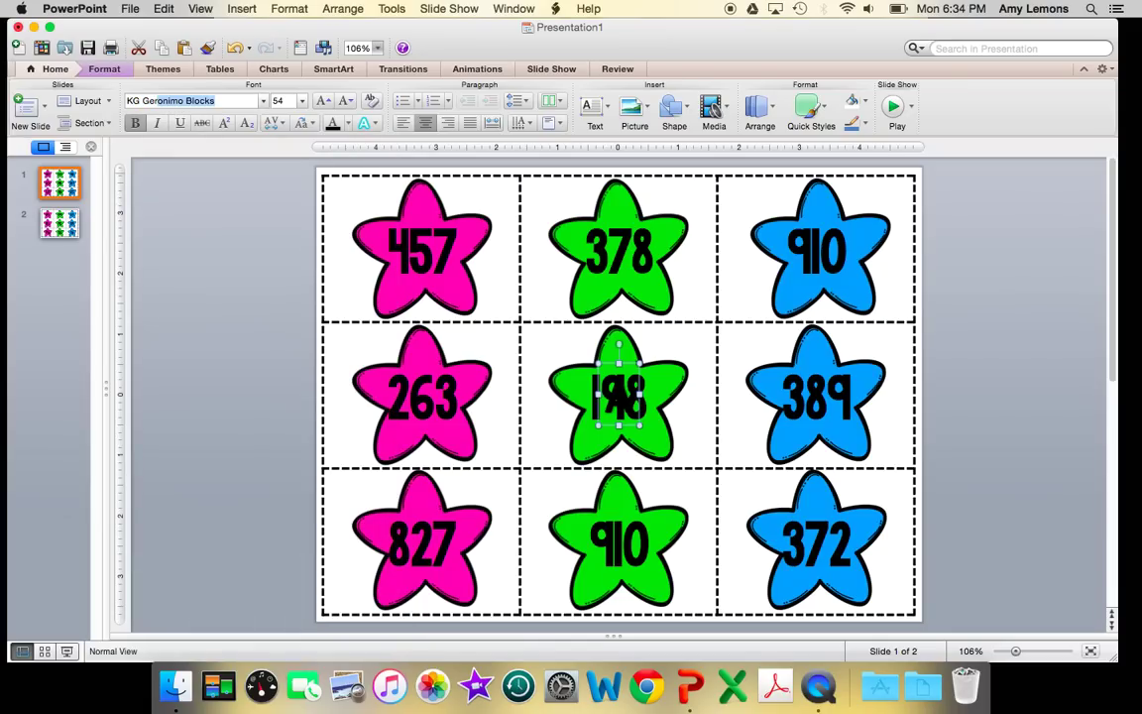
key("Return")
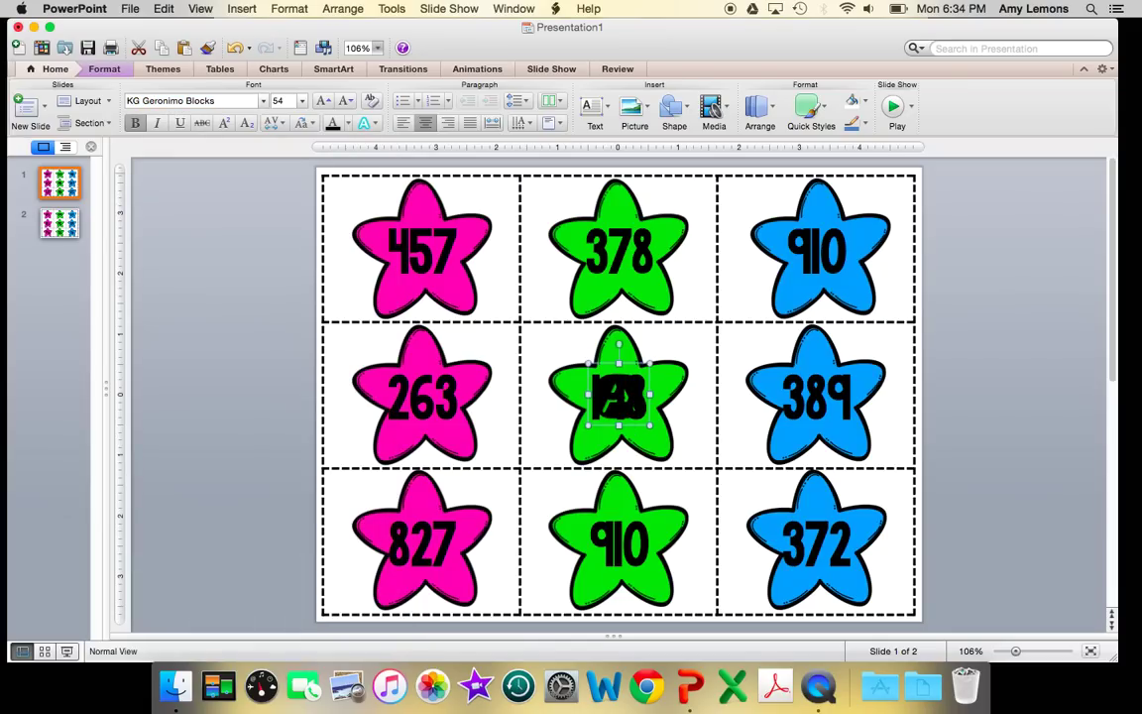
Move the A label into the lower-left corner of the 457 card.
left_click_drag(647, 381, 388, 279)
left_click_drag(382, 278, 382, 279)
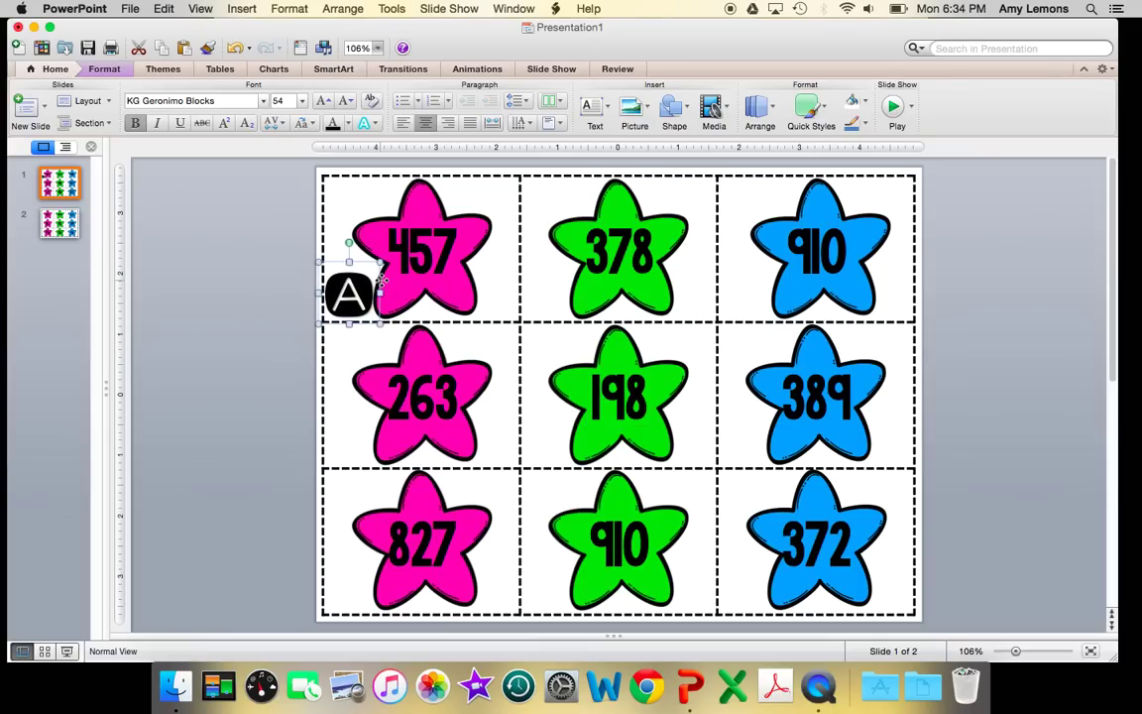
key("Down")
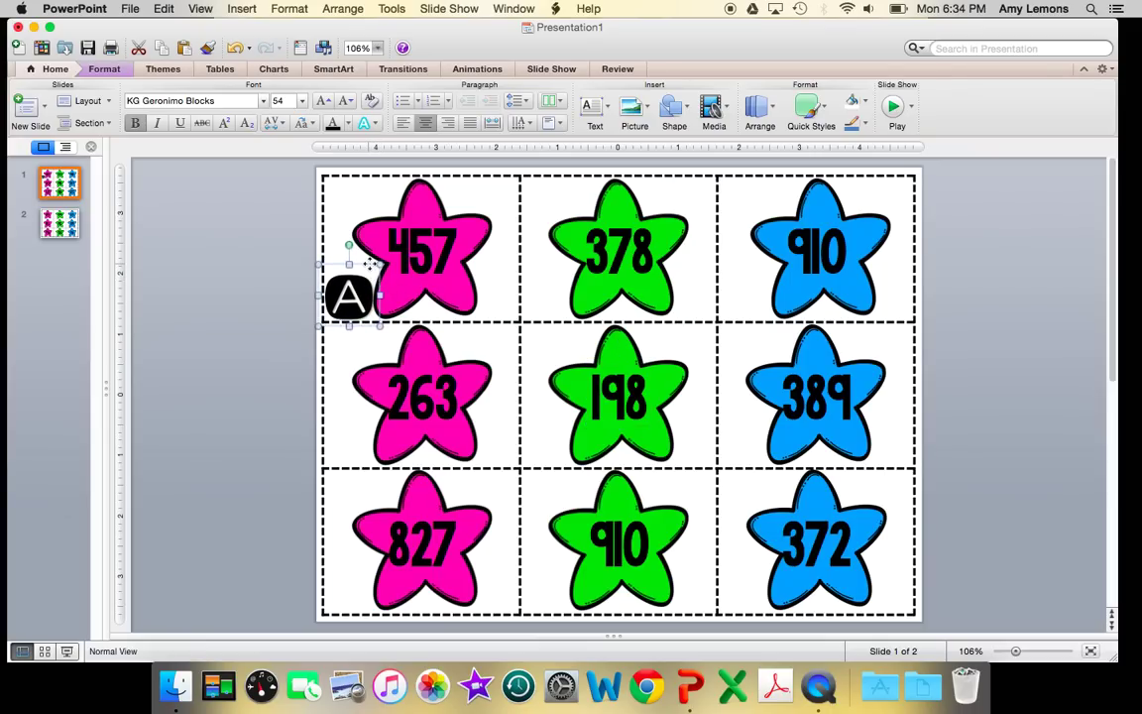
Copy the A label into the lower-left corners of the 263 and 827 cards.
key("super+c")
key("super+v")
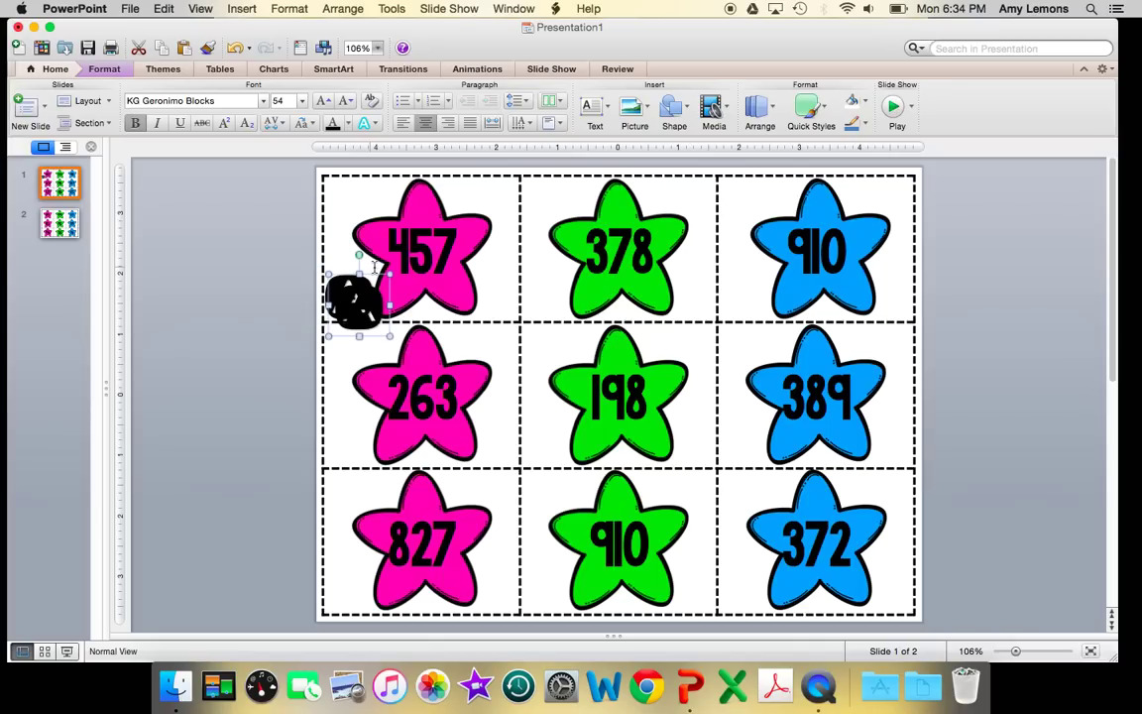
left_click_drag(367, 273, 364, 410)
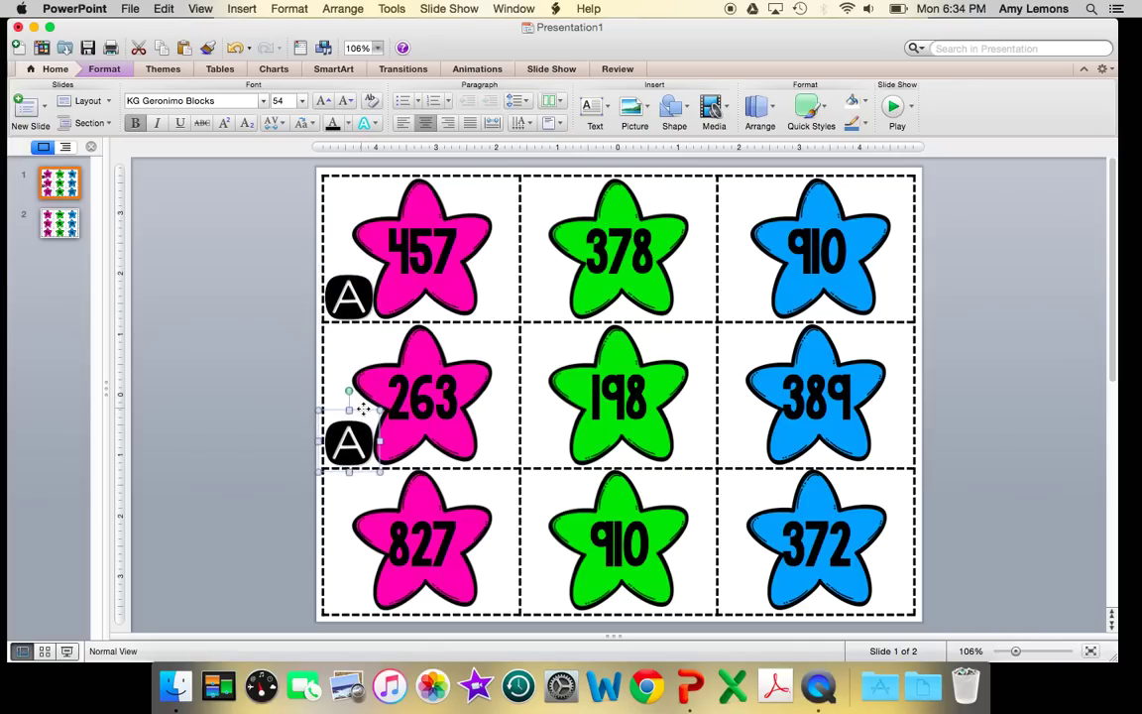
key("super+c")
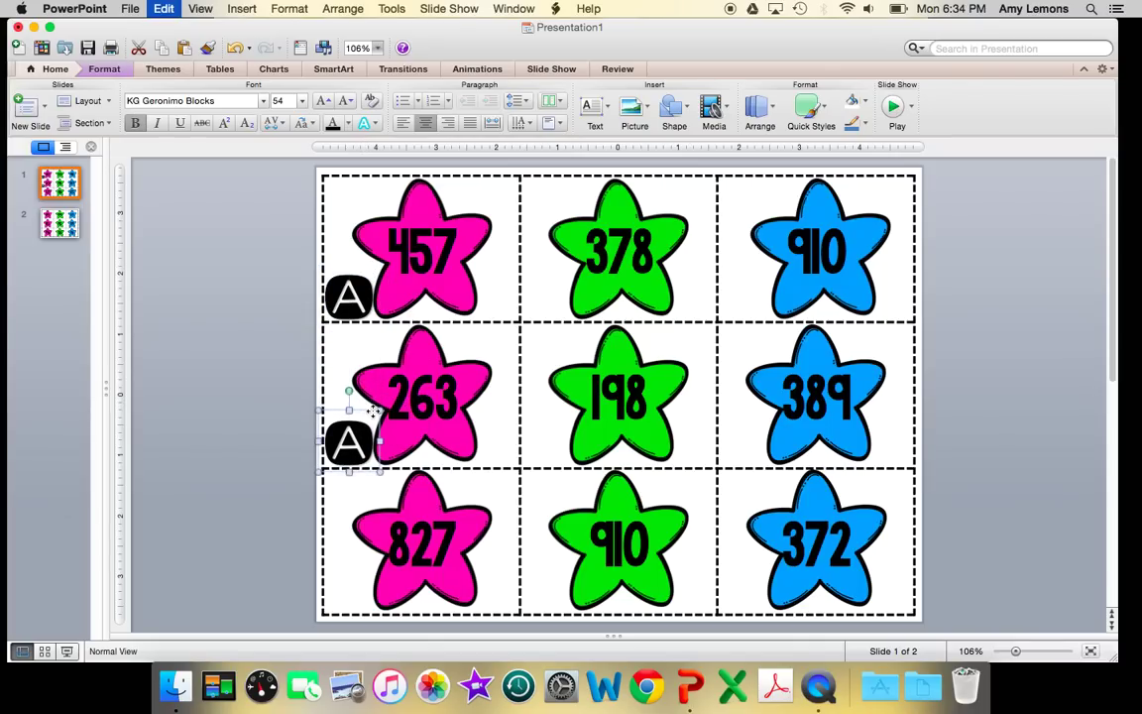
key("super+v")
left_click_drag(357, 441, 357, 571)
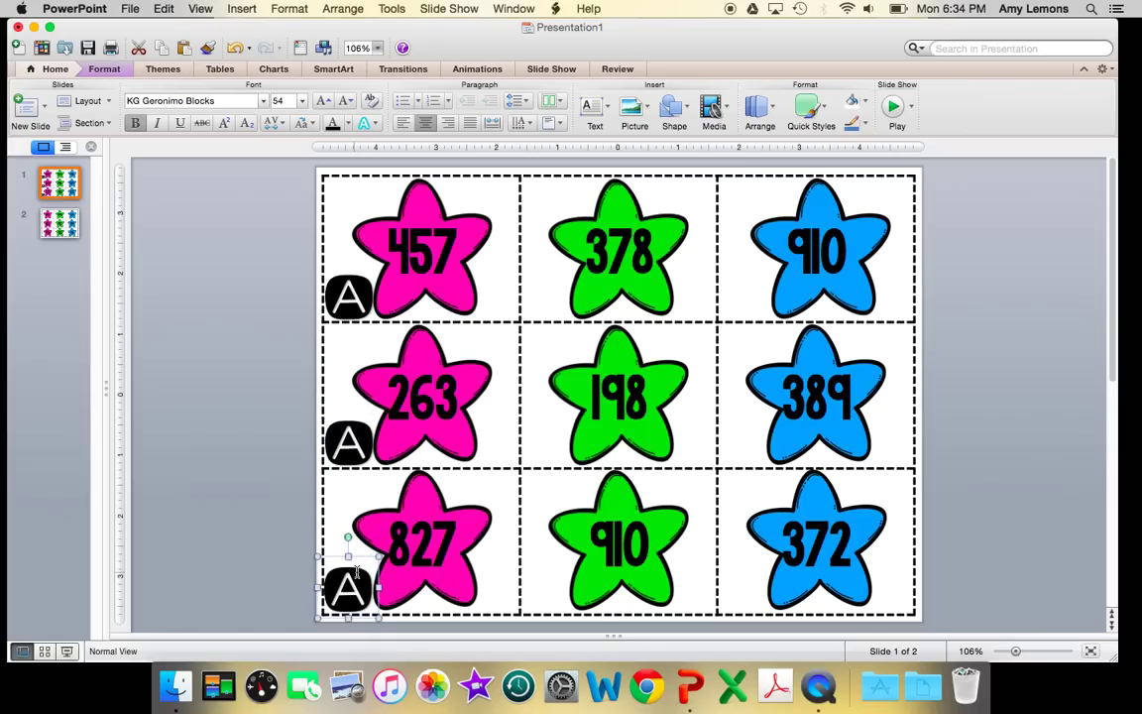
Change the label on the 263 card to B and the one on the 827 card to C.
double_click(348, 442)
type("B")
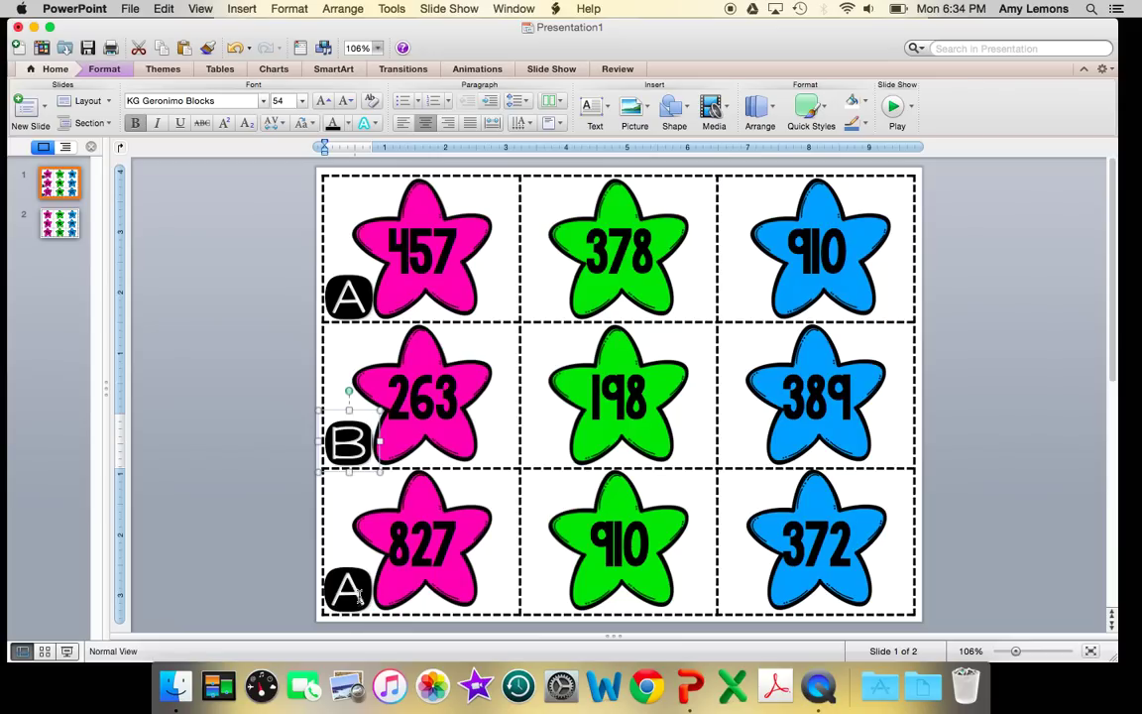
double_click(357, 593)
type("C")
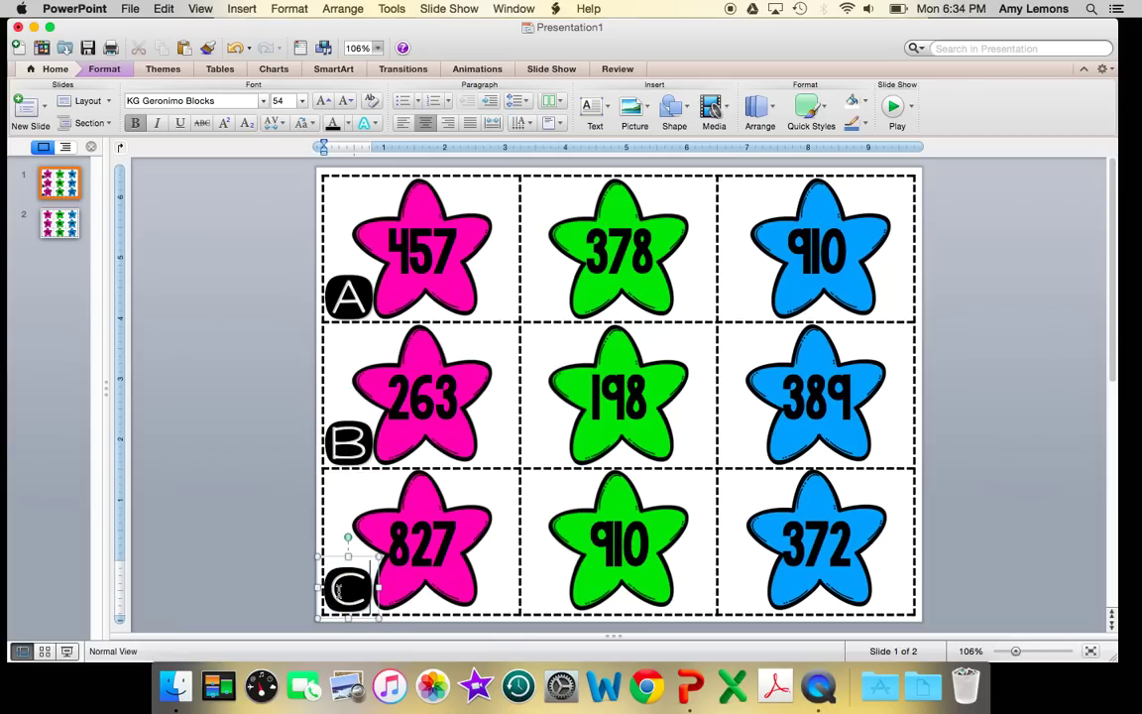
Duplicate the A, B and C labels together into the lower-left corners of the green star cards.
left_click(276, 242)
left_click_drag(276, 237, 389, 630)
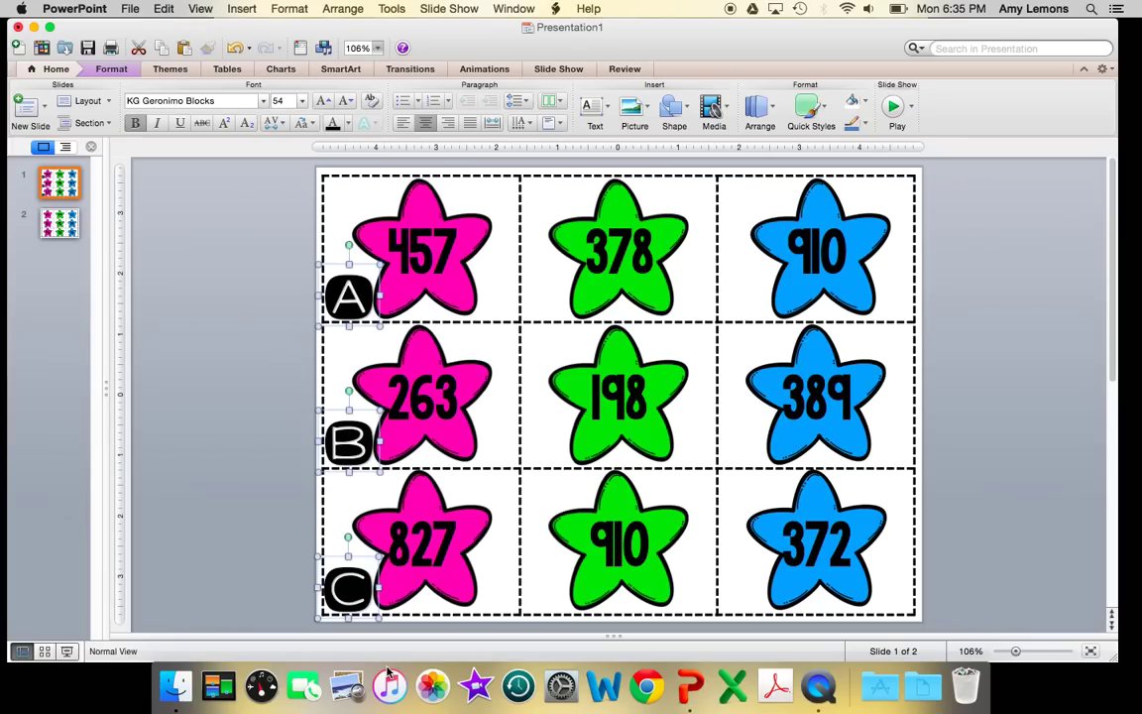
left_click_drag(339, 278, 575, 285)
Change the labels on the green 378, 198 and 910 star cards to D, E and F.
left_click(560, 293)
double_click(560, 293)
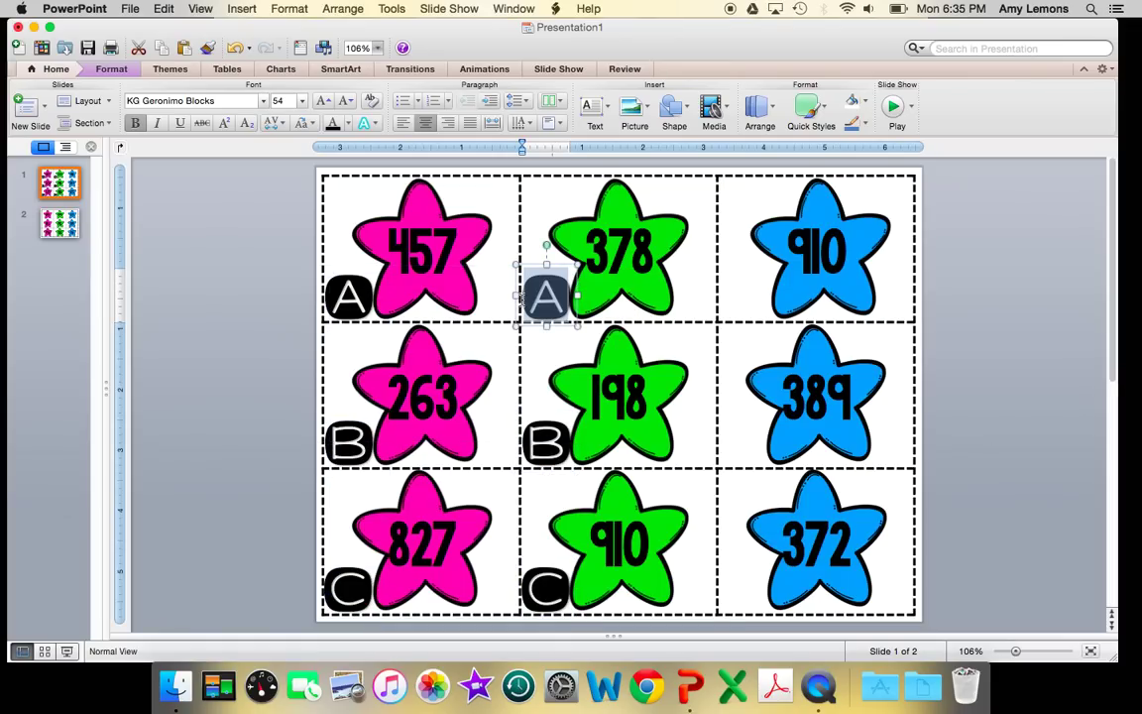
type("D")
double_click(561, 433)
type("E")
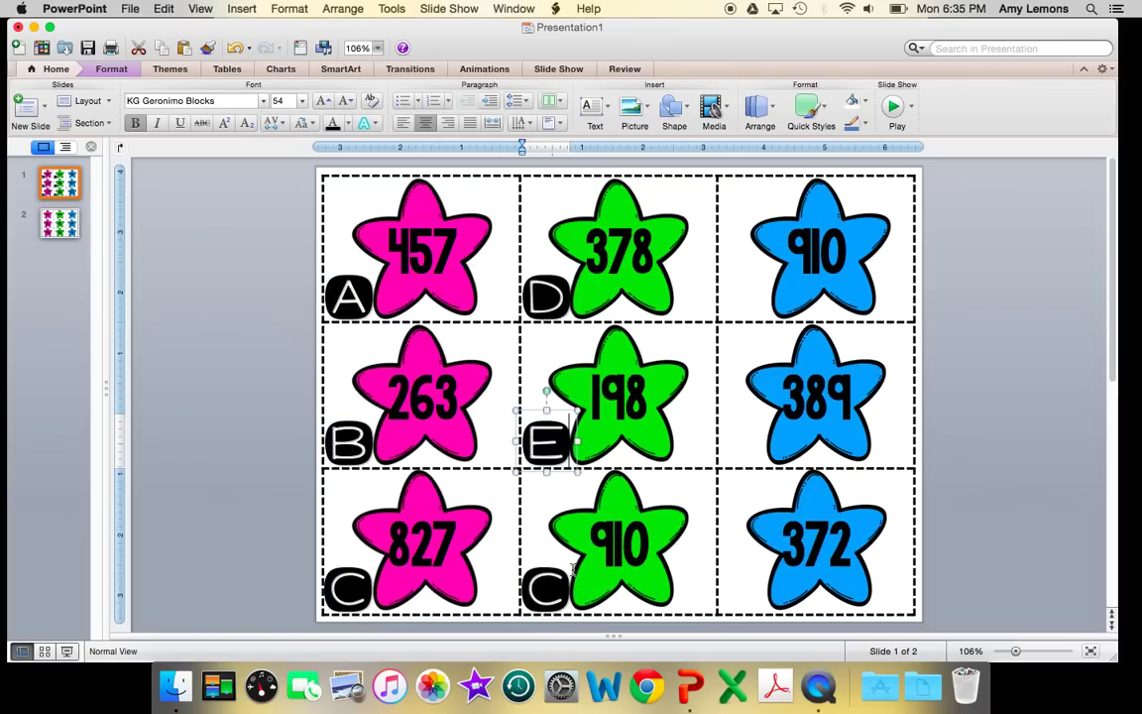
double_click(544, 589)
type("F")
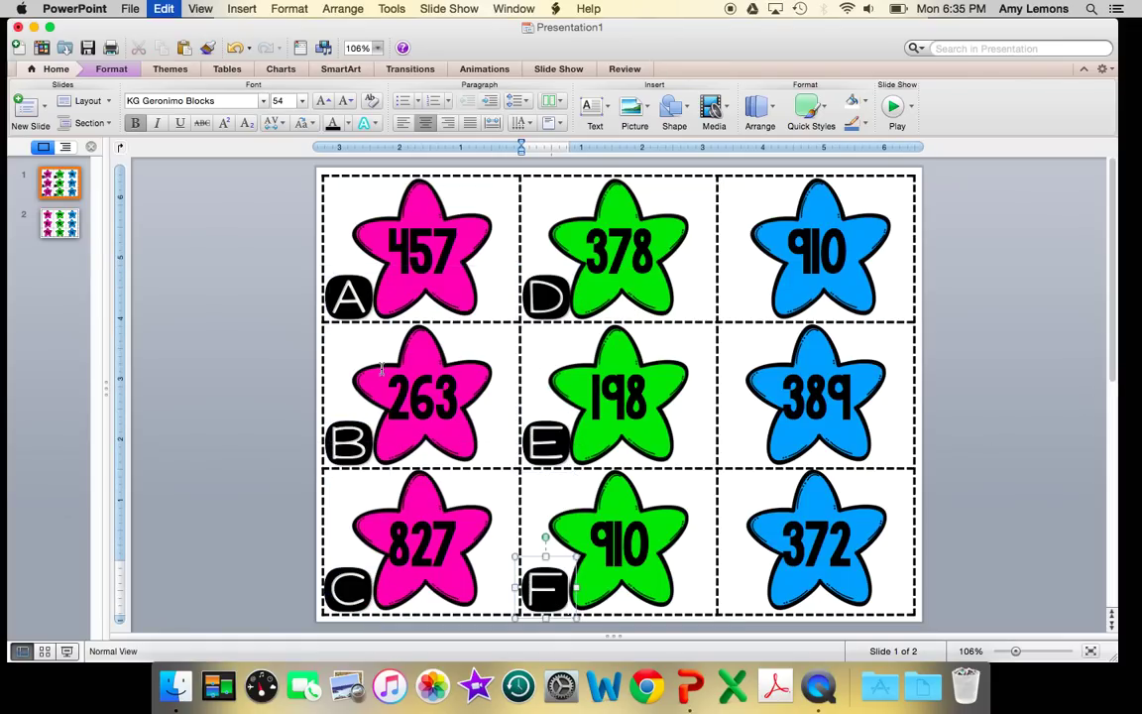
Duplicate the A, B and C labels onto the blue star cards and change the copies to G, H and I.
left_click(352, 283)
left_click_drag(353, 270, 778, 285)
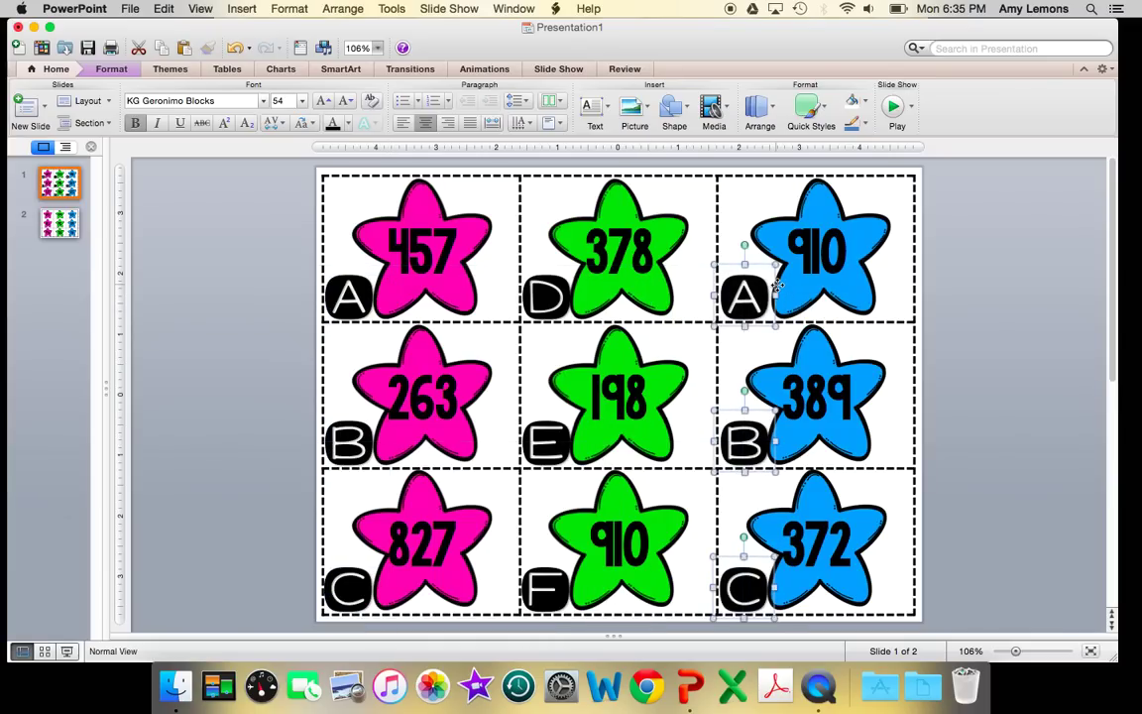
double_click(744, 295)
type("G")
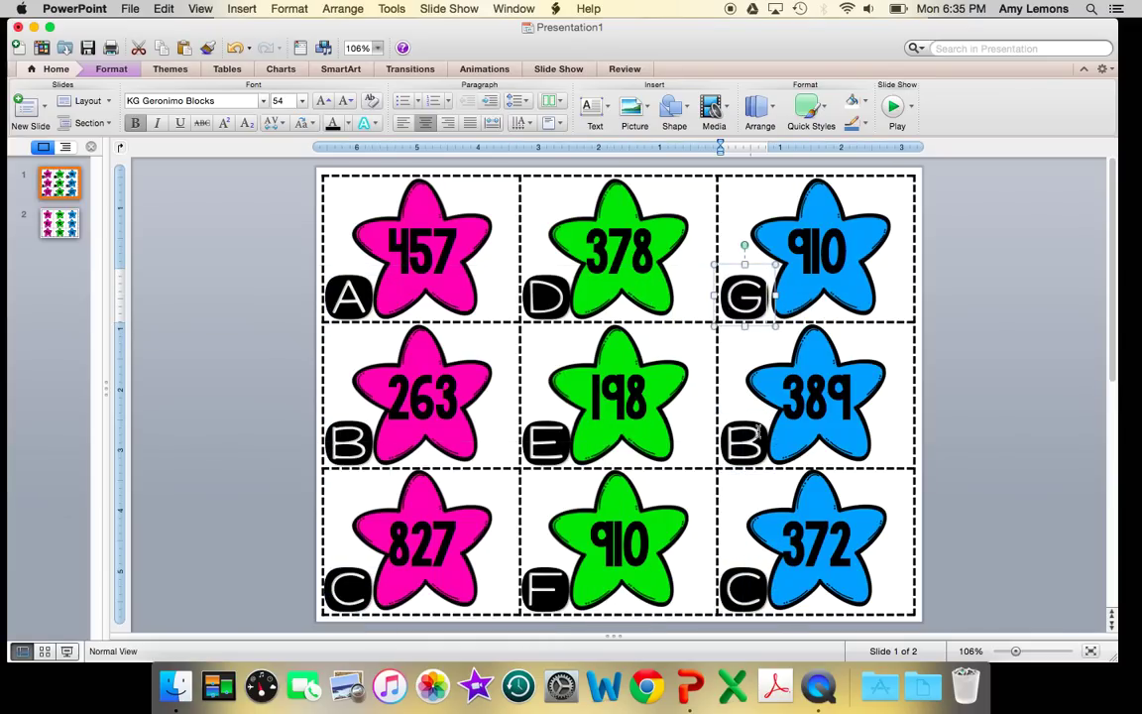
double_click(732, 445)
type("H")
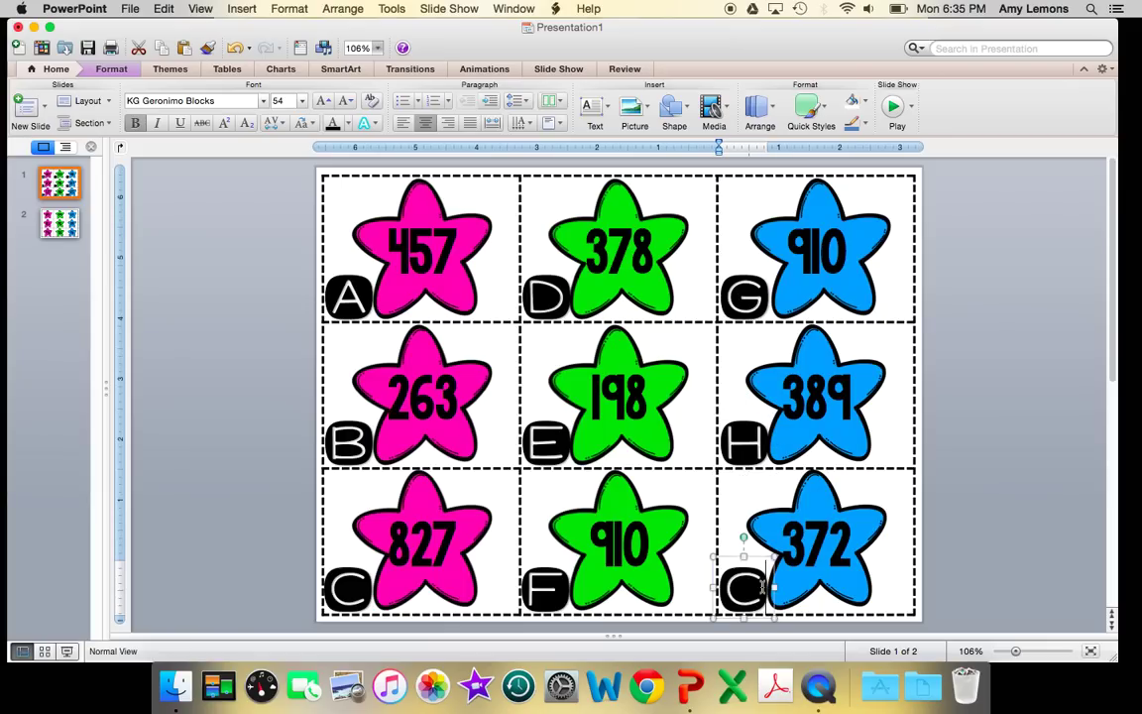
double_click(724, 588)
type("I")
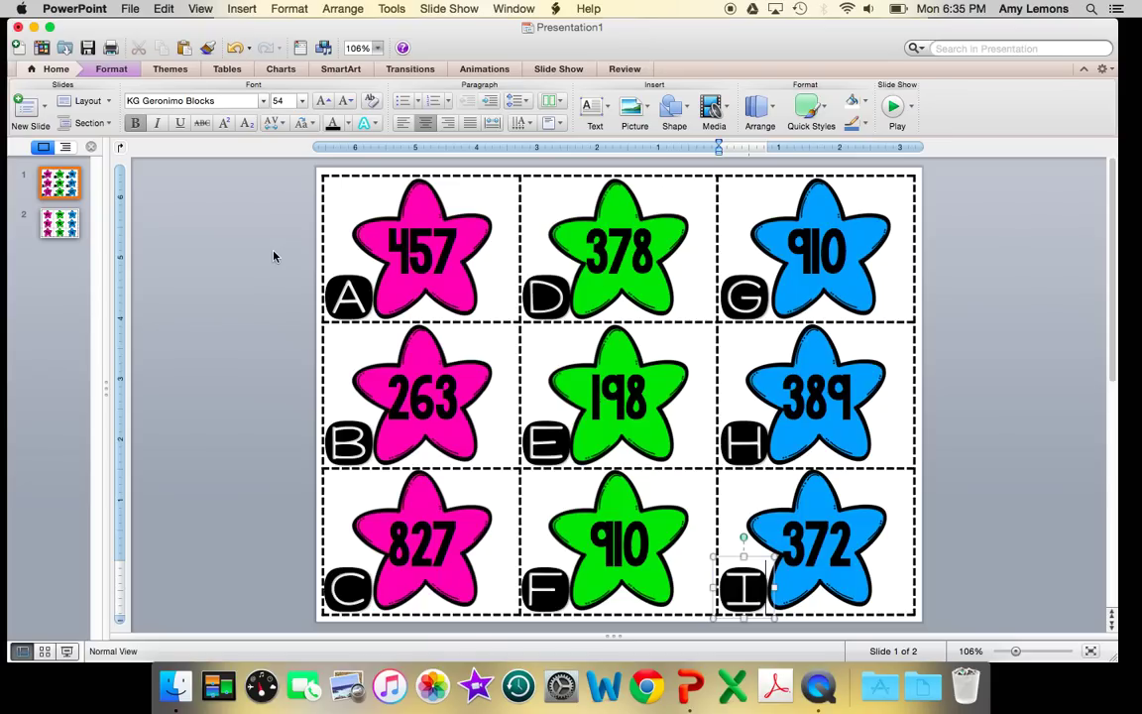
Delete the unlabeled second slide and duplicate the labeled first slide in its place.
left_click(63, 222)
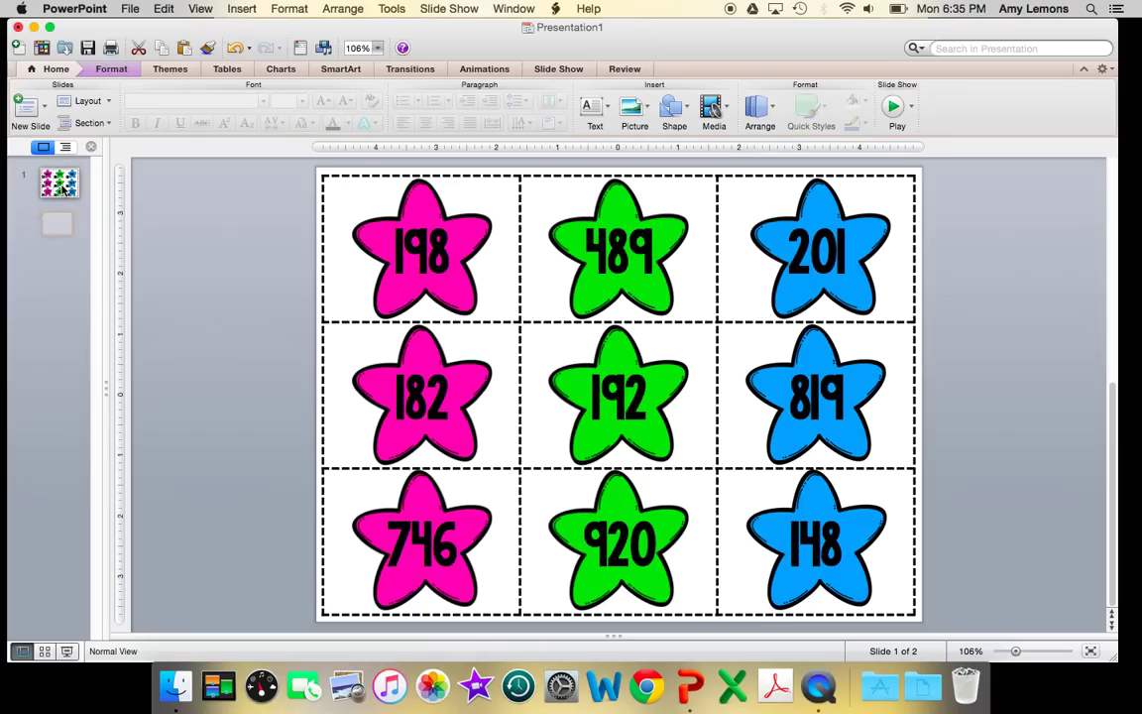
key("Delete")
key("super+z")
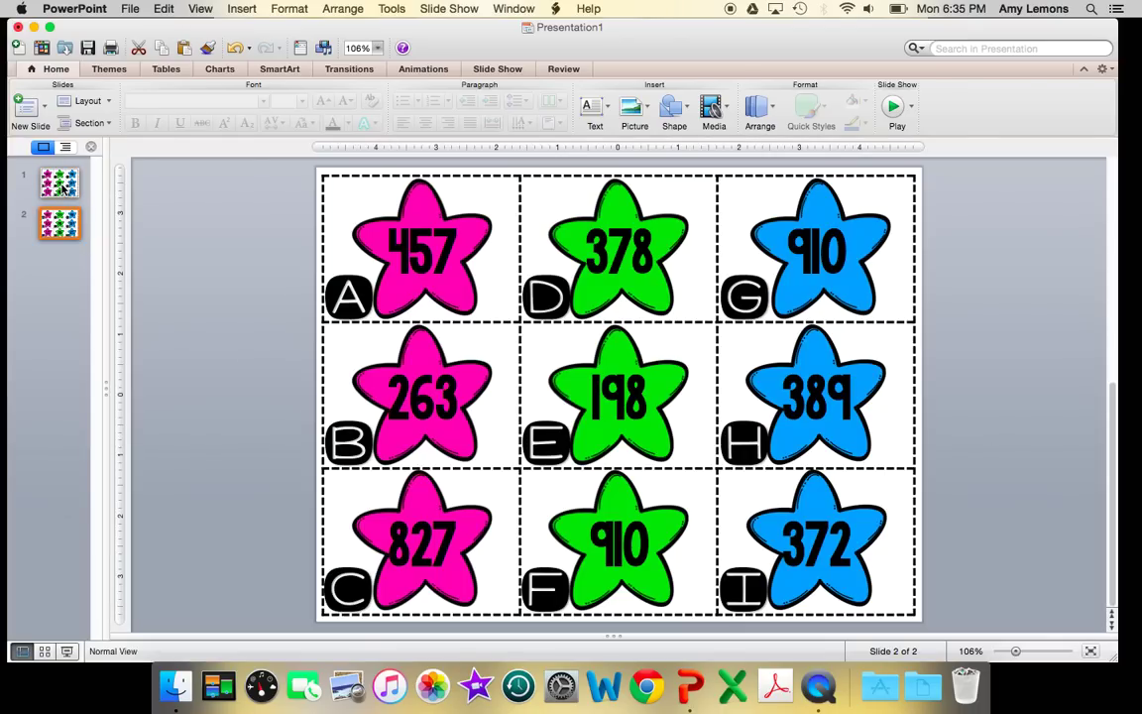
On the second slide, change the pink star card labels to J, K and L.
double_click(337, 290)
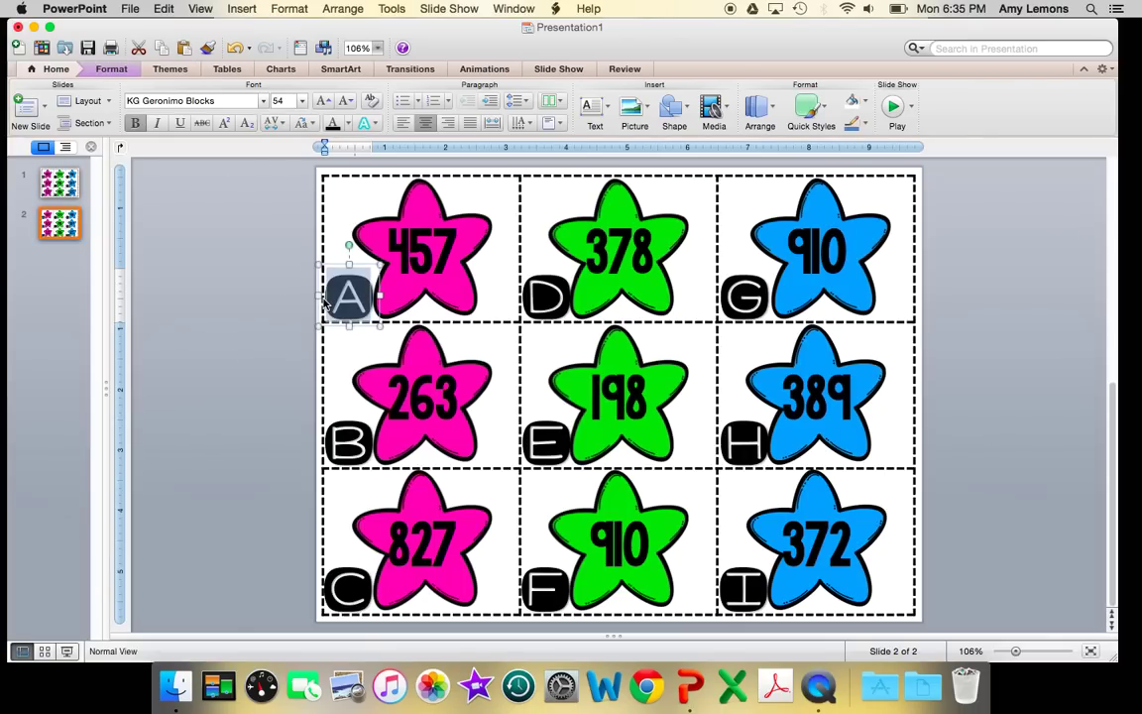
type("J")
double_click(349, 438)
type("K")
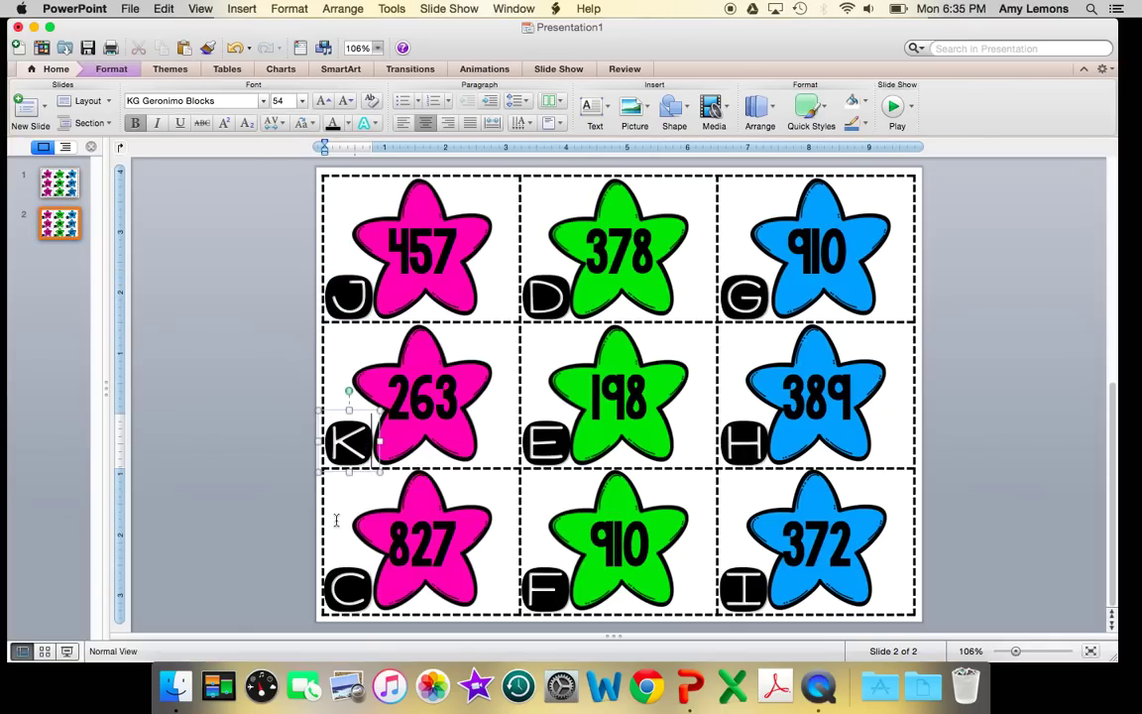
left_click(363, 595)
double_click(349, 593)
type("L")
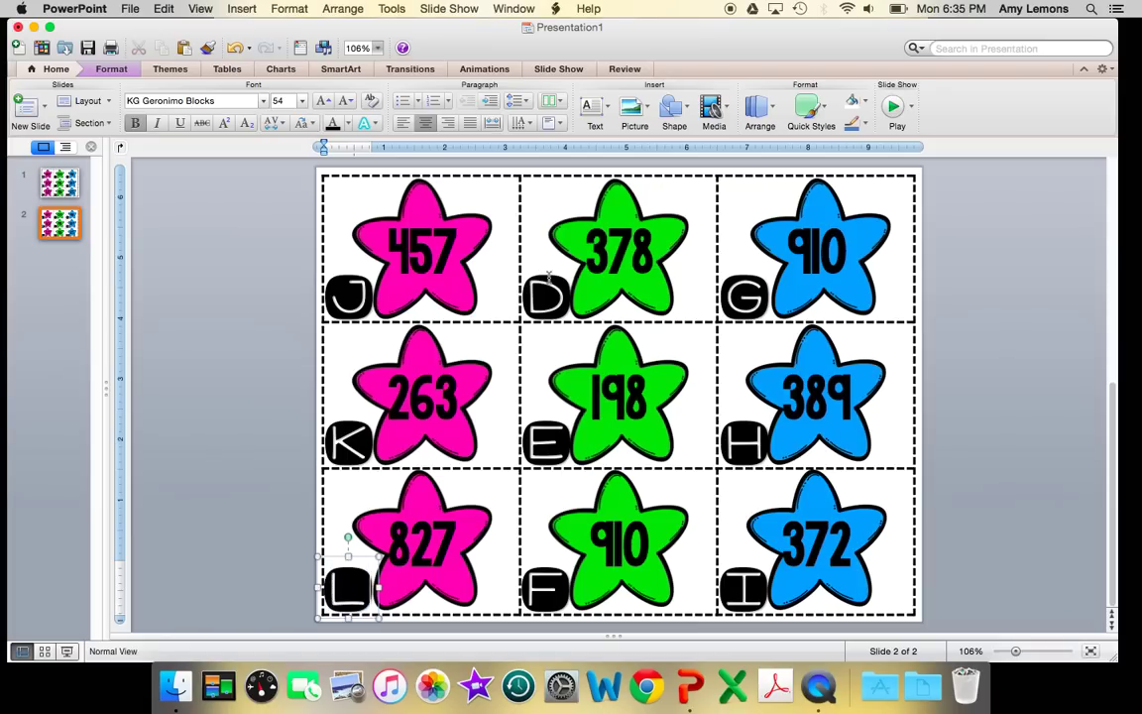
Change the green star card labels on the second slide to M, N and O.
double_click(527, 295)
type("M")
double_click(523, 442)
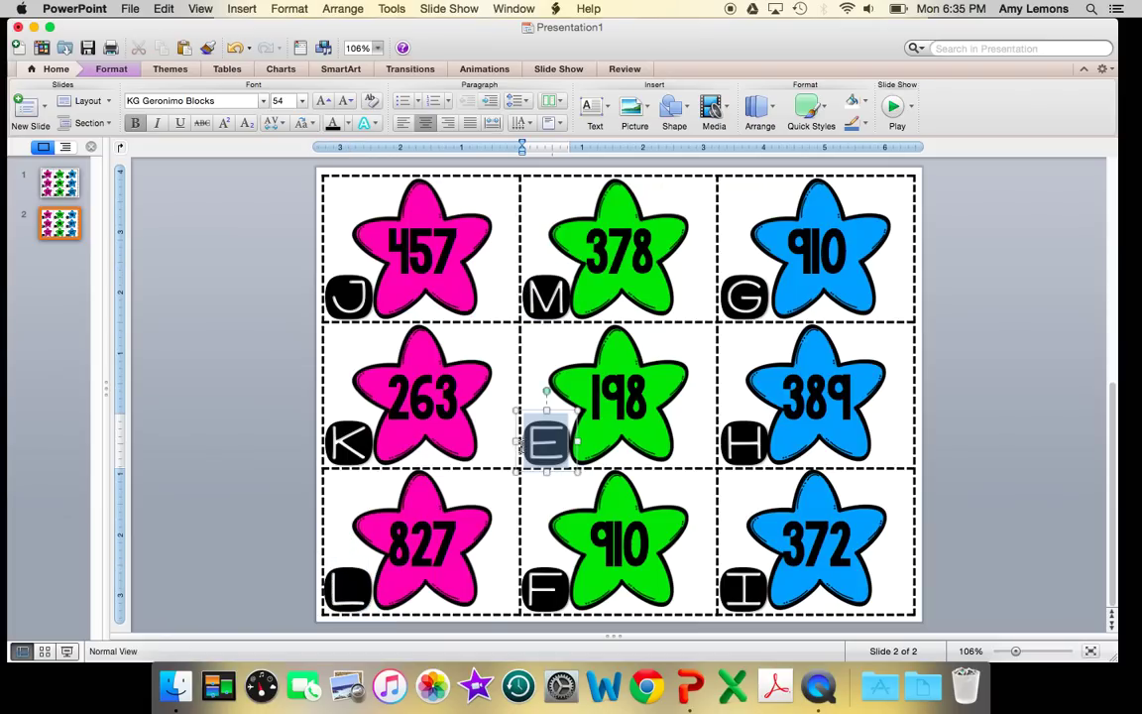
type("N")
double_click(531, 585)
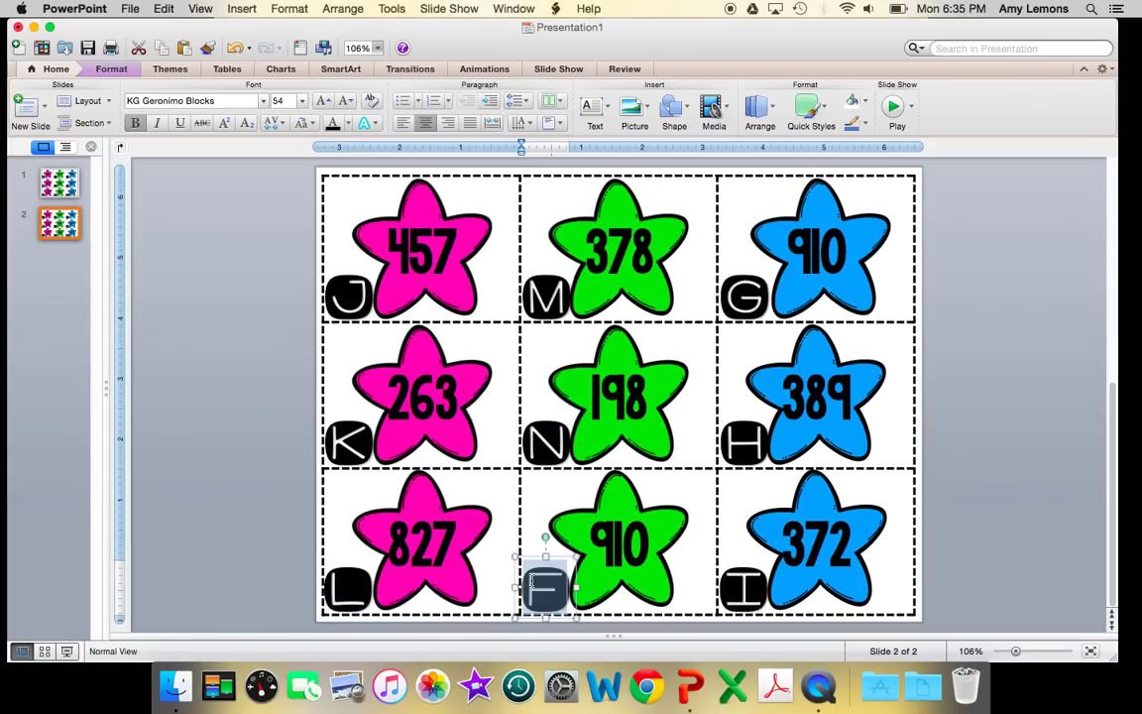
type("O")
Change the blue star card labels on the second slide to P, Q and R.
double_click(725, 294)
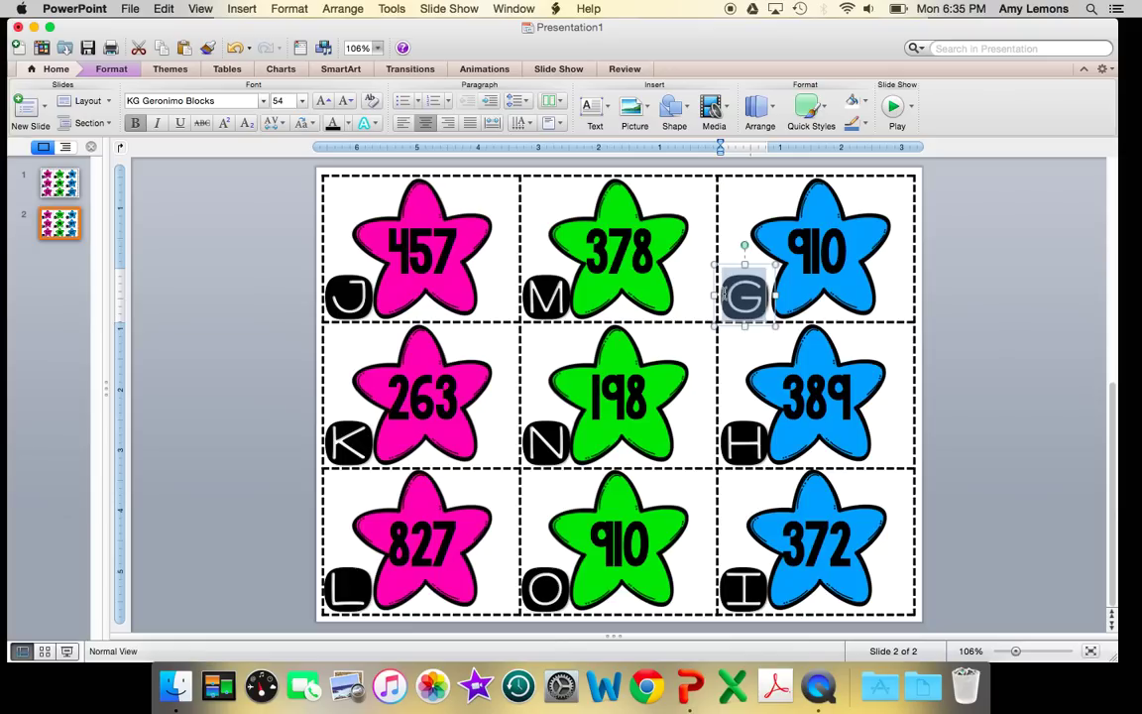
type("P")
double_click(742, 442)
type("Q")
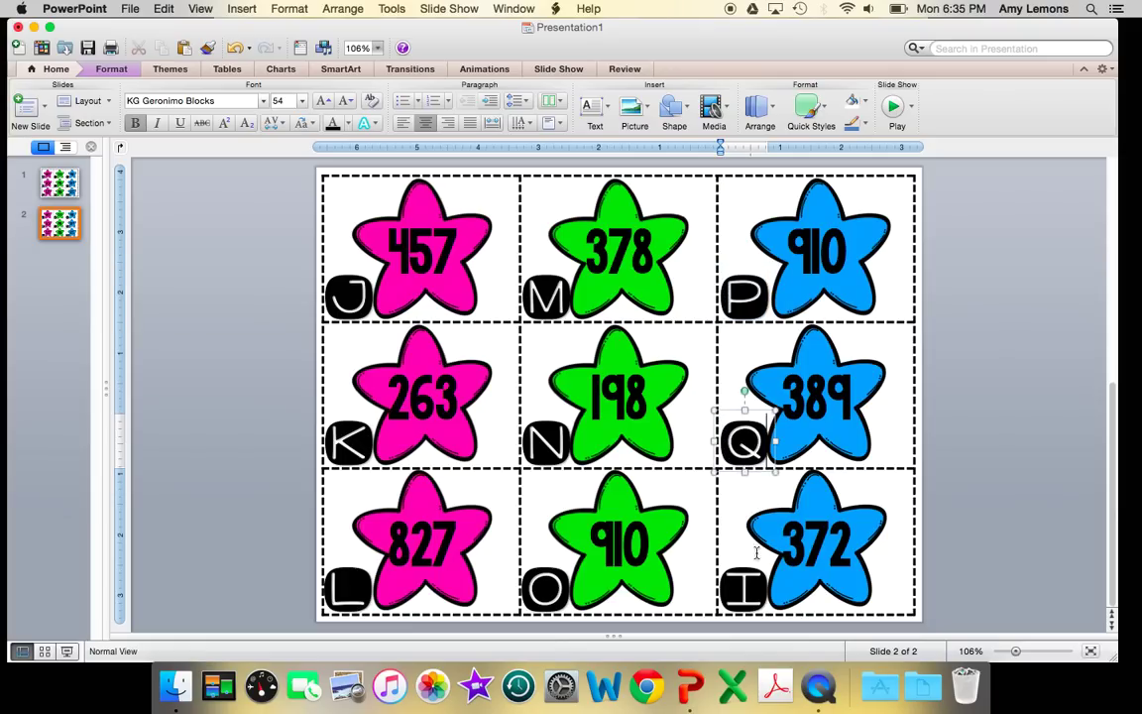
double_click(743, 586)
type("R")
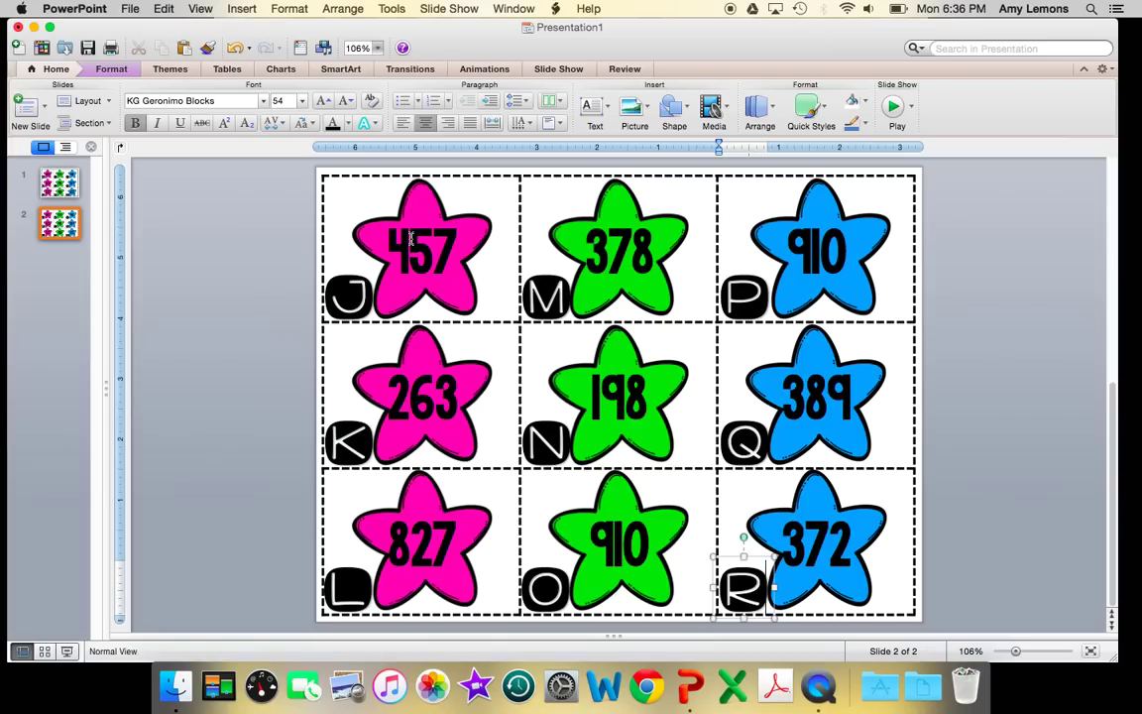
Duplicate the slide with the J to R cards as a third slide.
left_click(45, 220)
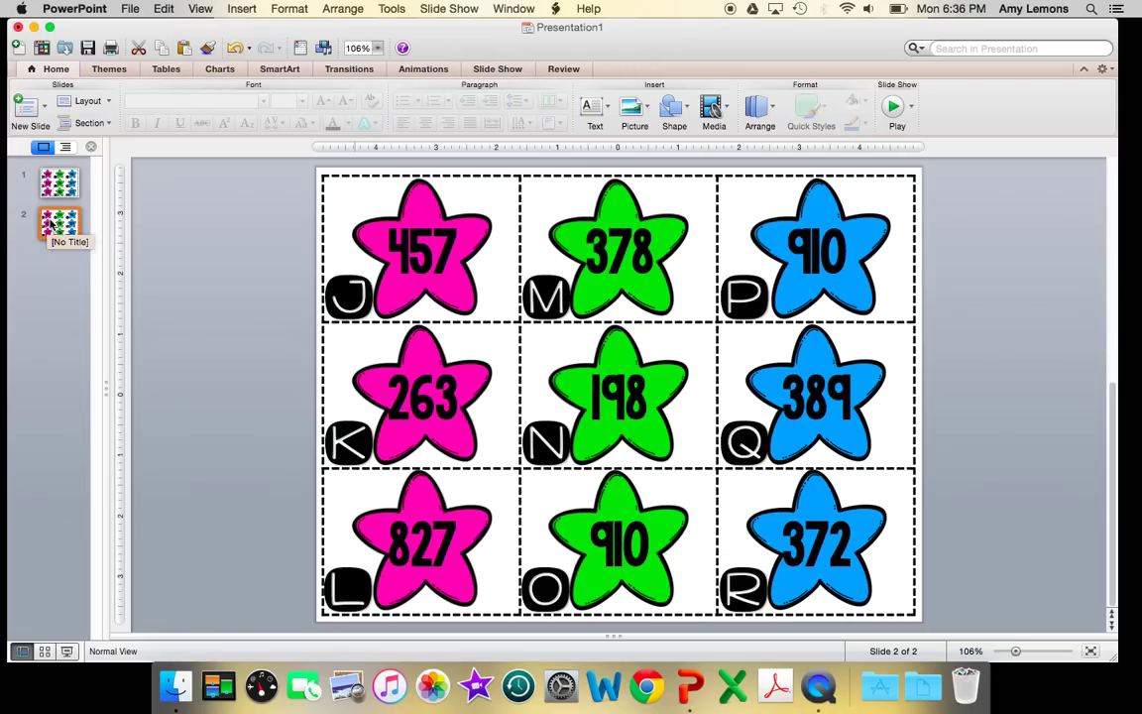
key("super+d")
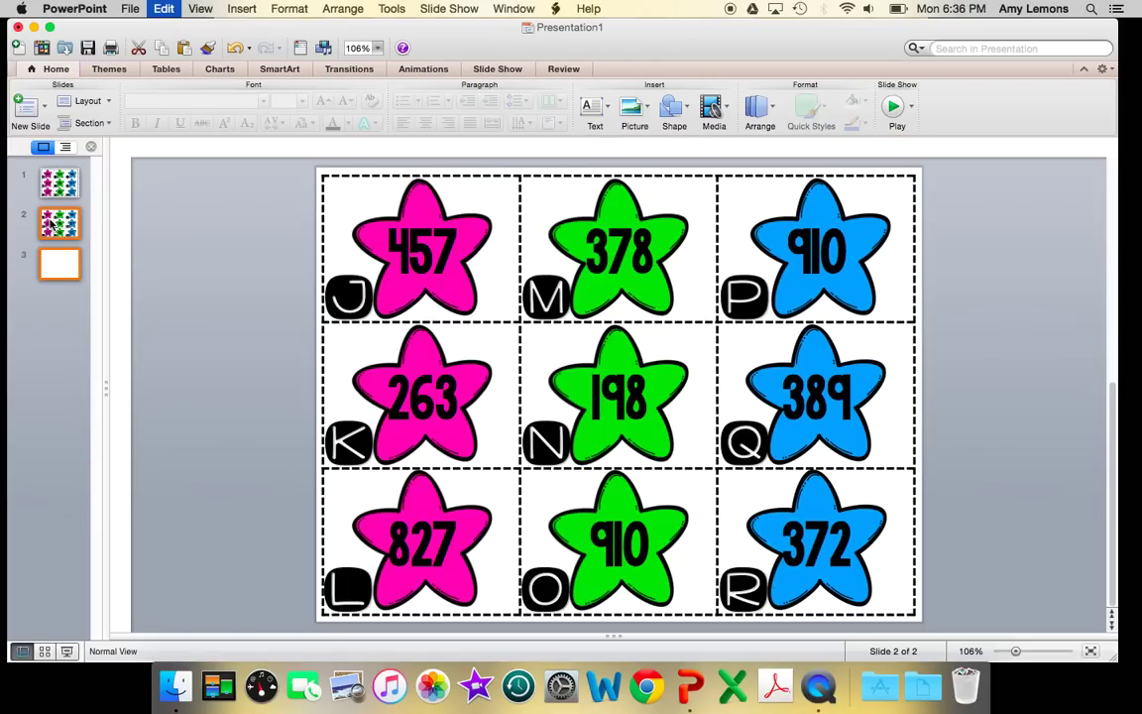
left_click(367, 223)
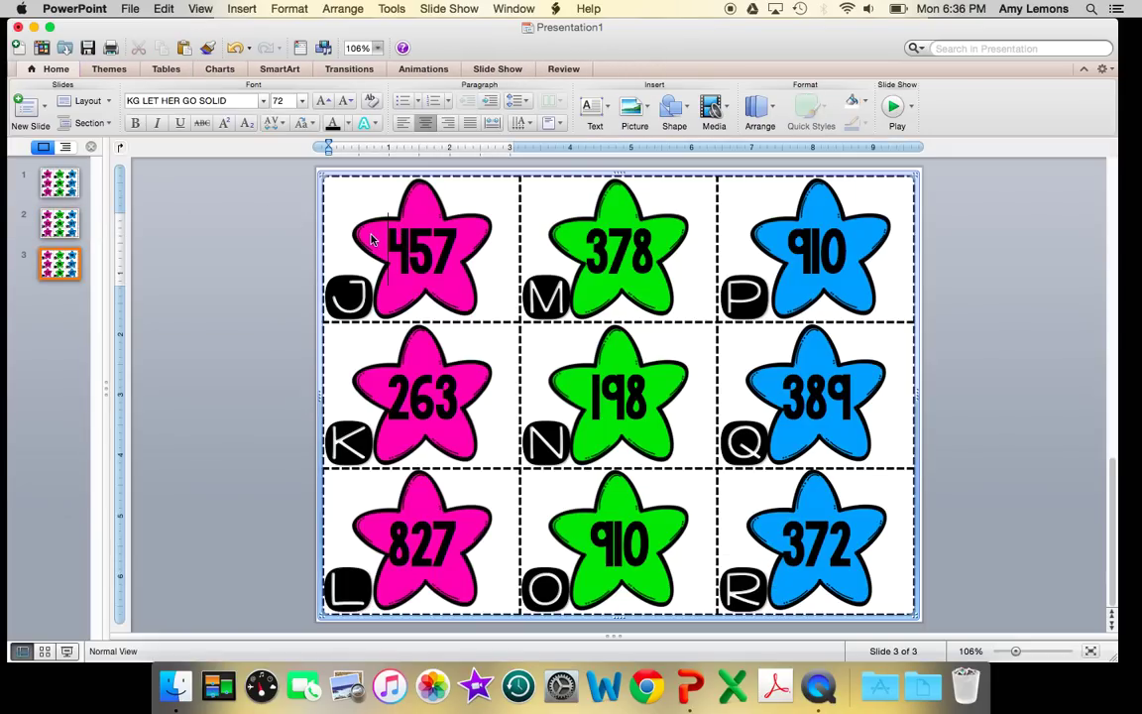
Recolor the three pink stars on the third slide with the Black and White: 25% preset.
left_click_drag(288, 167, 531, 656)
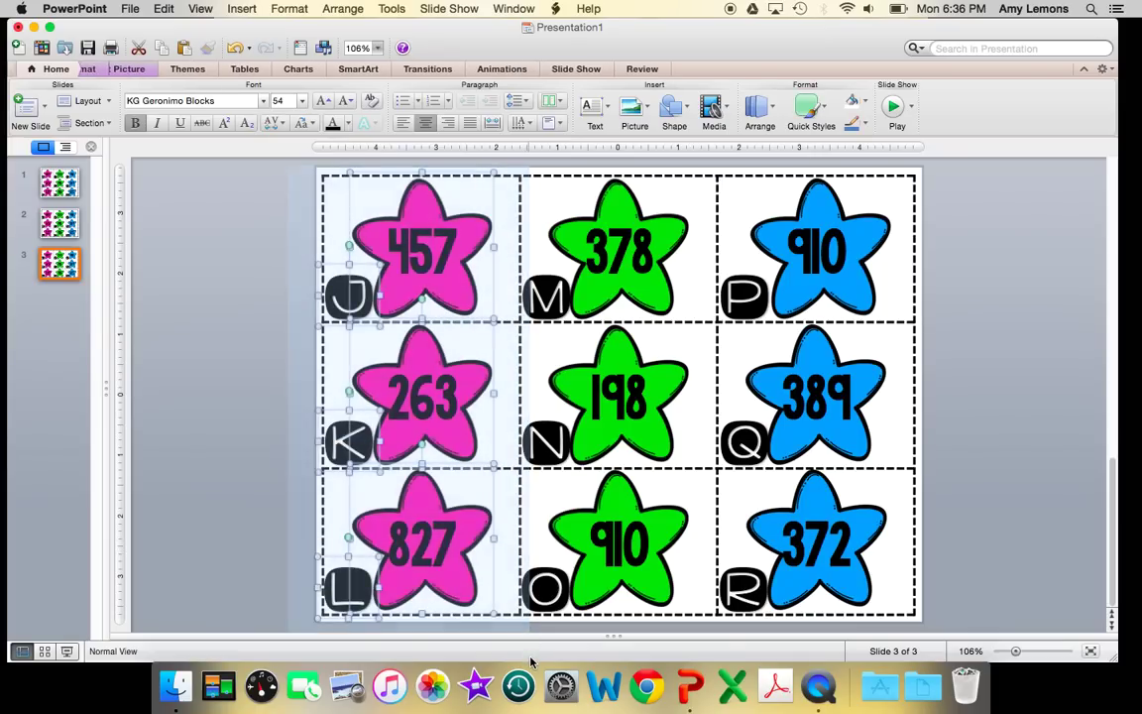
left_click(187, 69)
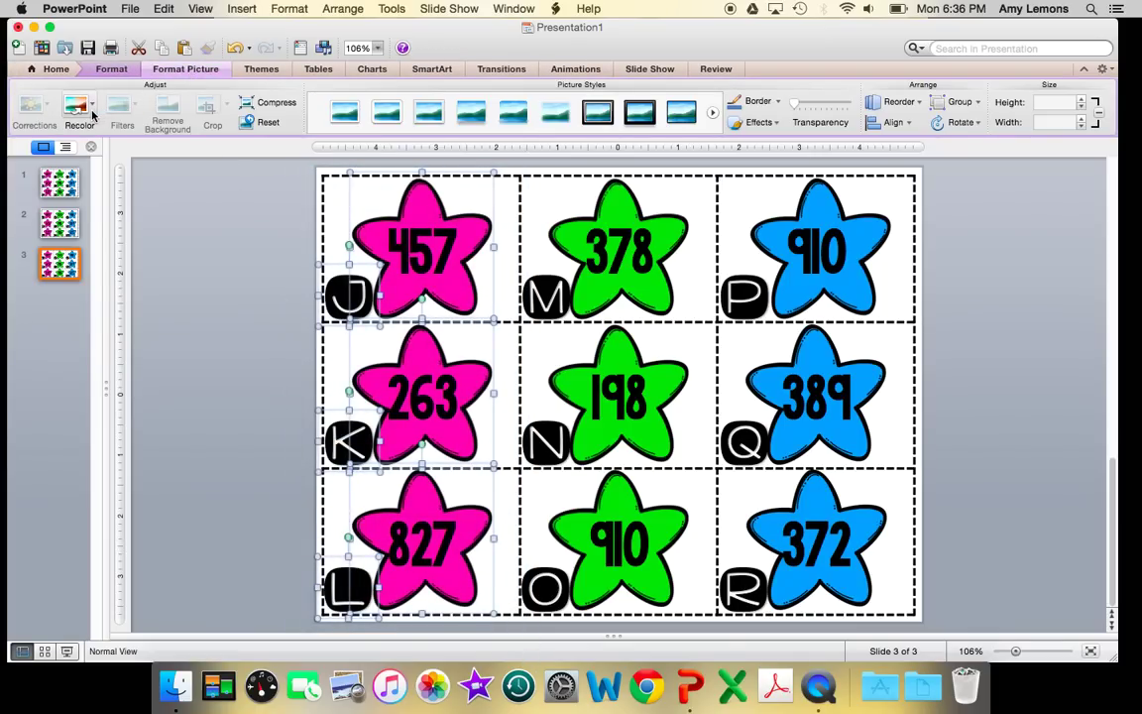
left_click(93, 115)
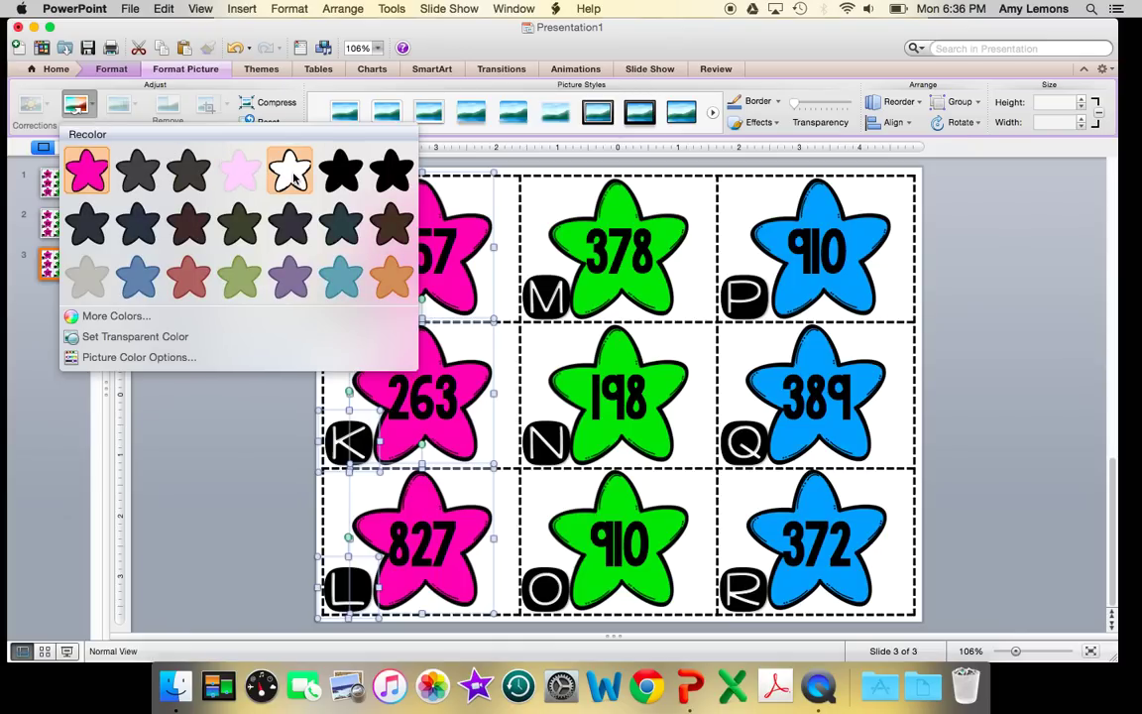
left_click(291, 173)
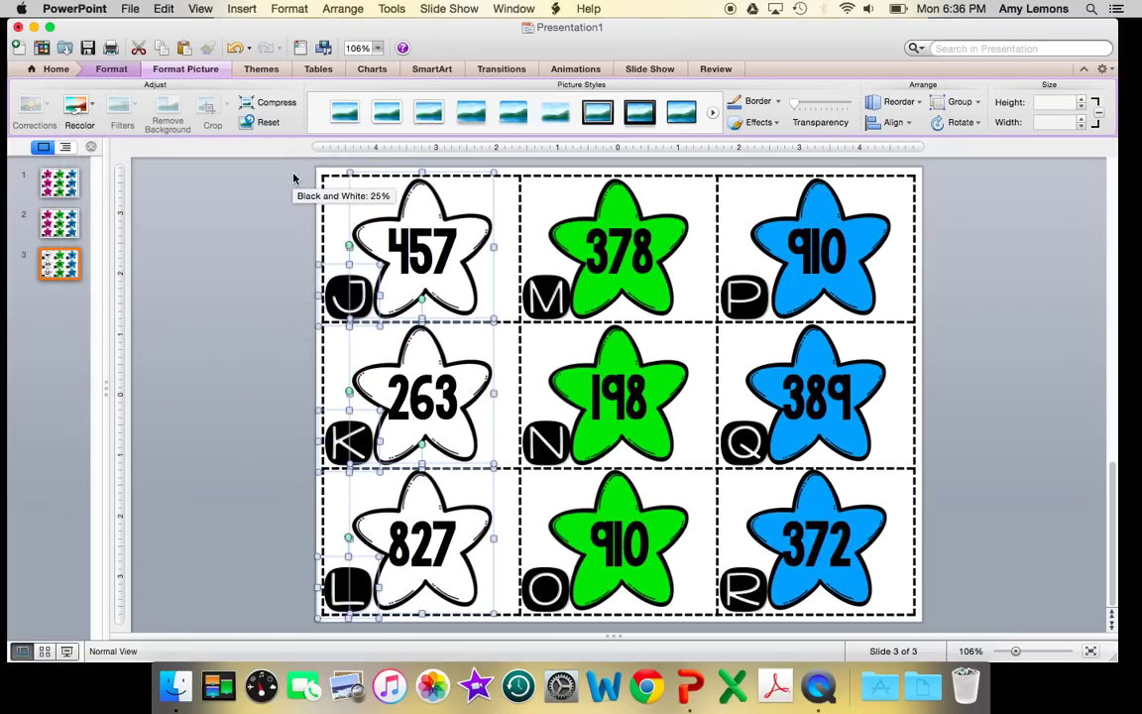
Recolor the green and blue star columns on the third slide to black and white as well.
left_click_drag(522, 168, 692, 578)
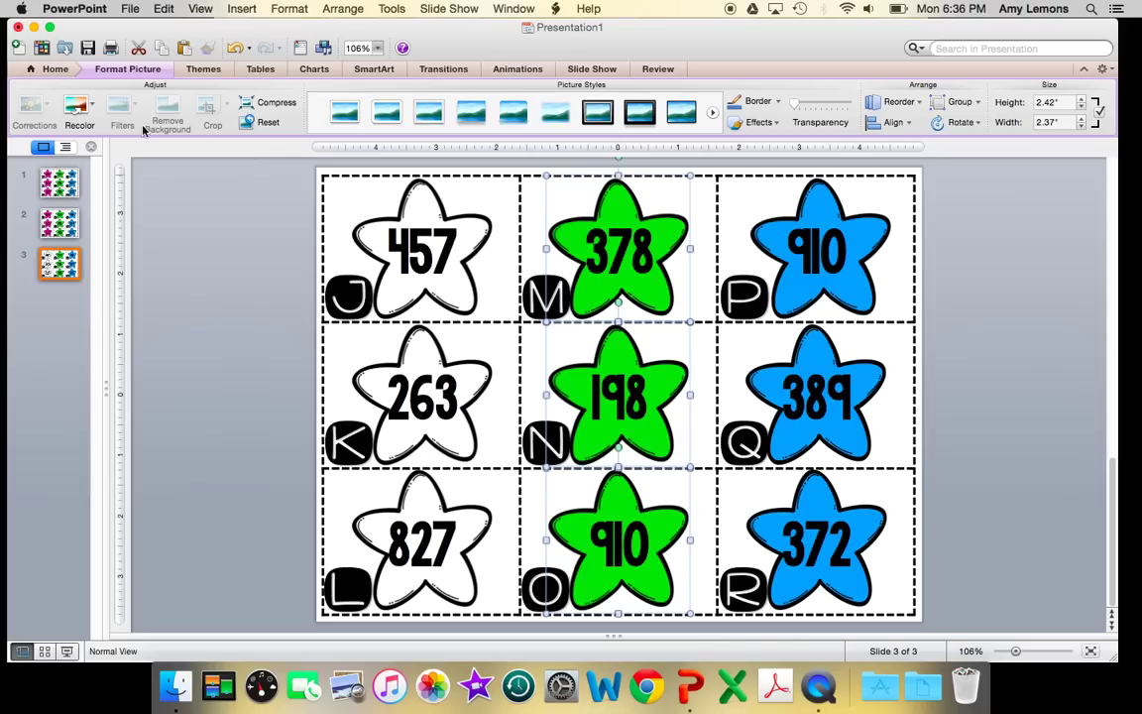
left_click(95, 106)
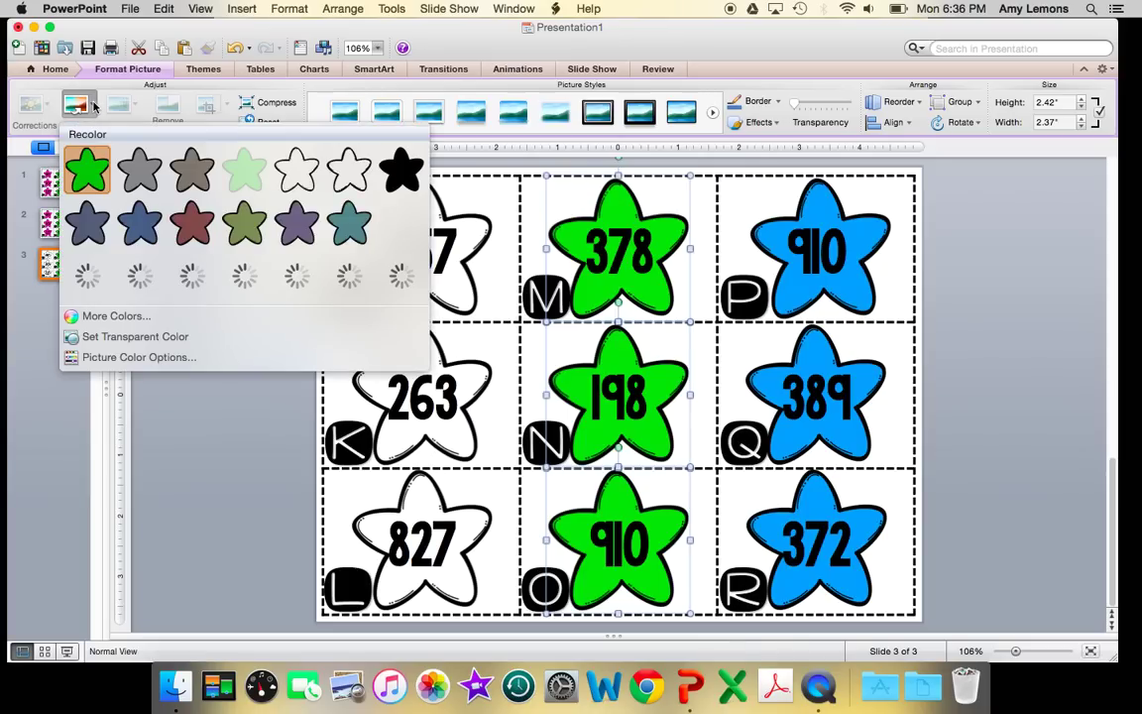
left_click(300, 188)
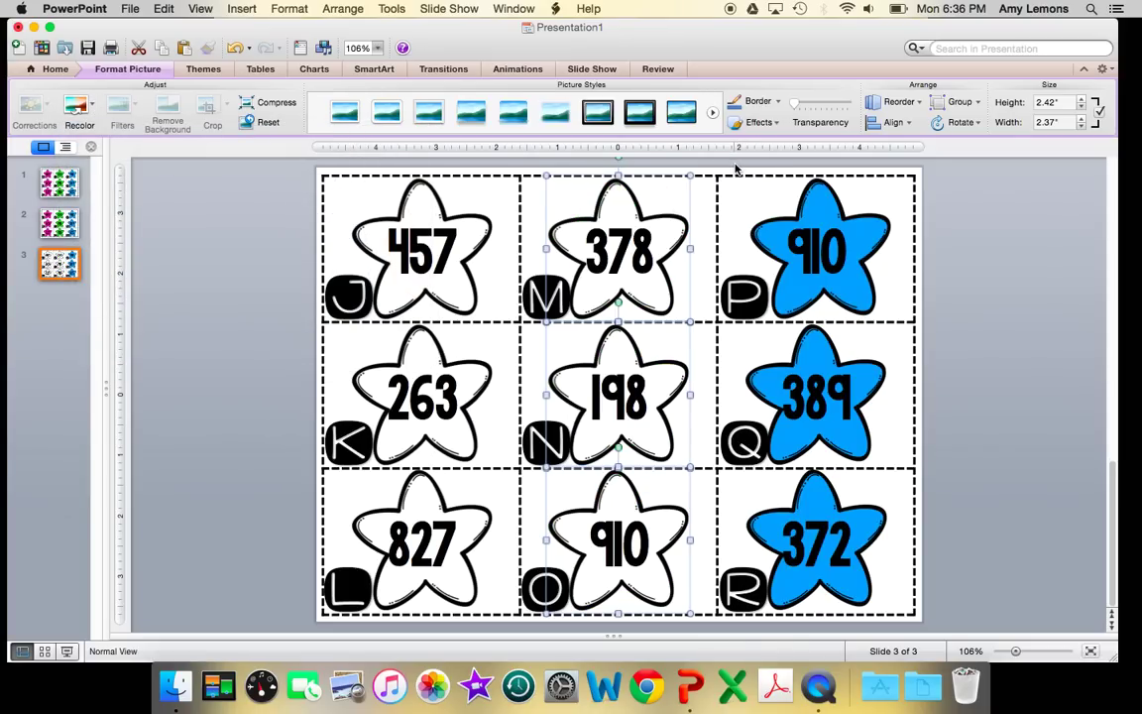
left_click_drag(734, 150, 922, 635)
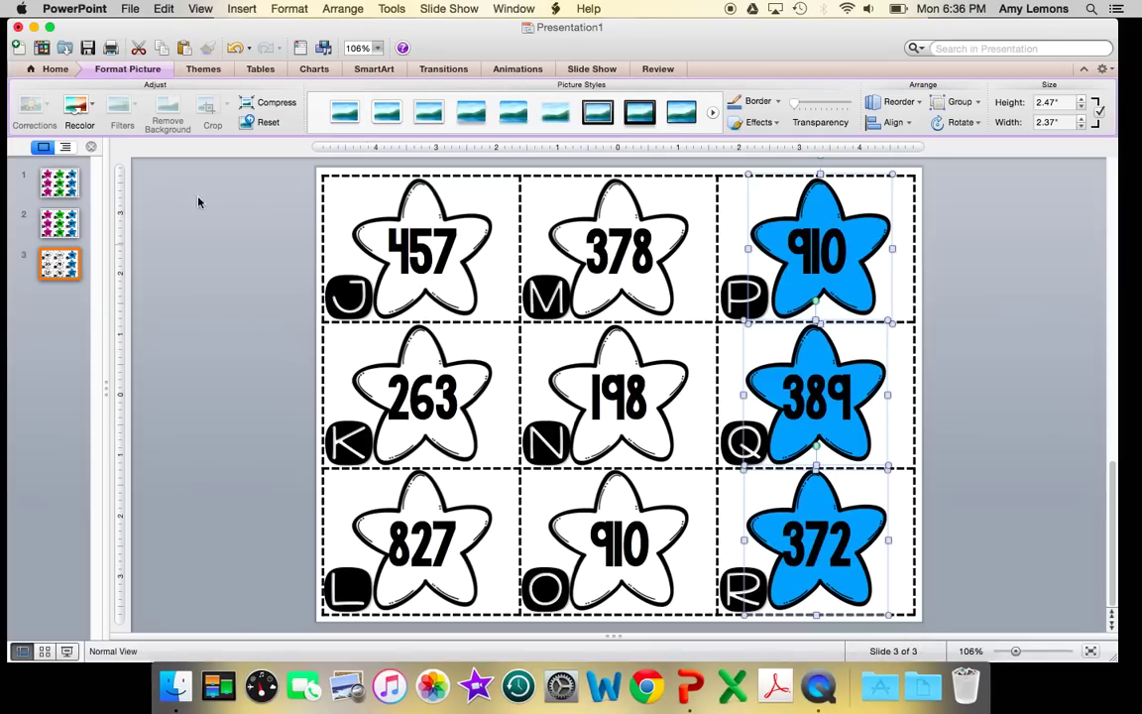
left_click(77, 104)
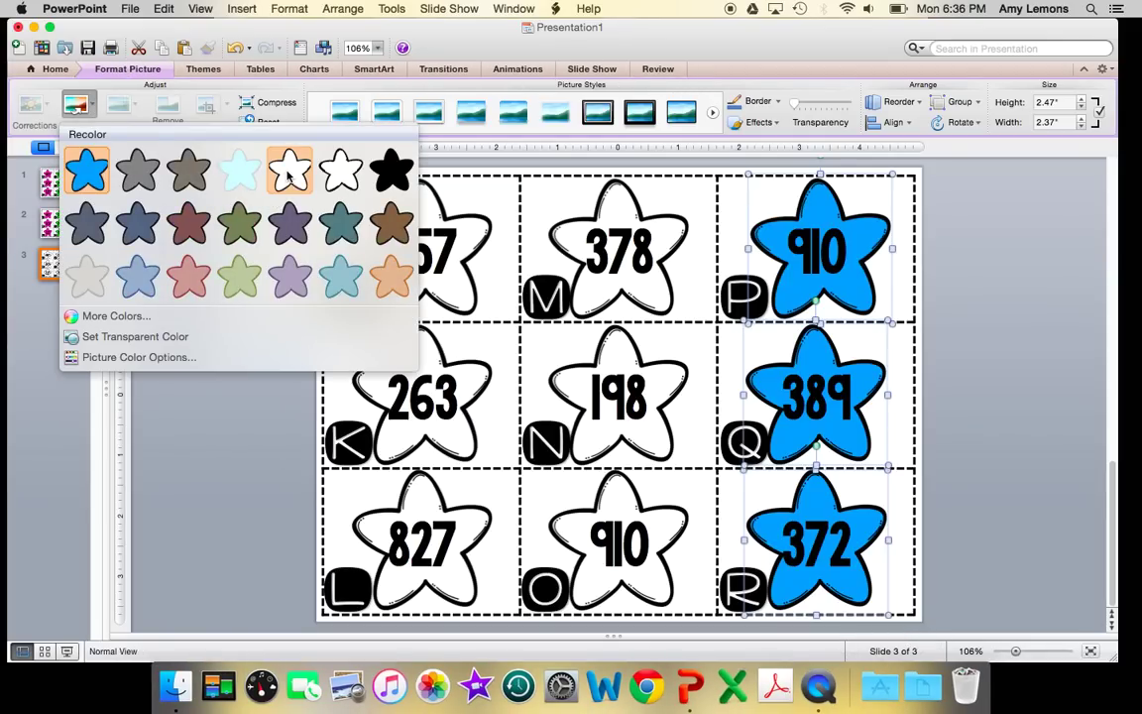
left_click(289, 175)
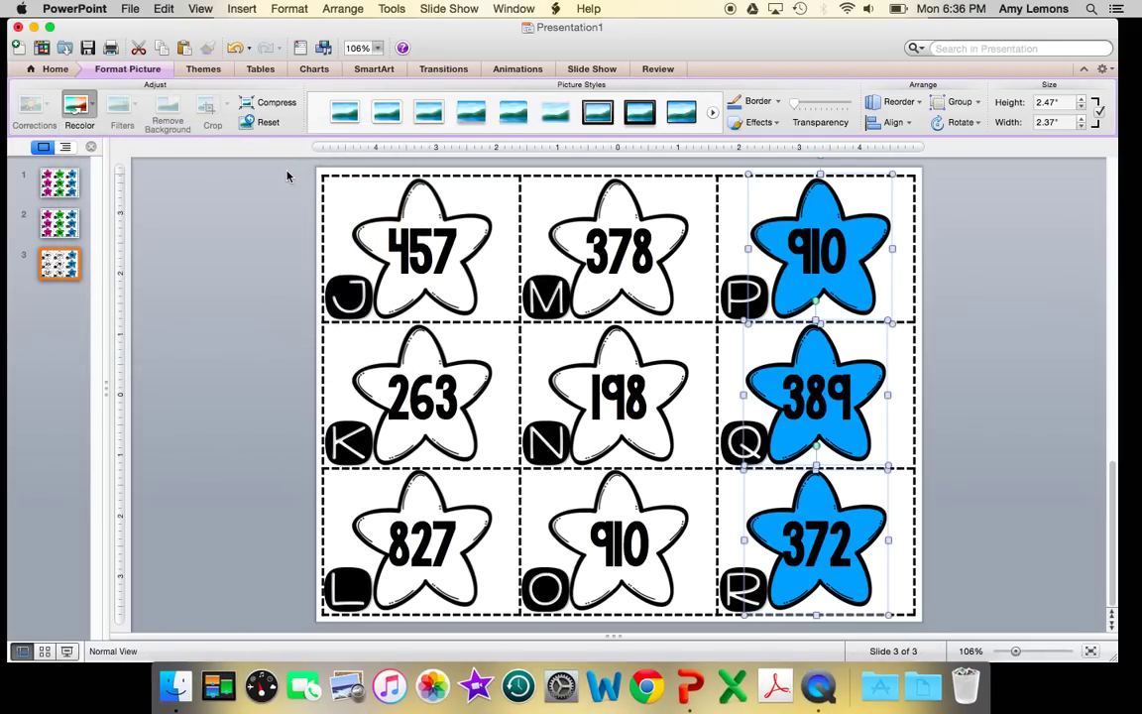
Copy the first slide with the A to I cards and paste it after the second slide.
left_click(61, 228)
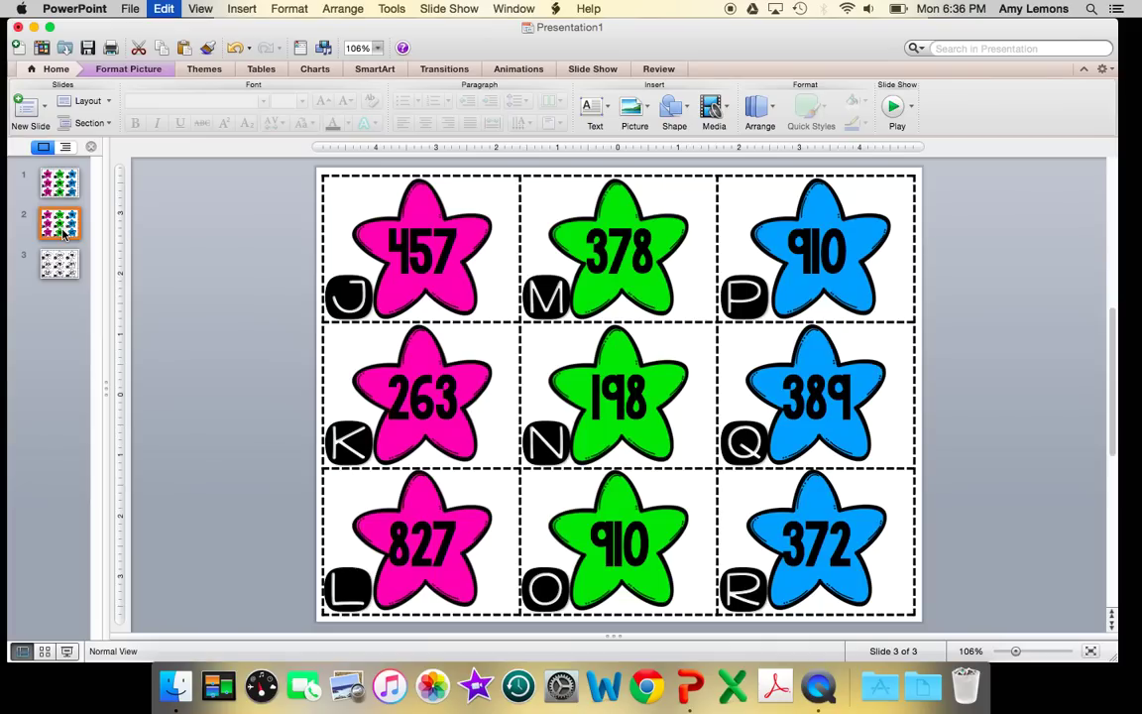
left_click(61, 184)
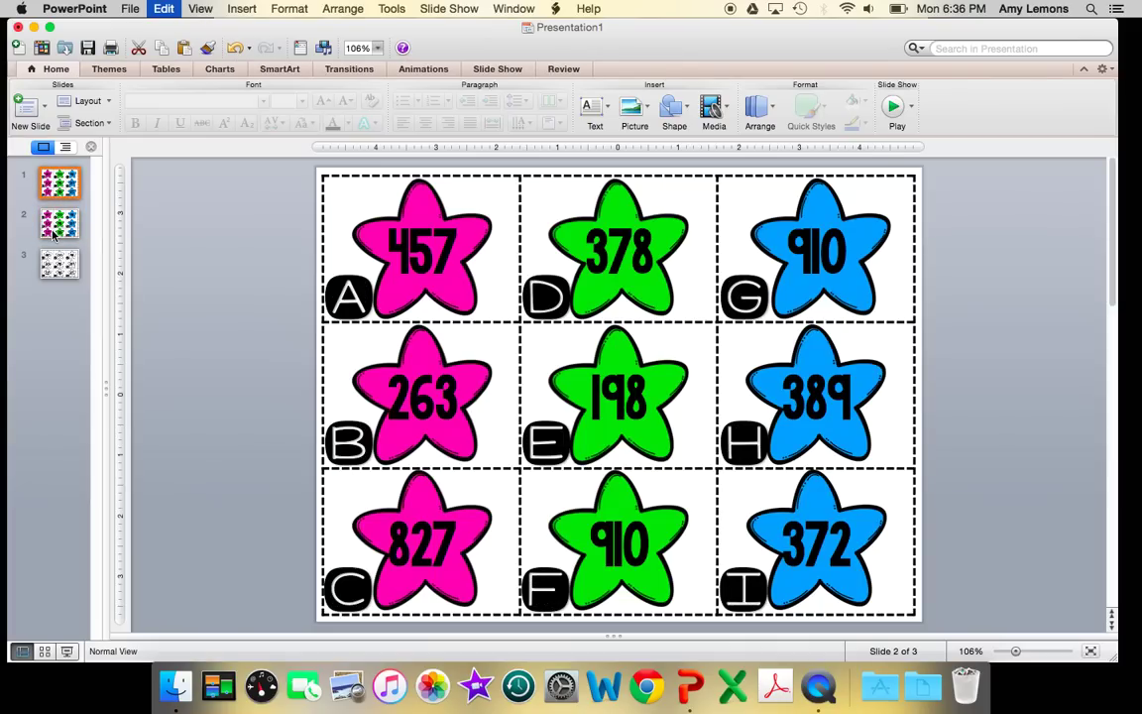
left_click(55, 228)
key("super+v")
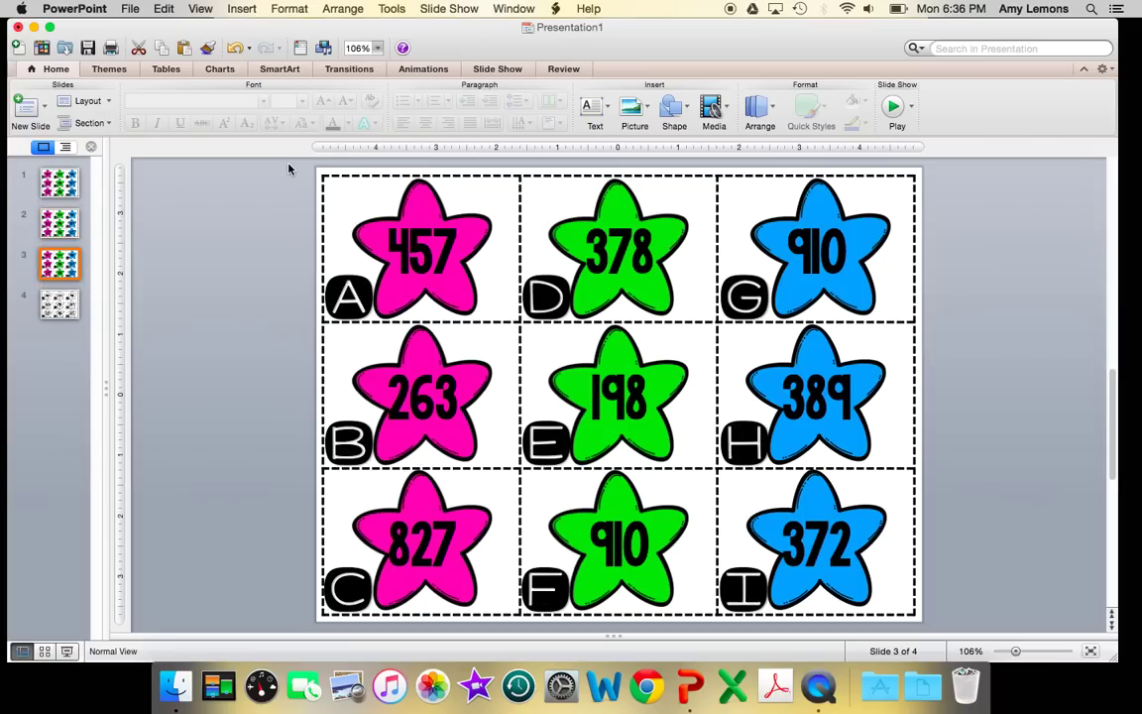
Recolor all nine stars on the pasted A to I slide with the Black and White: 25% preset.
left_click_drag(289, 168, 902, 677)
left_click(152, 71)
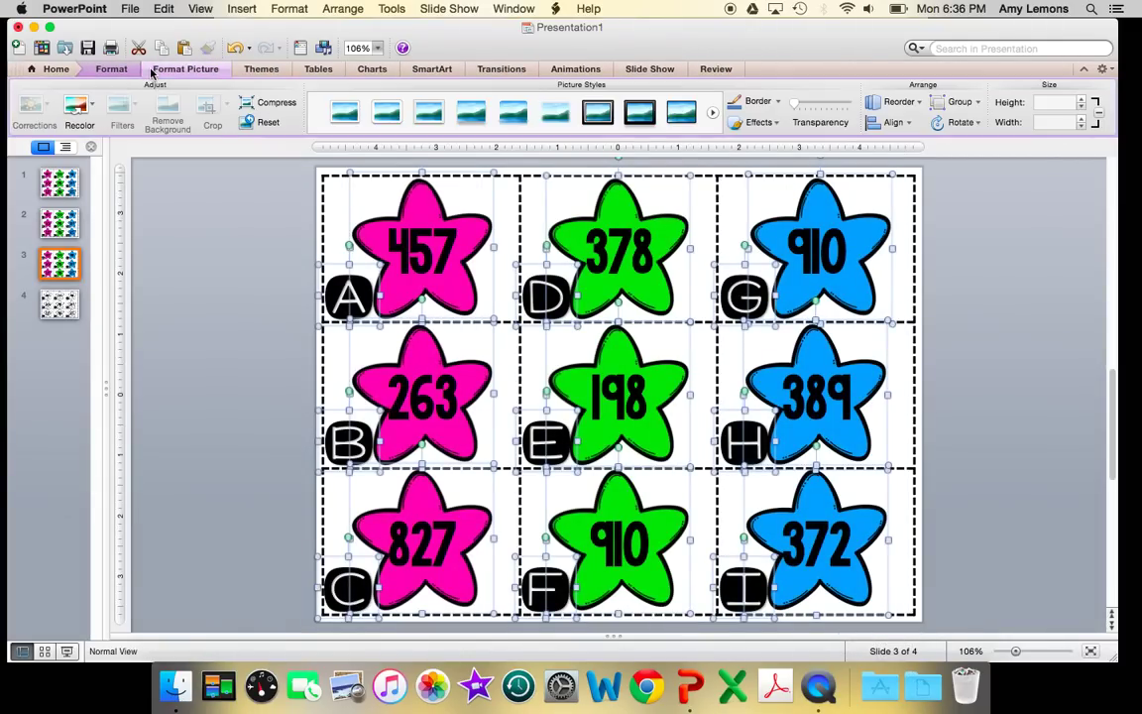
left_click(79, 107)
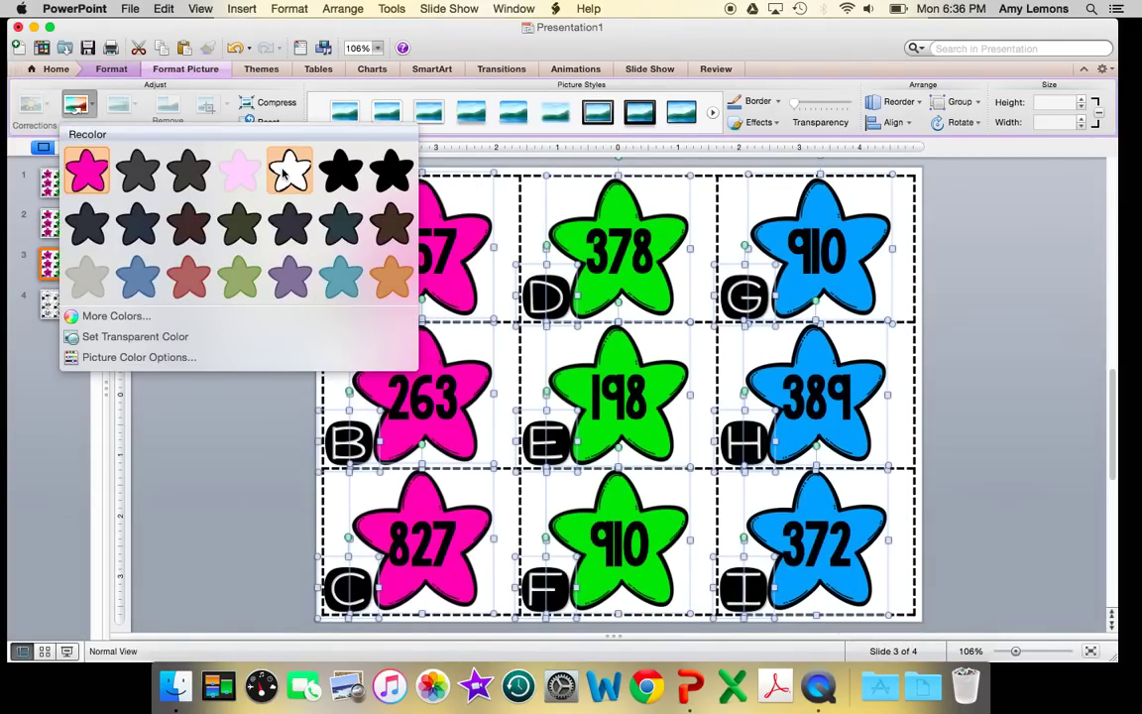
left_click(283, 173)
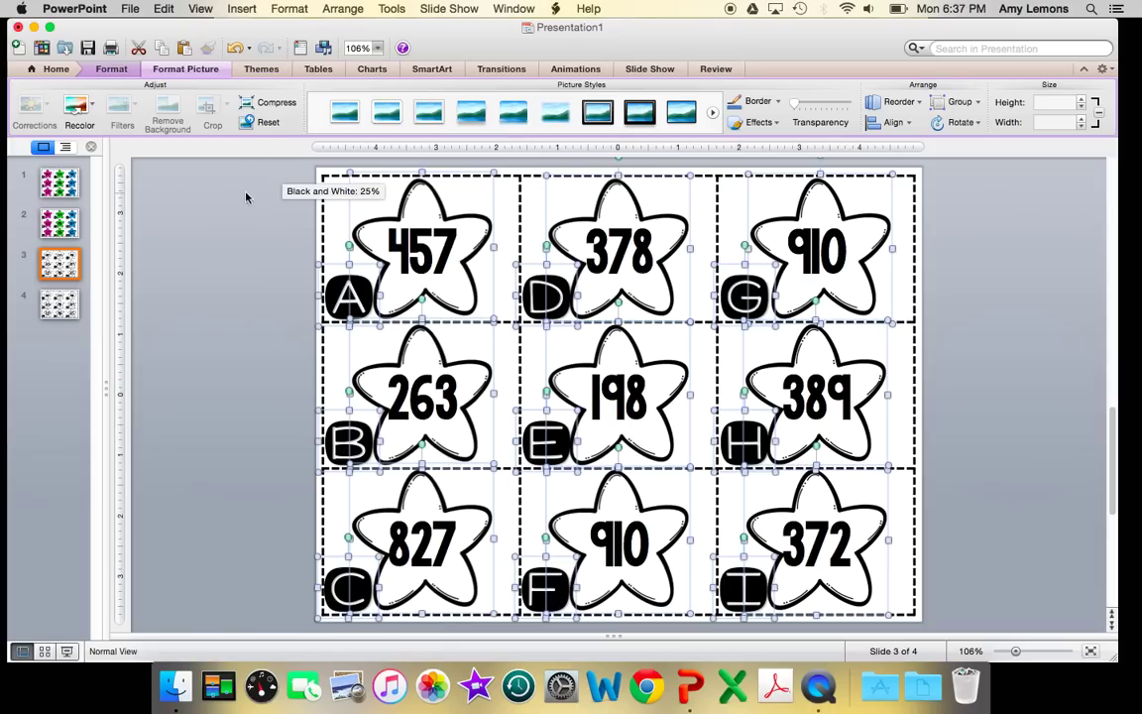
Look over the colored and black-and-white A to I slides, and close the Creative Clips_Puffy Stars Images folder window.
left_click(75, 184)
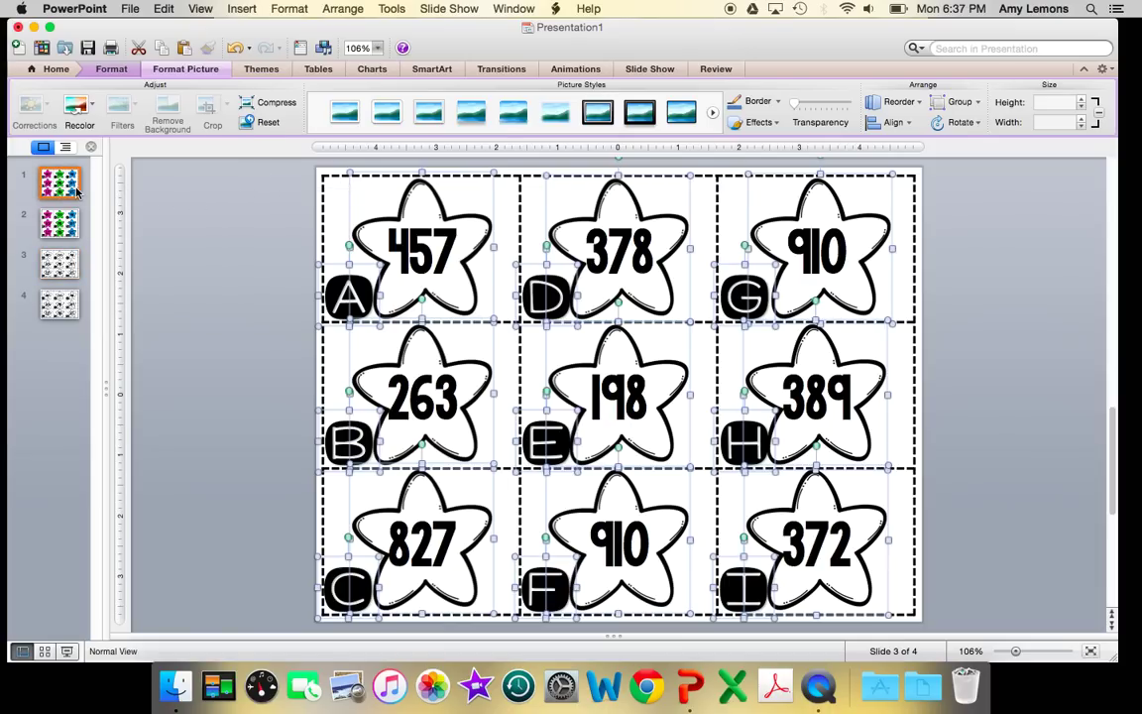
left_click(67, 268)
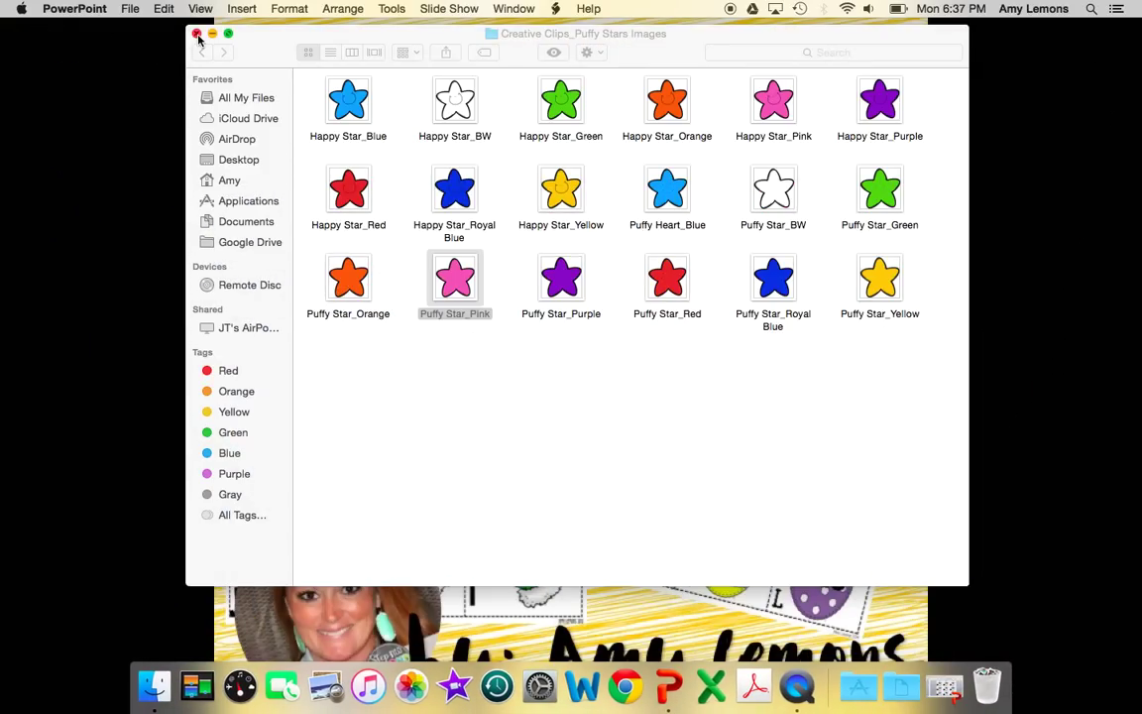
left_click(197, 38)
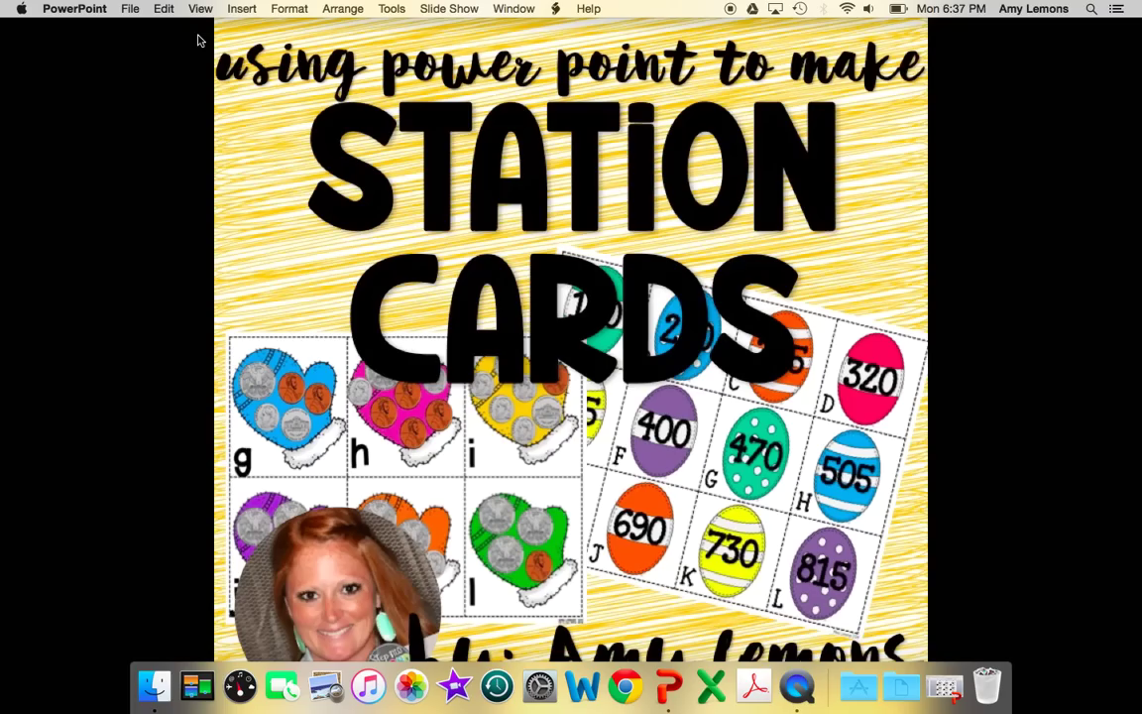